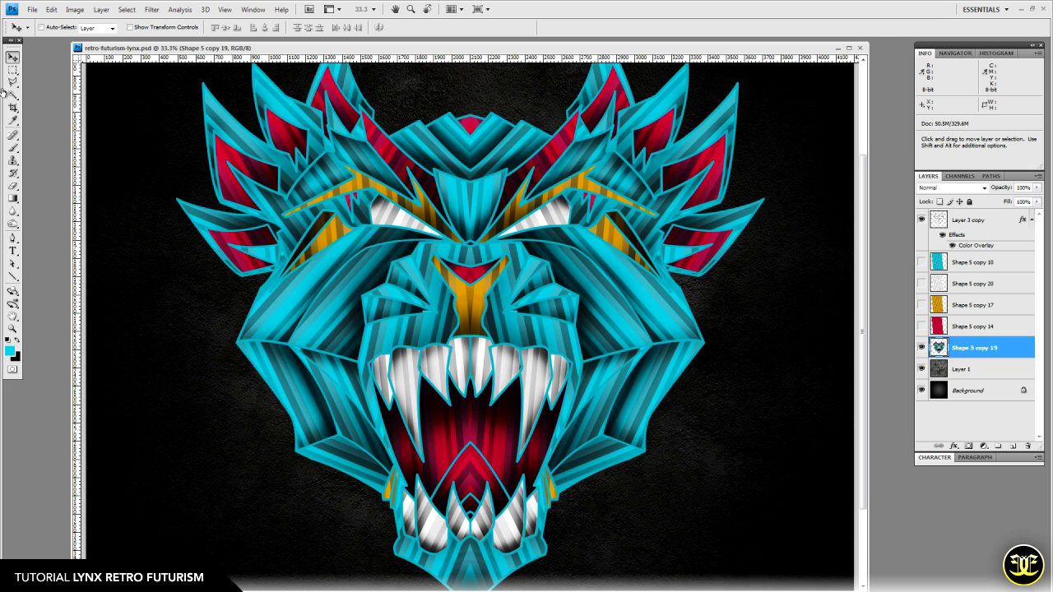
- Create a blank layer above the Layer 3 copy outlines and merge the two to flatten the Color Overlay effect
{"action": "key", "text": "alt+bracketright"}
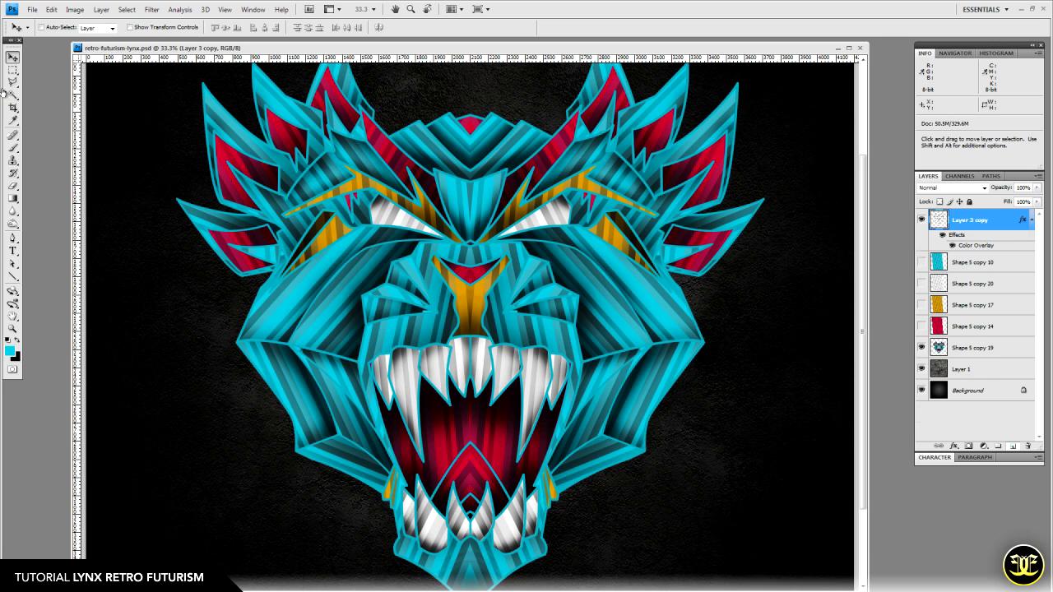
{"action": "key", "text": "ctrl+shift+alt+n"}
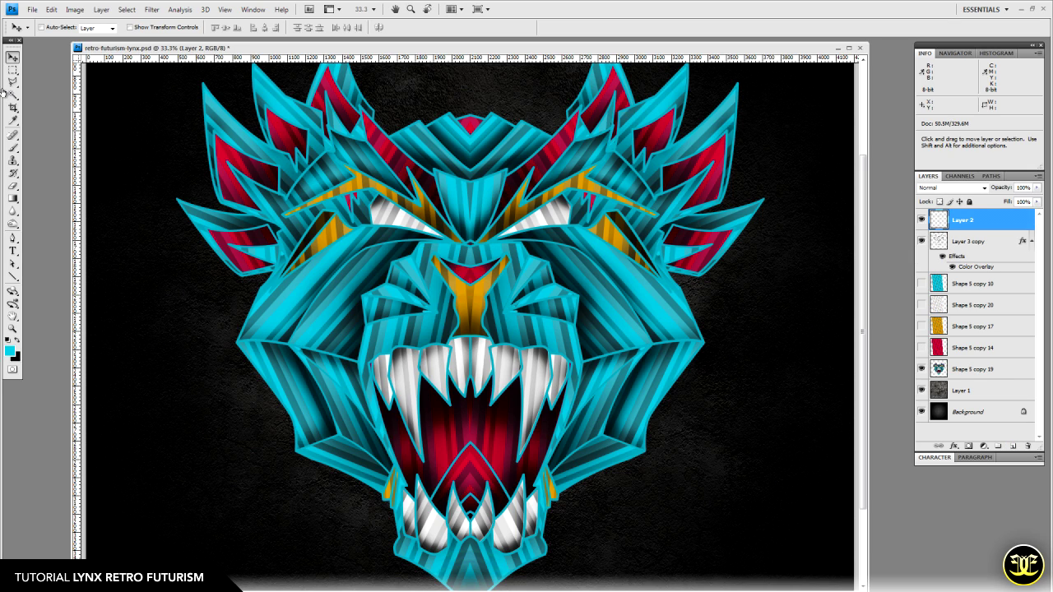
{"action": "key", "text": "shift+alt+bracketleft"}
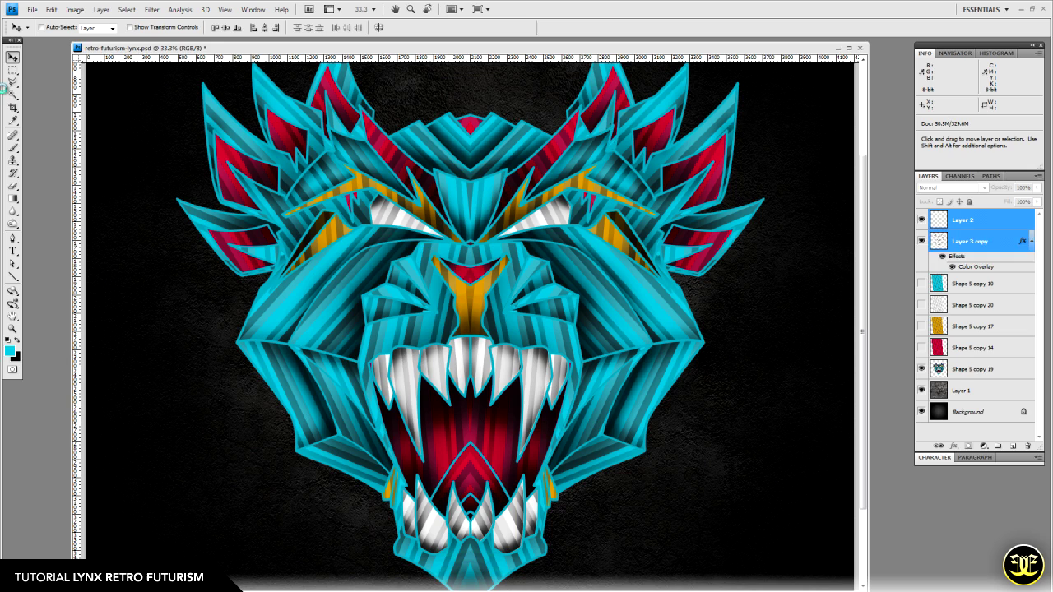
{"action": "key", "text": "ctrl+e"}
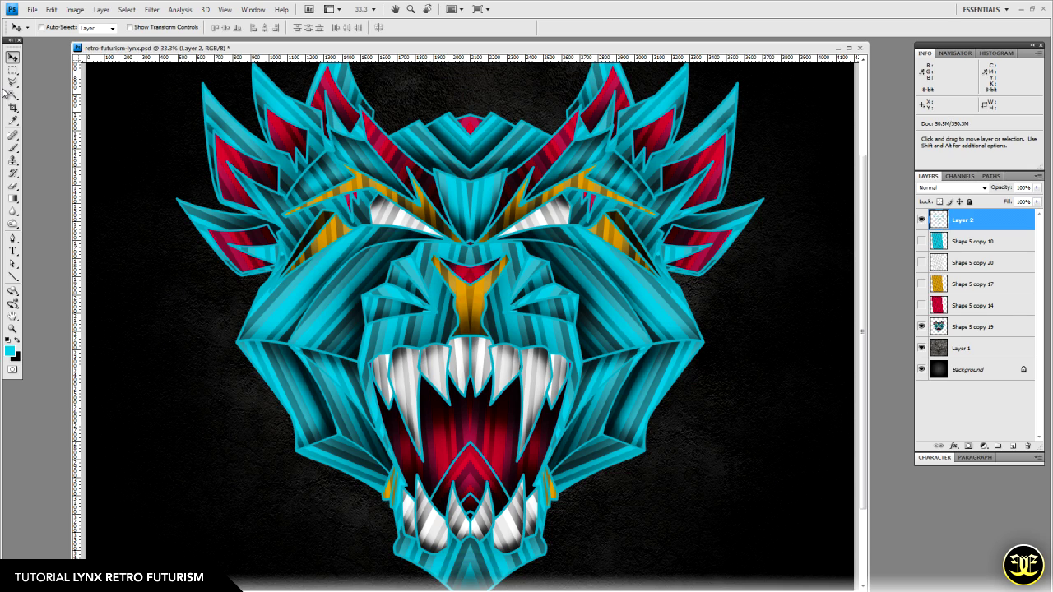
- Add an Inner Glow effect to the merged outline layer, using the dark colour #121b1c sampled from the artwork
{"action": "left_click", "coordinate": [954, 446]}
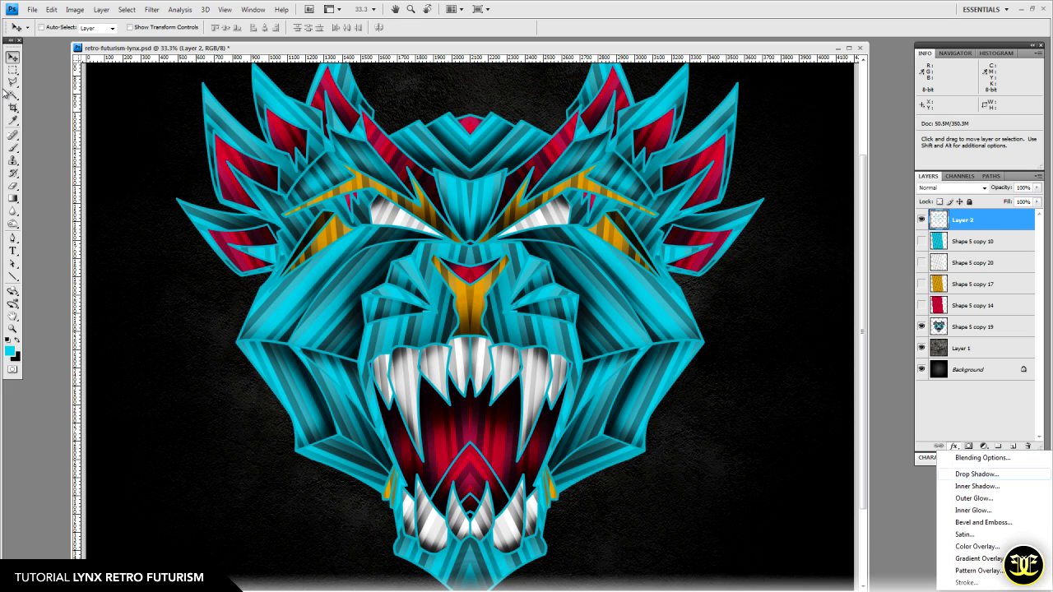
{"action": "left_click", "coordinate": [972, 510]}
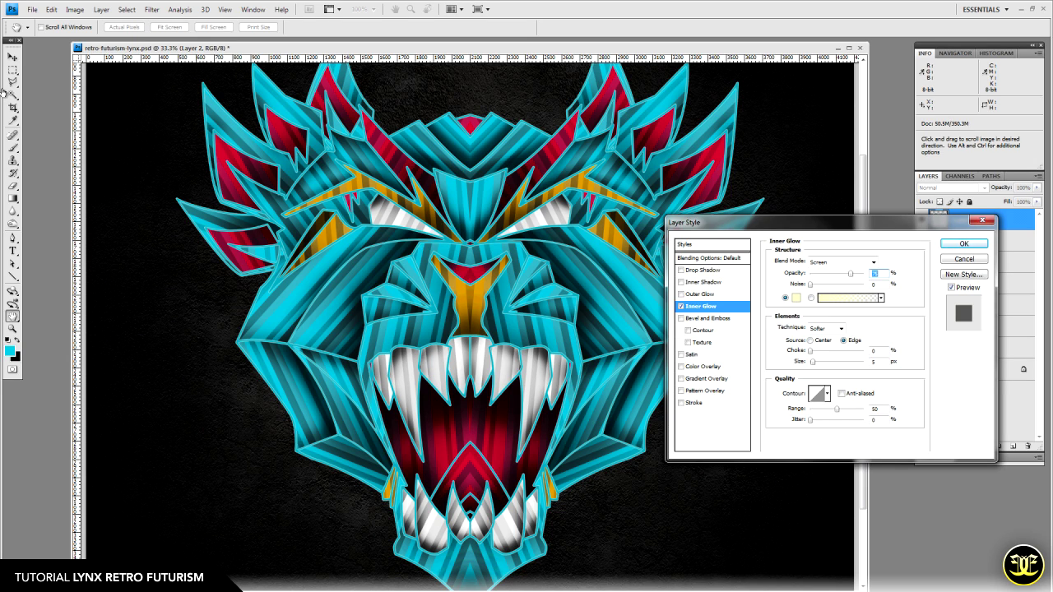
{"action": "left_click", "coordinate": [796, 297]}
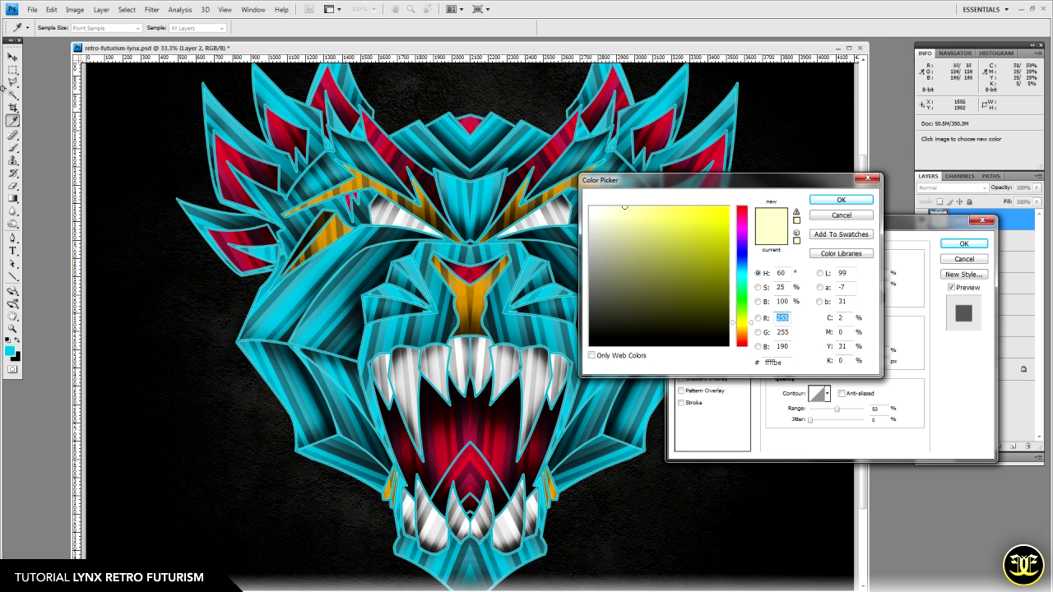
{"action": "left_click", "coordinate": [358, 294]}
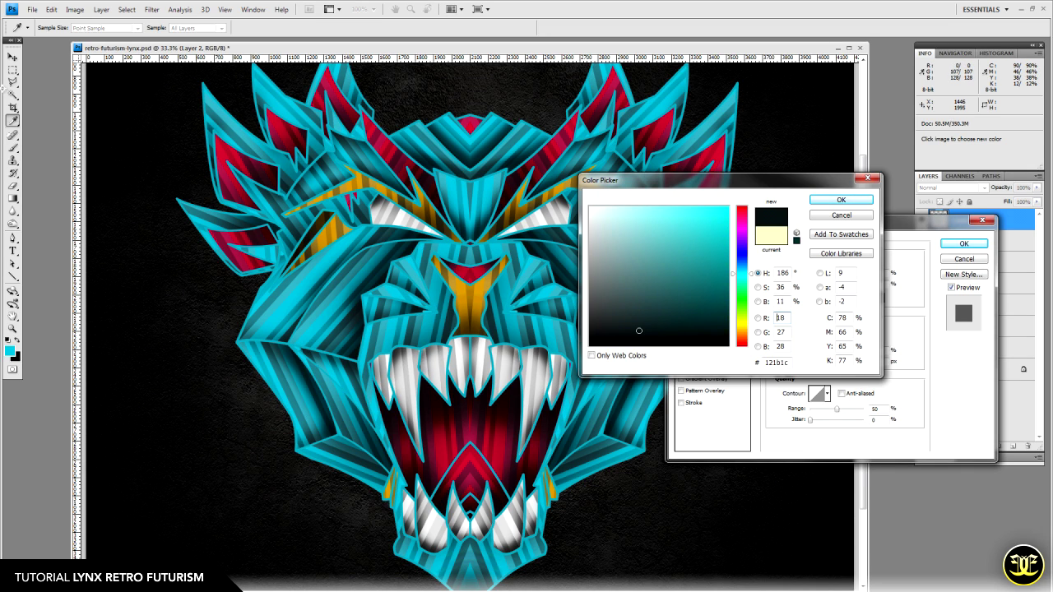
{"action": "key", "text": "Return"}
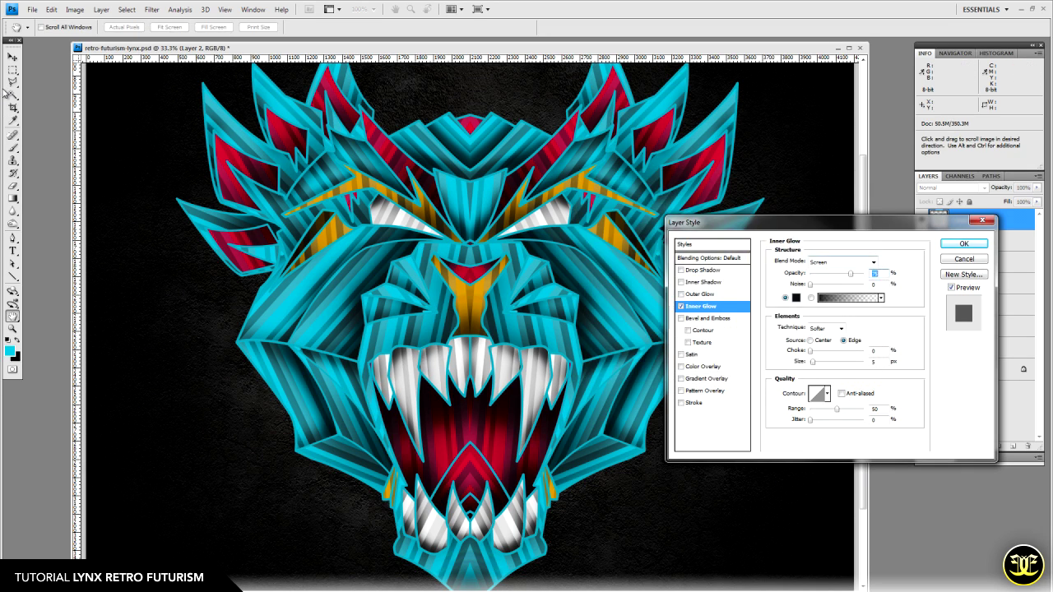
- Set the Inner Glow's blend mode to Normal and its size to 7 px, and apply the effect
{"action": "left_click", "coordinate": [872, 263]}
{"action": "left_click", "coordinate": [841, 273]}
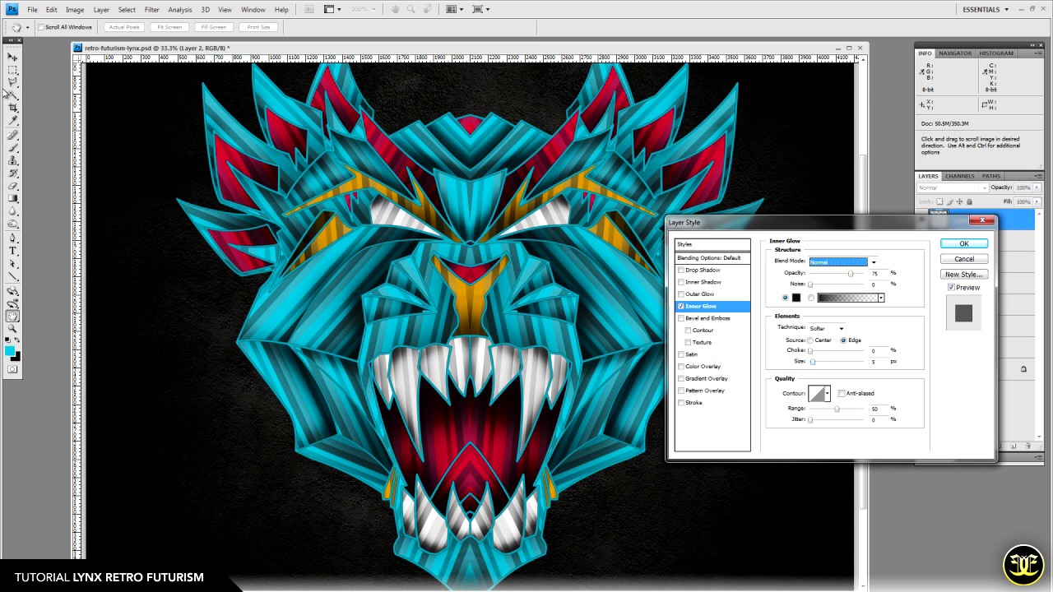
{"action": "left_click", "coordinate": [874, 362]}
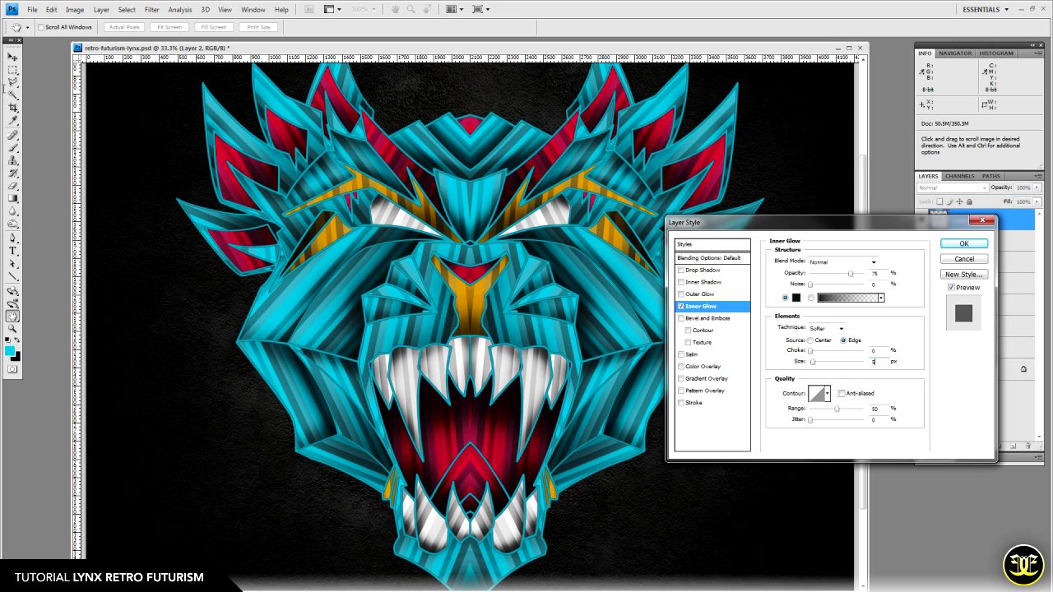
{"action": "type", "text": "7"}
{"action": "left_click_drag", "start_coordinate": [823, 222], "coordinate": [554, 212]}
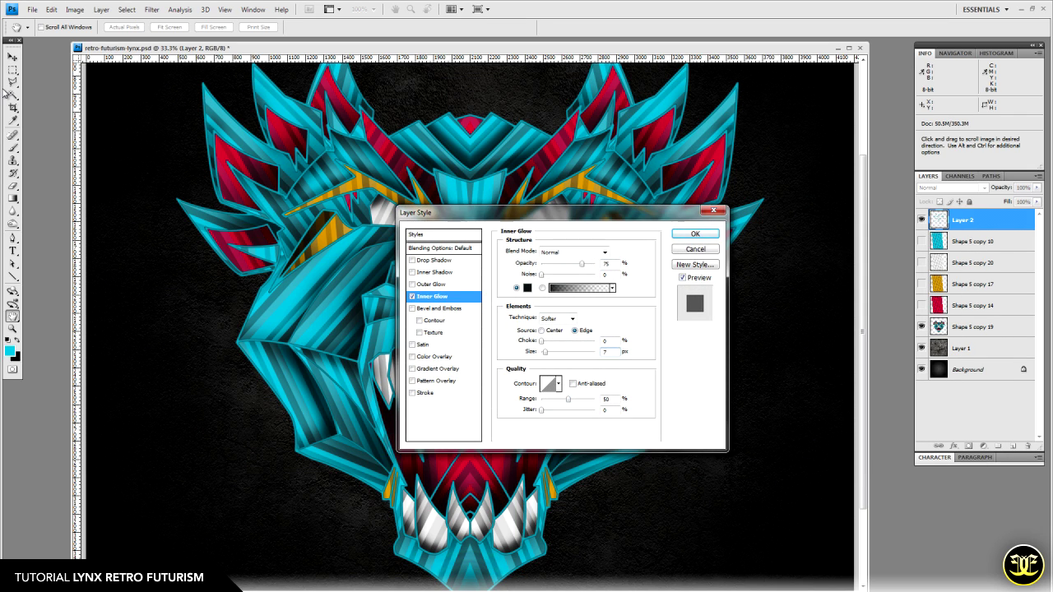
{"action": "key", "text": "Return"}
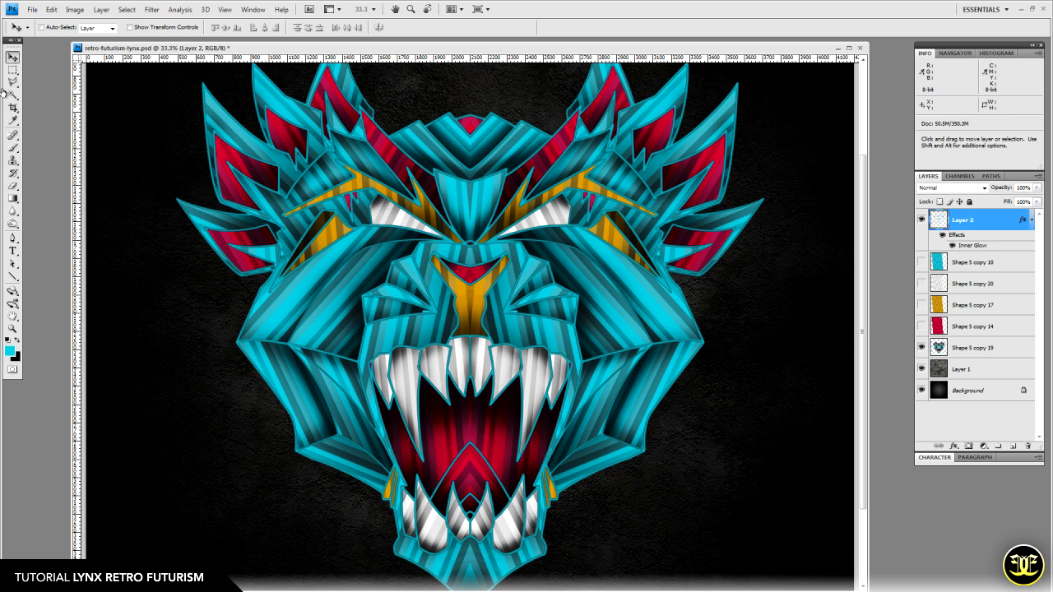
- Group the outline layer together with the Shape 5 copy 19 lynx artwork layer
{"action": "left_click", "coordinate": [974, 348], "text": "ctrl"}
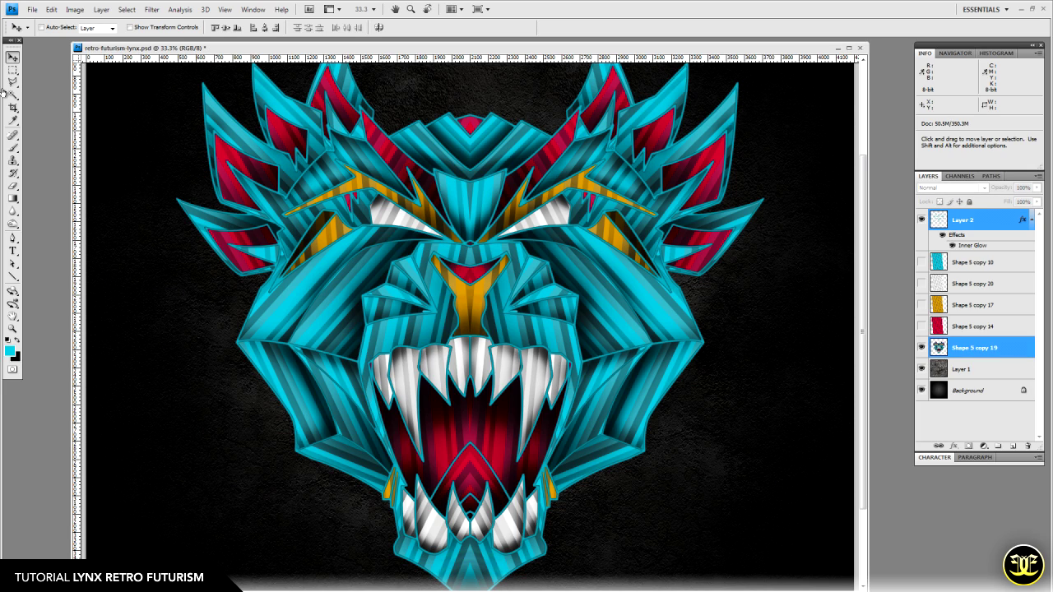
{"action": "key", "text": "shift"}
{"action": "key", "text": "ctrl+g"}
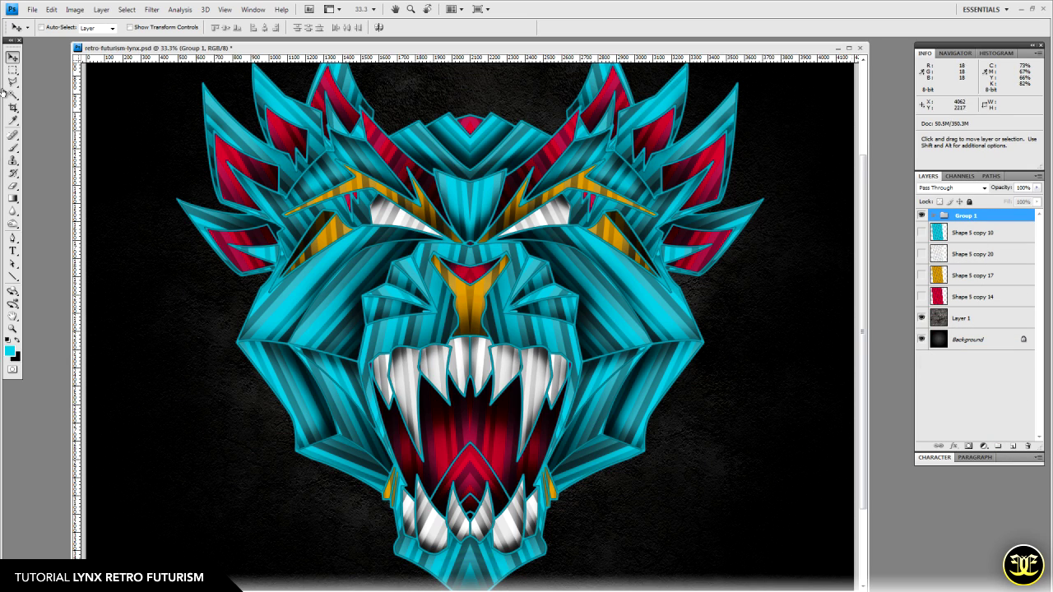
- Duplicate the lynx group and merge the duplicate into a single layer
{"action": "scroll", "coordinate": [3, 90], "scroll_direction": "up", "scroll_amount": 2}
{"action": "scroll", "coordinate": [3, 90], "scroll_direction": "down", "scroll_amount": 3}
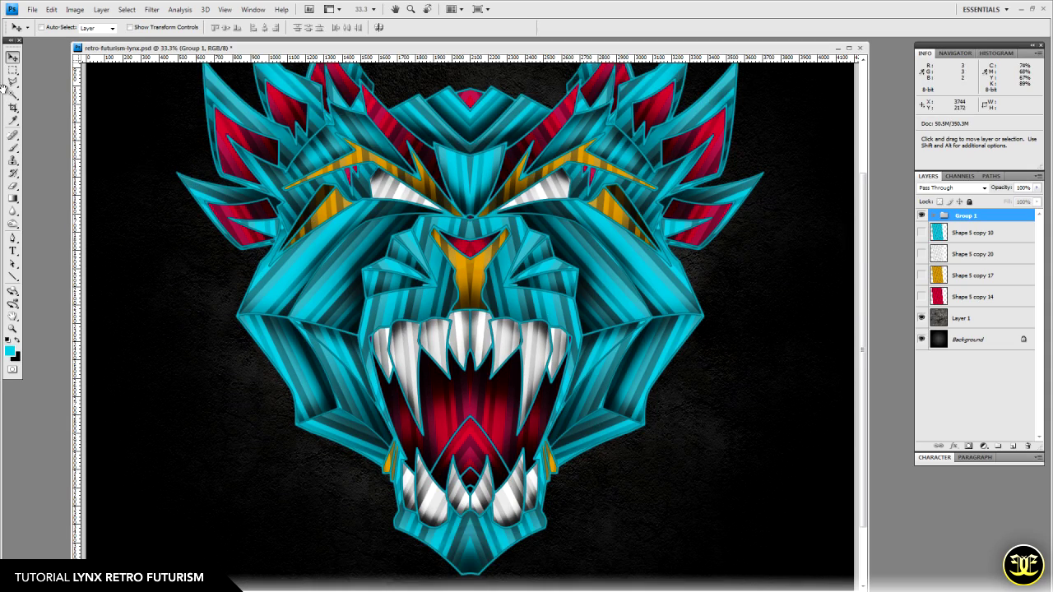
{"action": "mouse_move", "coordinate": [676, 281]}
{"action": "left_mouse_down"}
{"action": "mouse_move", "coordinate": [676, 309]}
{"action": "mouse_move", "coordinate": [676, 300]}
{"action": "left_mouse_up"}
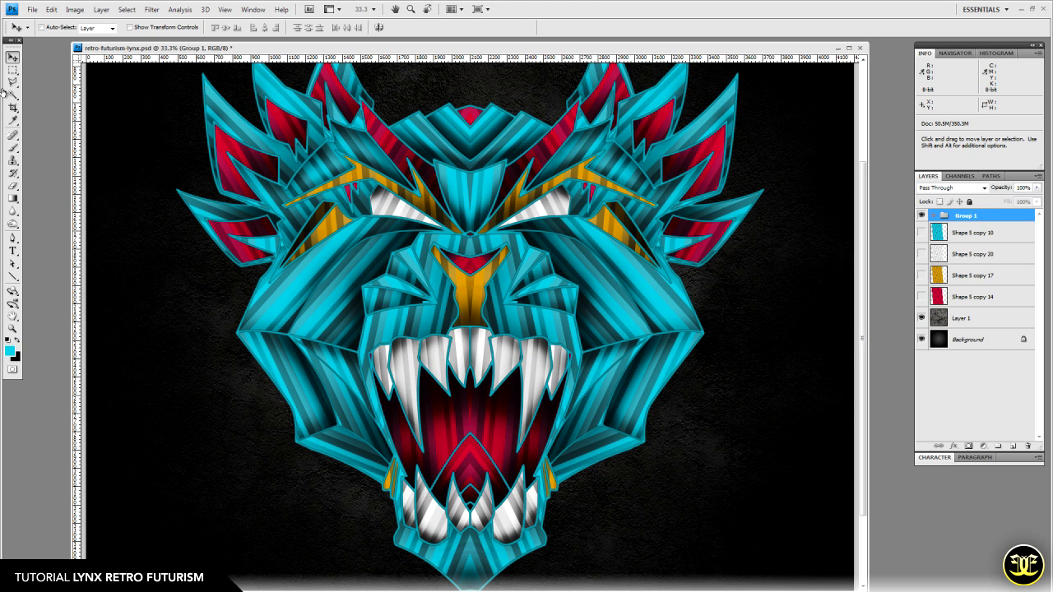
{"action": "left_click_drag", "start_coordinate": [967, 215], "coordinate": [1013, 446]}
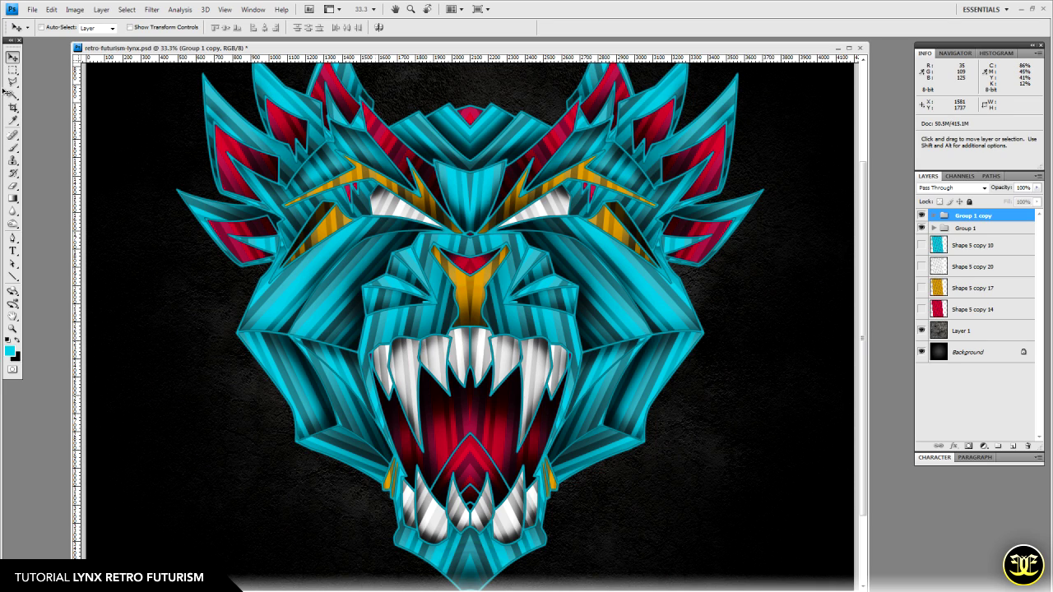
{"action": "key", "text": "ctrl+e"}
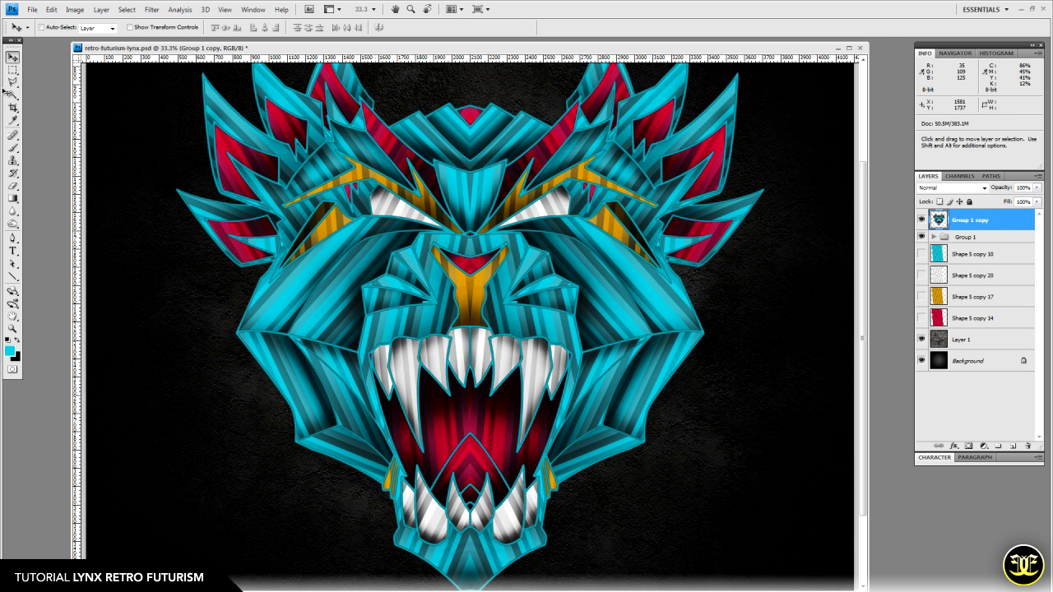
- Apply a Gaussian Blur with a 5-pixel radius to the merged lynx copy
{"action": "key", "text": "ctrl+f"}
{"action": "left_click", "coordinate": [152, 10]}
{"action": "key", "text": "Down"}
{"action": "key", "text": "Down"}
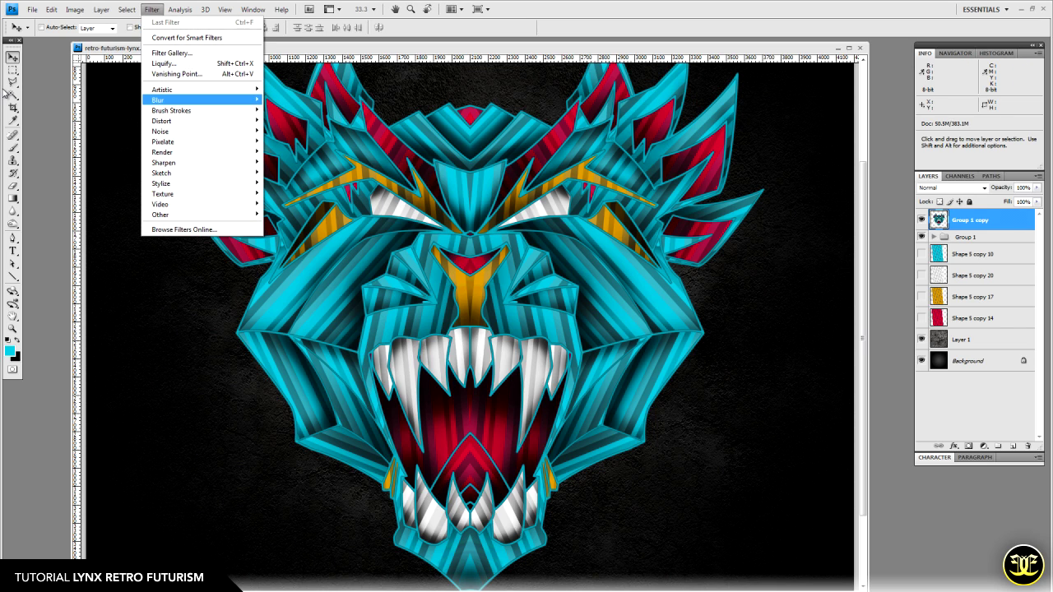
{"action": "key", "text": "Right"}
{"action": "key", "text": "Down"}
{"action": "key", "text": "Down"}
{"action": "key", "text": "Down"}
{"action": "key", "text": "Down"}
{"action": "key", "text": "Return"}
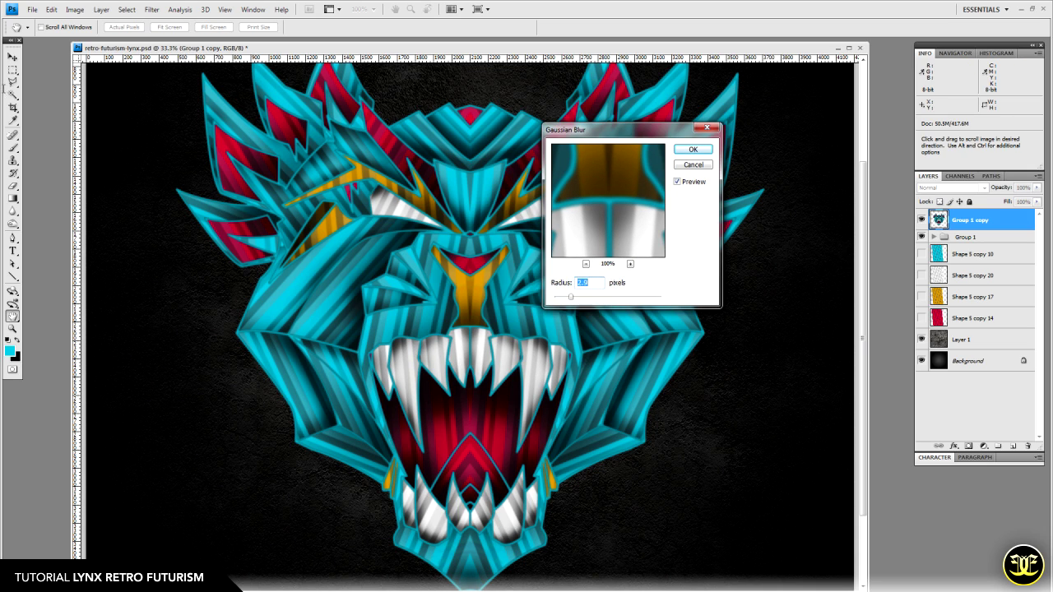
{"action": "left_click_drag", "start_coordinate": [571, 297], "coordinate": [575, 297]}
{"action": "type", "text": "5"}
{"action": "key", "text": "Return"}
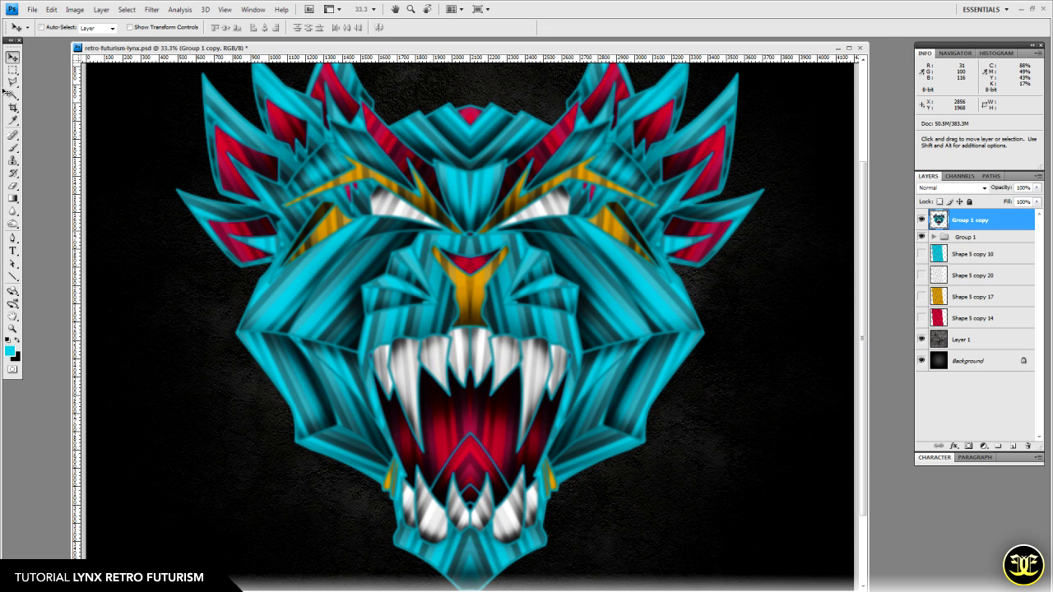
- Set the blurred lynx copy's blend mode to Hard Light and duplicate that layer
{"action": "left_click", "coordinate": [984, 189]}
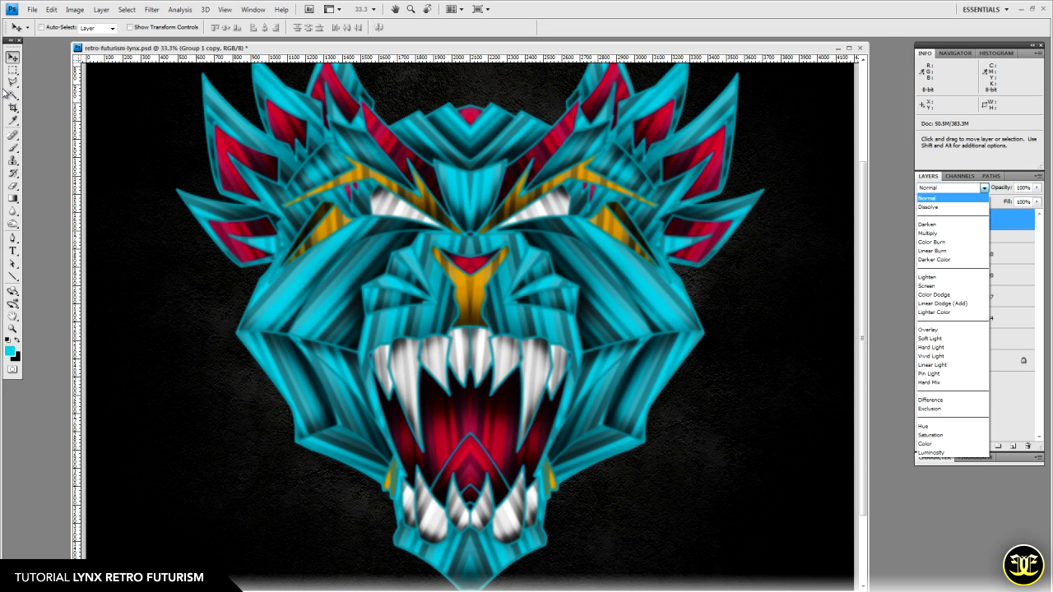
{"action": "left_click", "coordinate": [932, 348]}
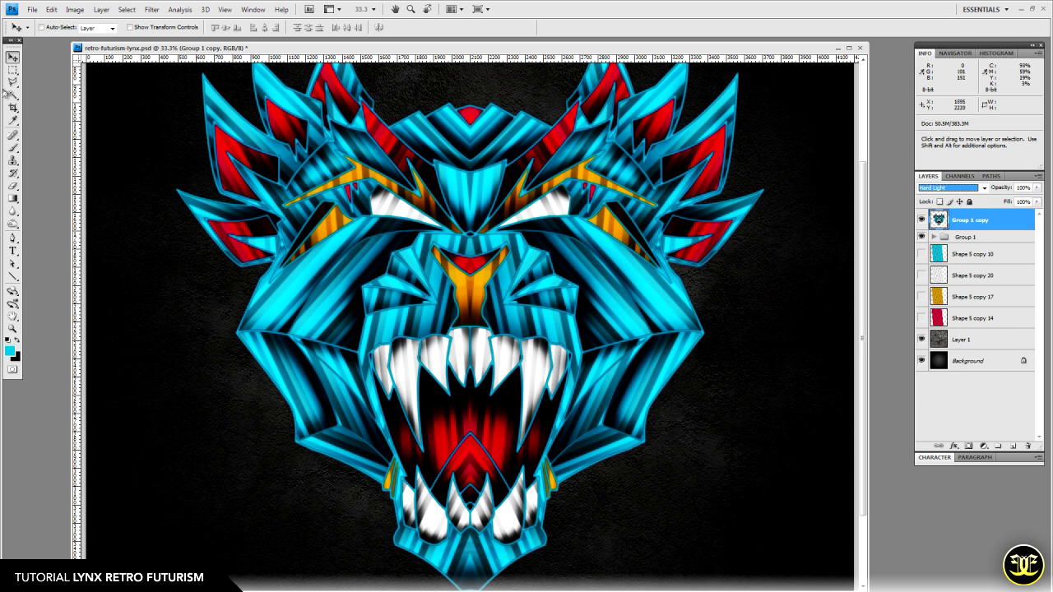
{"action": "left_click_drag", "start_coordinate": [433, 262], "coordinate": [433, 321]}
{"action": "scroll", "coordinate": [5, 92], "scroll_direction": "down", "scroll_amount": 4}
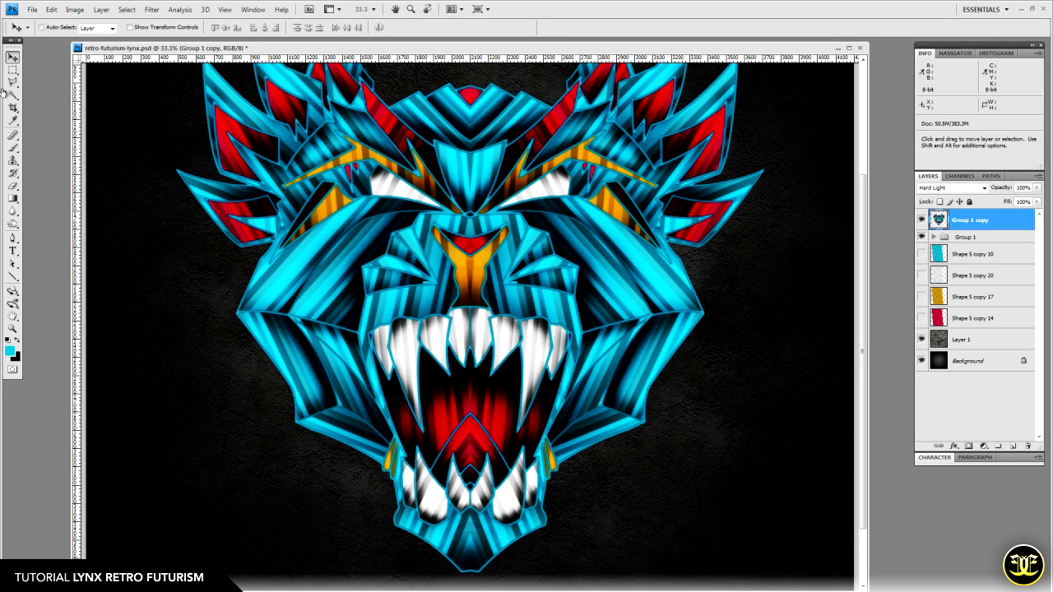
{"action": "left_click_drag", "start_coordinate": [970, 220], "coordinate": [1013, 446]}
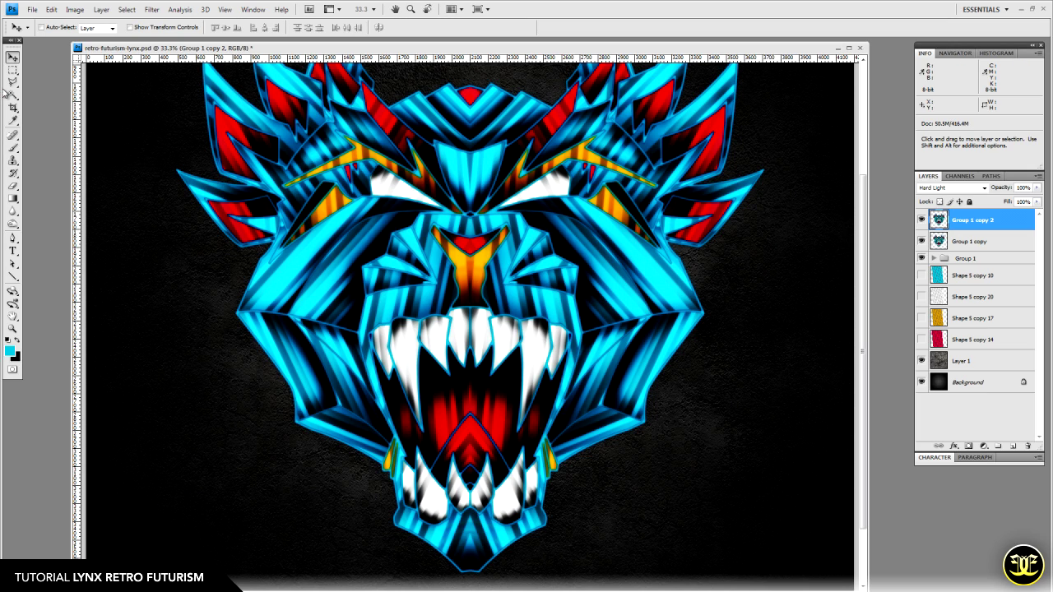
- Add a white layer mask to the topmost Hard Light lynx layer
{"action": "key", "text": "z"}
{"action": "key", "text": "ctrl+minus"}
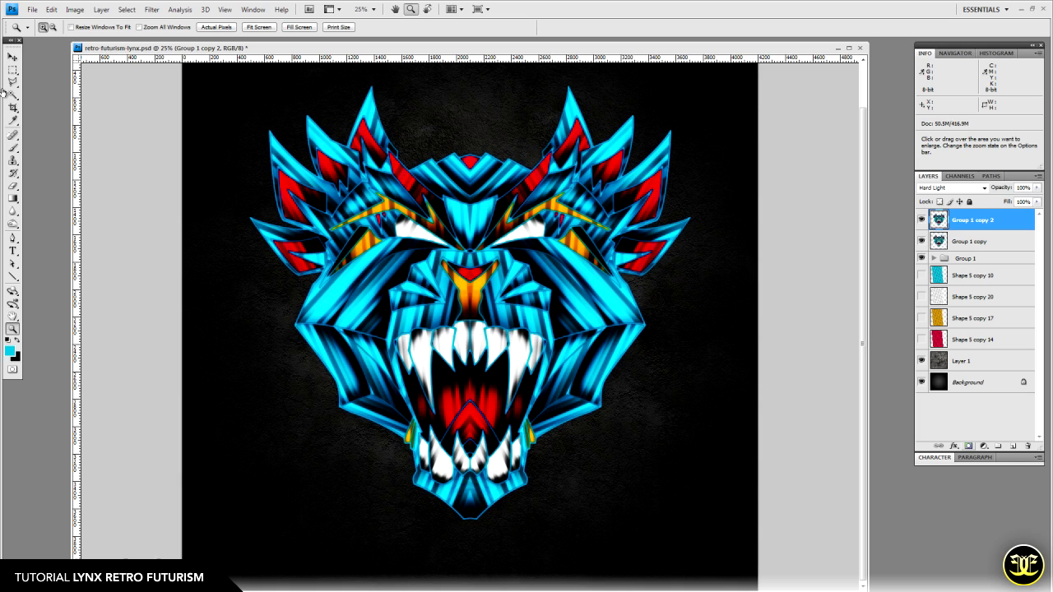
{"action": "left_click", "coordinate": [968, 446]}
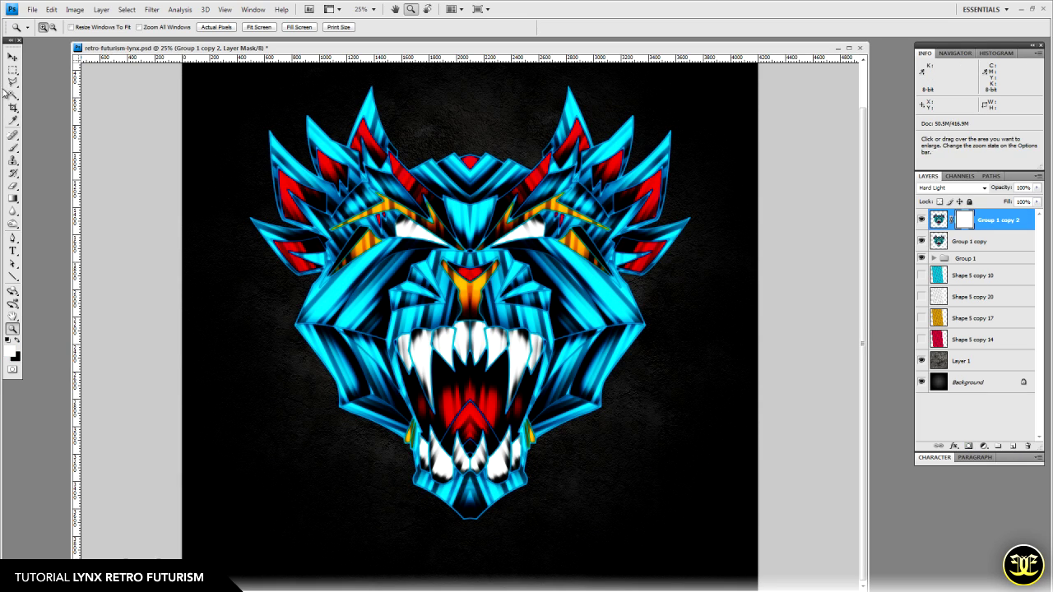
- Set up a black soft round brush with a diameter of about 1009 px and 0% hardness
{"action": "key", "text": "b"}
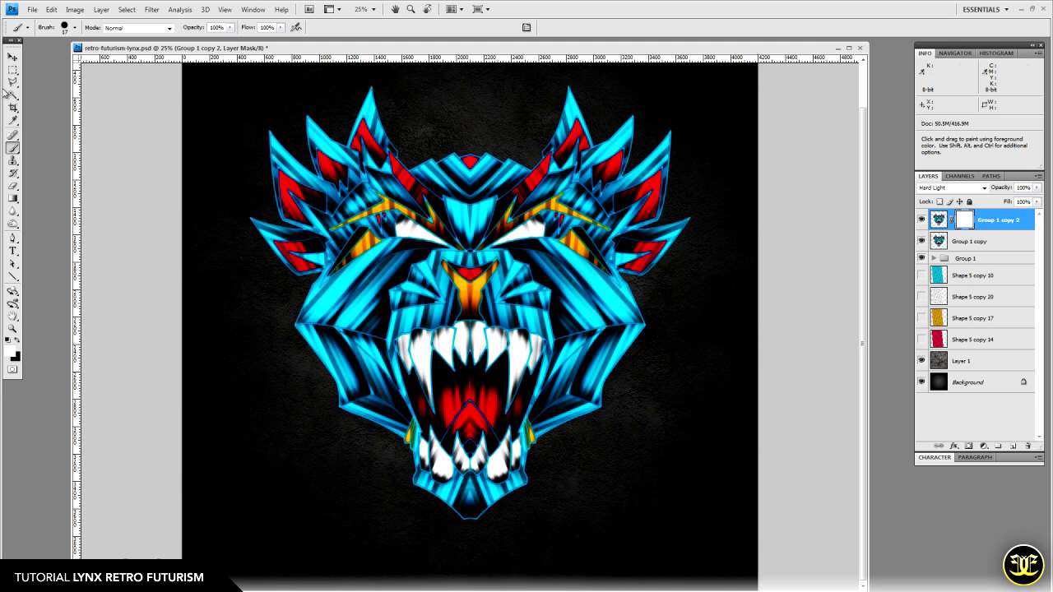
{"action": "key", "text": "x"}
{"action": "right_click", "coordinate": [481, 271]}
{"action": "left_click", "coordinate": [582, 387]}
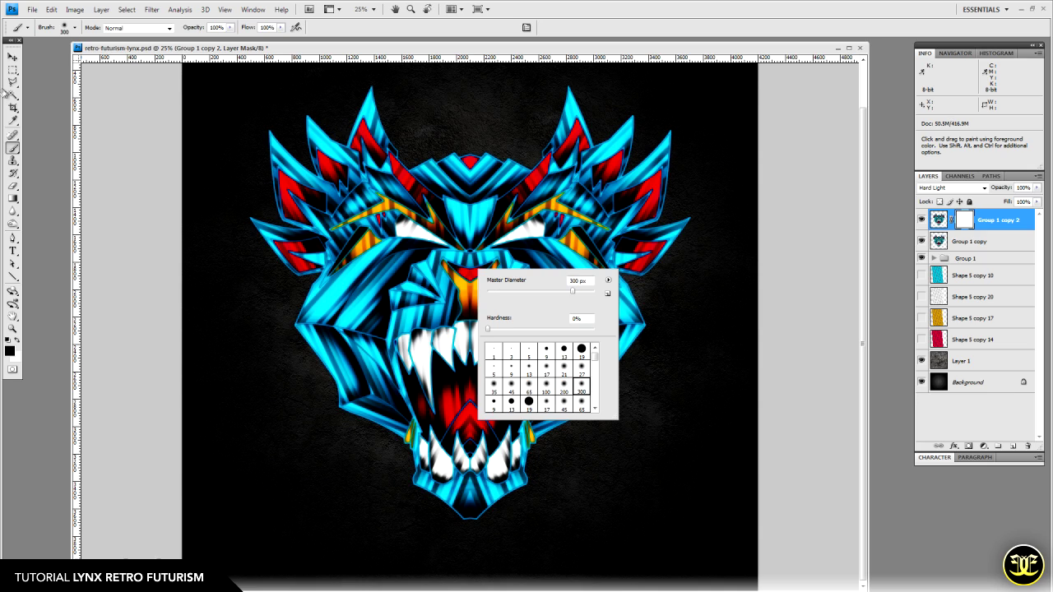
{"action": "left_click_drag", "start_coordinate": [573, 291], "coordinate": [590, 291]}
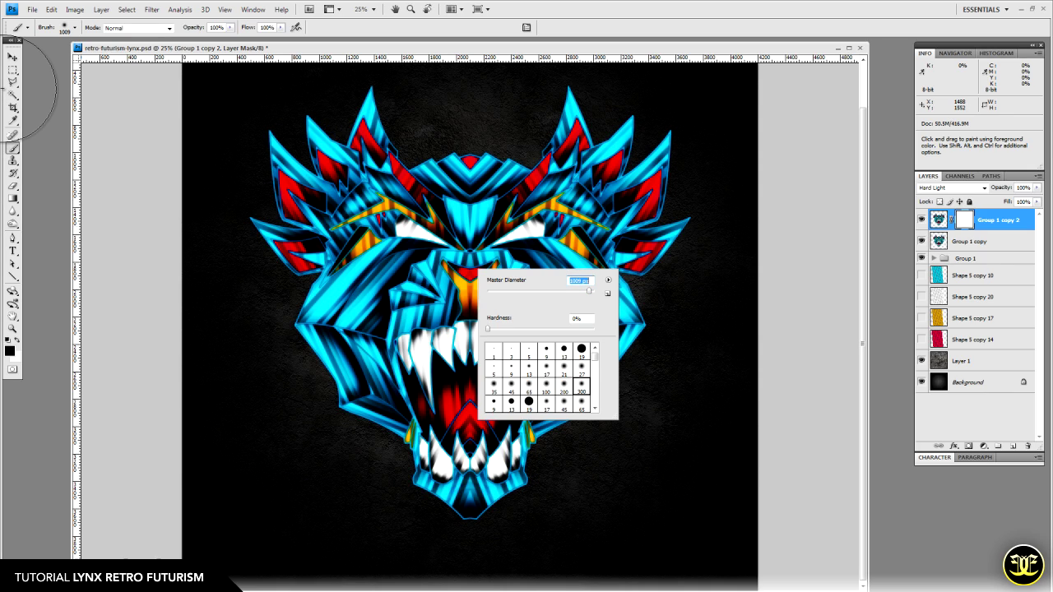
{"action": "key", "text": "Return"}
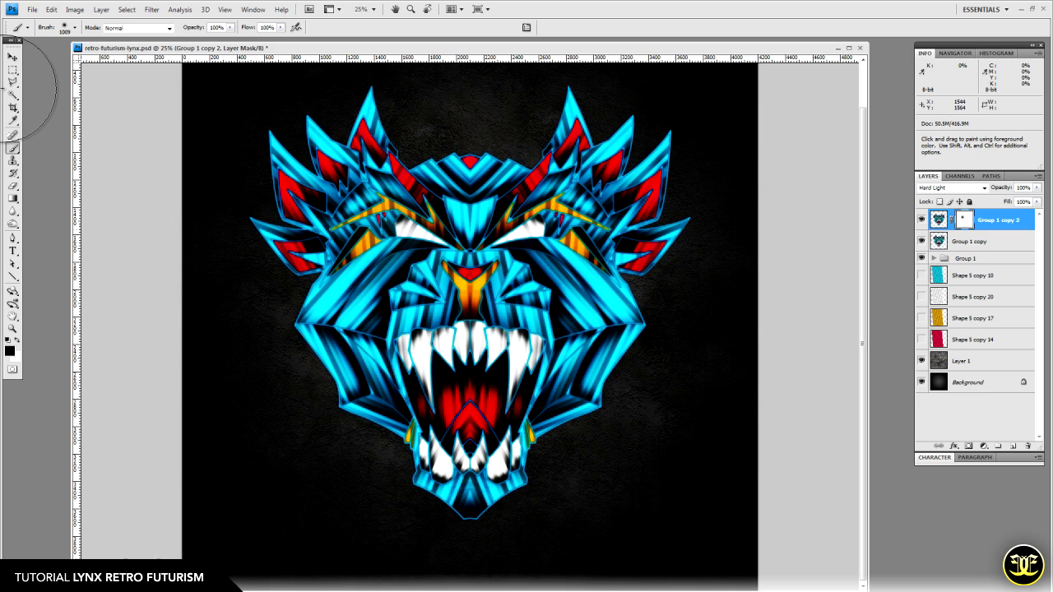
- Paint black on the top layer's mask over the lynx's eyes, nose and open mouth to soften the effect there
{"action": "left_click", "coordinate": [520, 229]}
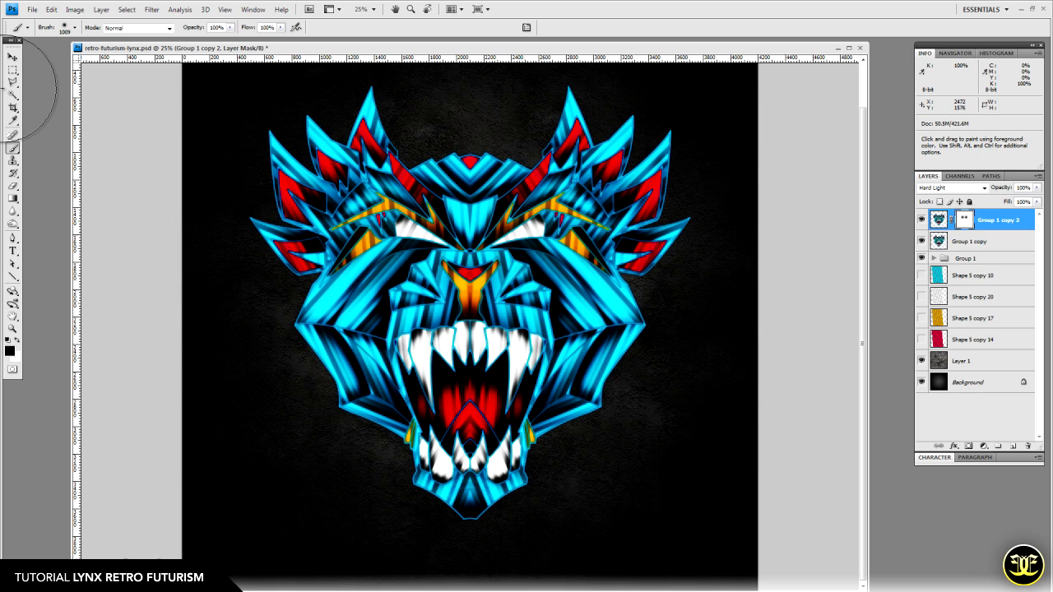
{"action": "left_click", "coordinate": [470, 302]}
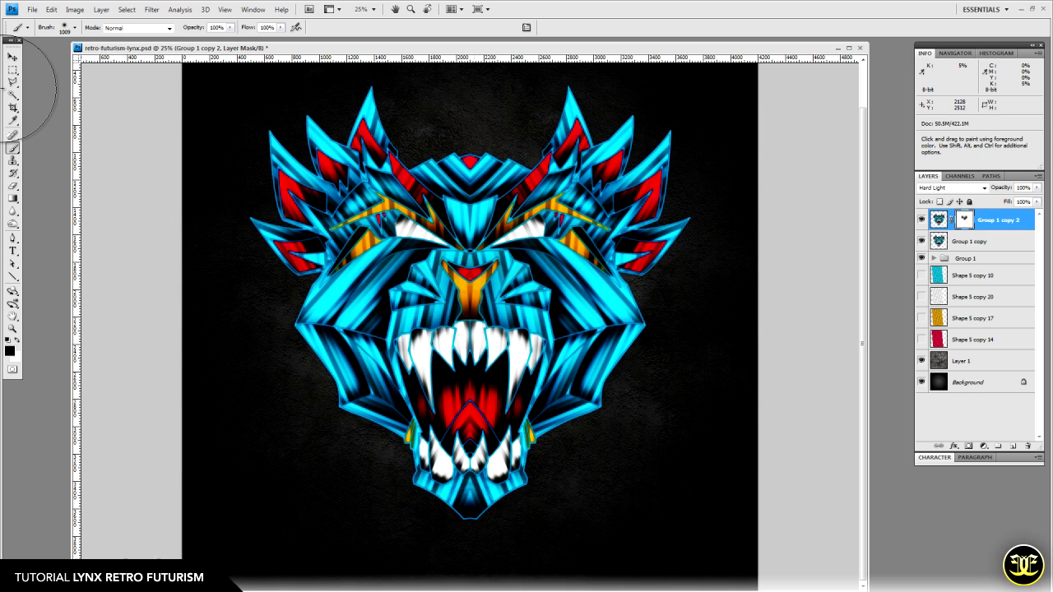
{"action": "left_click", "coordinate": [456, 427]}
{"action": "left_click", "coordinate": [490, 403]}
{"action": "left_click", "coordinate": [513, 349]}
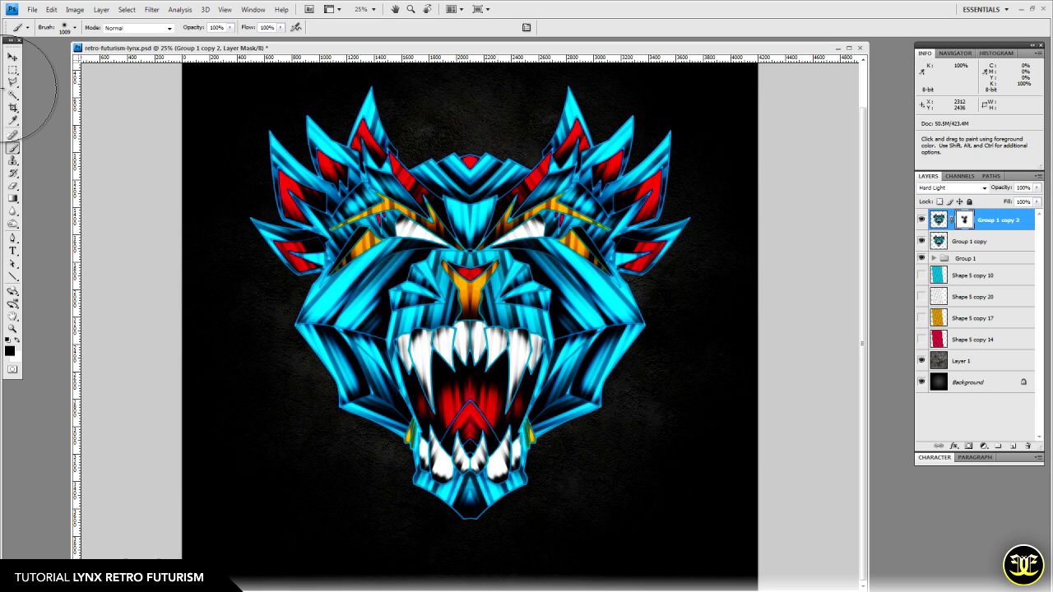
- Extend the black painting on the top layer's mask over the area between the lynx's eyes and nose
{"action": "left_click", "coordinate": [469, 251]}
{"action": "key", "text": "v"}
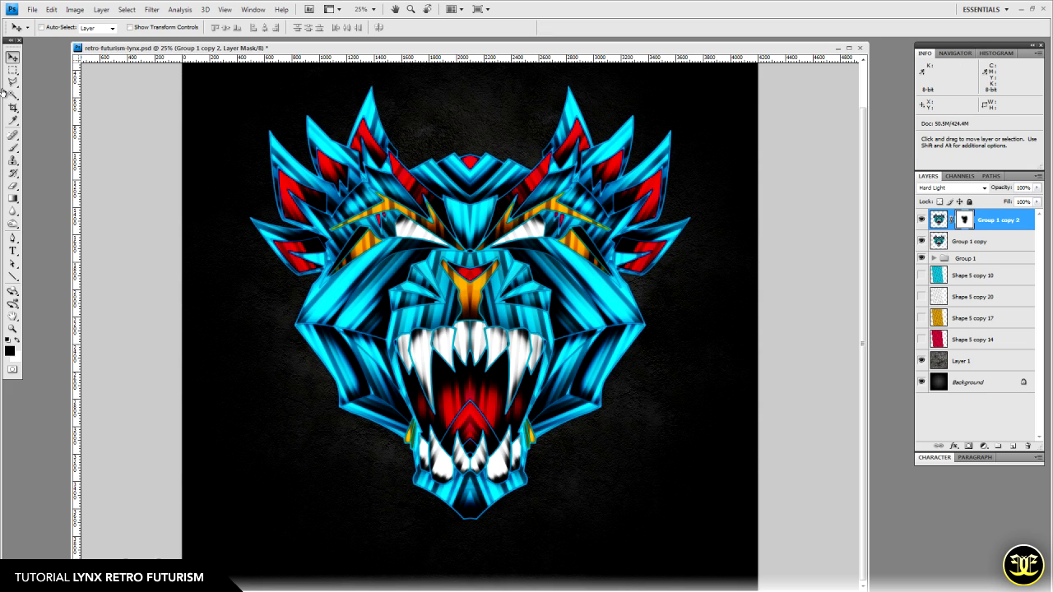
- Duplicate the Group 1 copy layer, place the duplicate directly below Group 1 and set its blend mode to Multiply
{"action": "key", "text": "alt+bracketleft"}
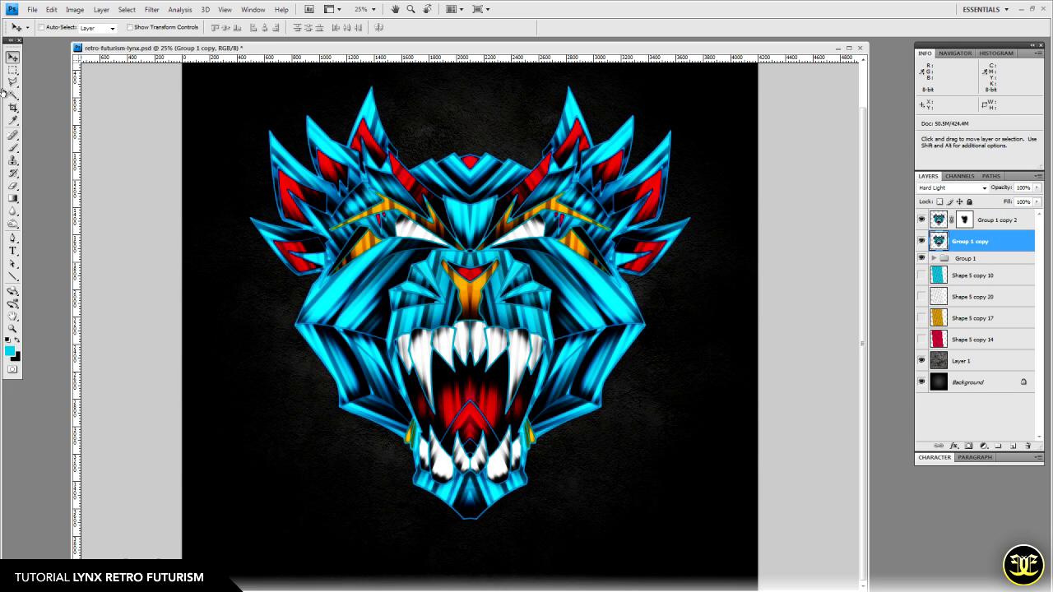
{"action": "left_click_drag", "start_coordinate": [985, 242], "coordinate": [1014, 446]}
{"action": "left_click_drag", "start_coordinate": [973, 241], "coordinate": [973, 288]}
{"action": "left_click", "coordinate": [952, 188]}
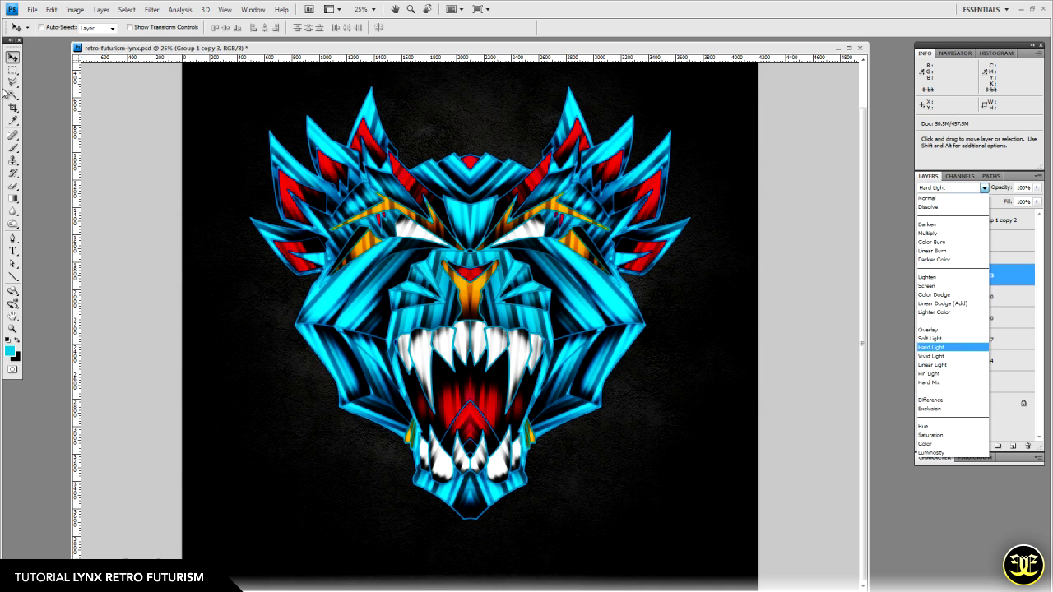
{"action": "key", "text": "Return"}
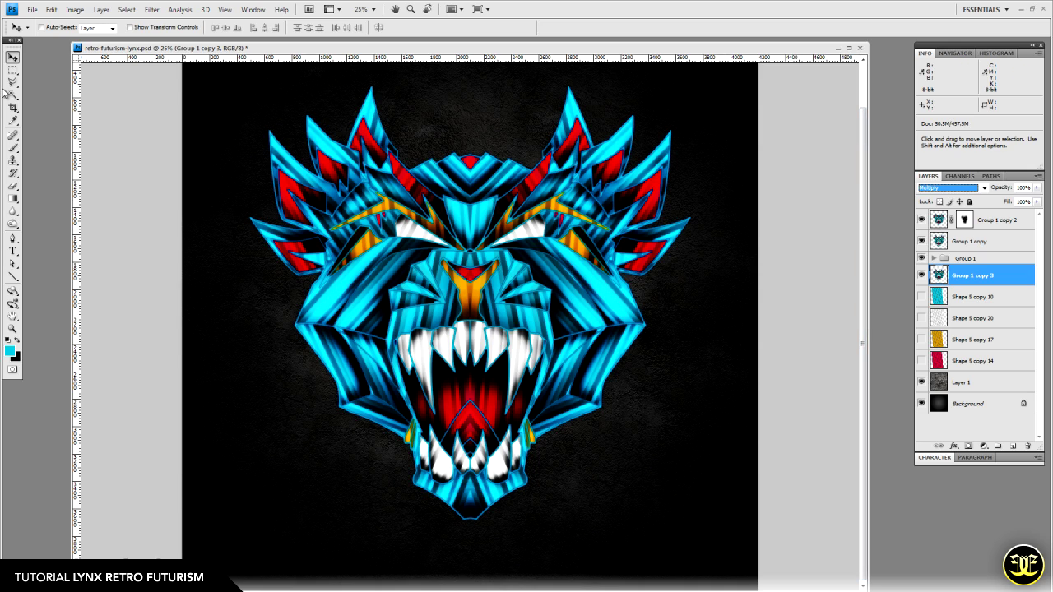
- Apply a Gaussian Blur with a radius of 8.5 pixels to the Multiply copy below Group 1
{"action": "key", "text": "alt+t"}
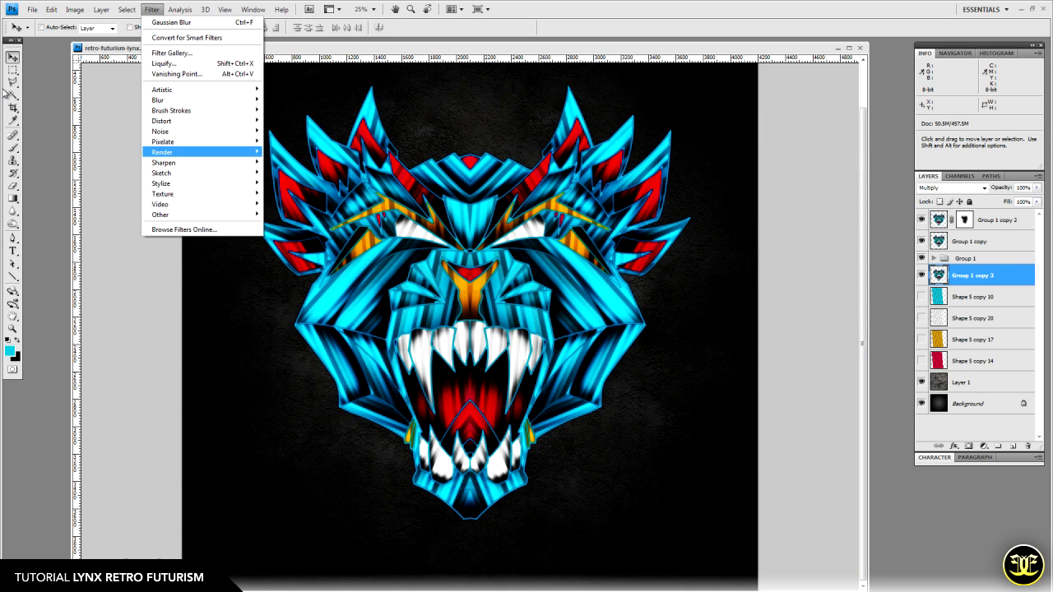
{"action": "mouse_move", "coordinate": [197, 100]}
{"action": "key", "text": "Down"}
{"action": "key", "text": "Down"}
{"action": "key", "text": "Down"}
{"action": "key", "text": "Down"}
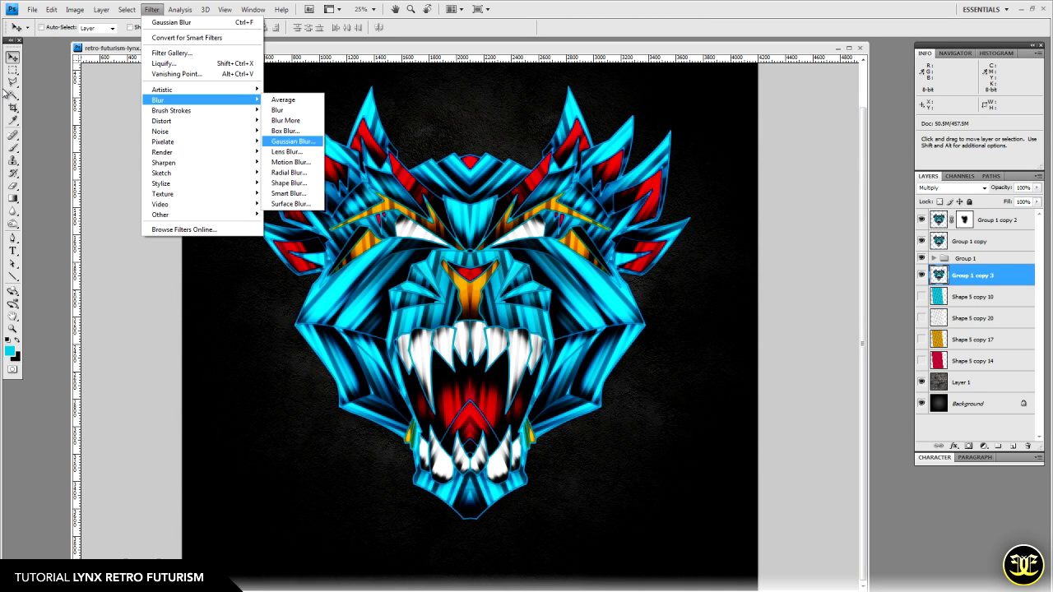
{"action": "key", "text": "Return"}
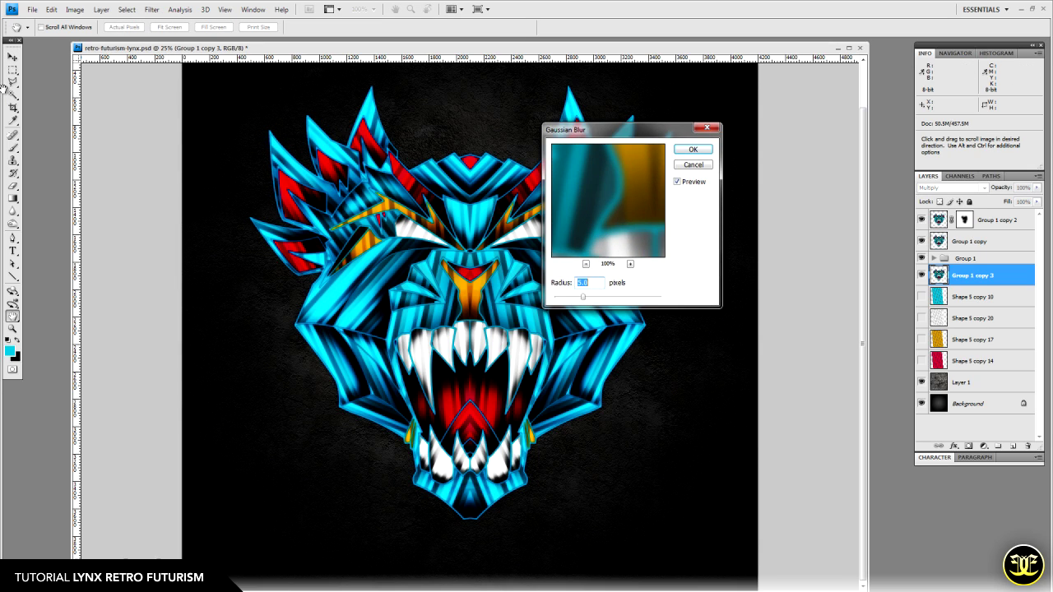
{"action": "key", "text": "Up"}
{"action": "key", "text": "Up"}
{"action": "key", "text": "Up"}
{"action": "key", "text": "Up"}
{"action": "key", "text": "Up"}
{"action": "key", "text": "Up"}
{"action": "key", "text": "Up"}
{"action": "key", "text": "Up"}
{"action": "key", "text": "Up"}
{"action": "key", "text": "Up"}
{"action": "key", "text": "Up"}
{"action": "key", "text": "Up"}
{"action": "key", "text": "Up"}
{"action": "key", "text": "Up"}
{"action": "key", "text": "Up"}
{"action": "key", "text": "Up"}
{"action": "key", "text": "Up"}
{"action": "key", "text": "Up"}
{"action": "key", "text": "Up"}
{"action": "key", "text": "Up"}
{"action": "key", "text": "Up"}
{"action": "key", "text": "Up"}
{"action": "key", "text": "Up"}
{"action": "key", "text": "Up"}
{"action": "key", "text": "Up"}
{"action": "key", "text": "Up"}
{"action": "key", "text": "Up"}
{"action": "key", "text": "Up"}
{"action": "key", "text": "Up"}
{"action": "key", "text": "Up"}
{"action": "key", "text": "Up"}
{"action": "key", "text": "Up"}
{"action": "key", "text": "Up"}
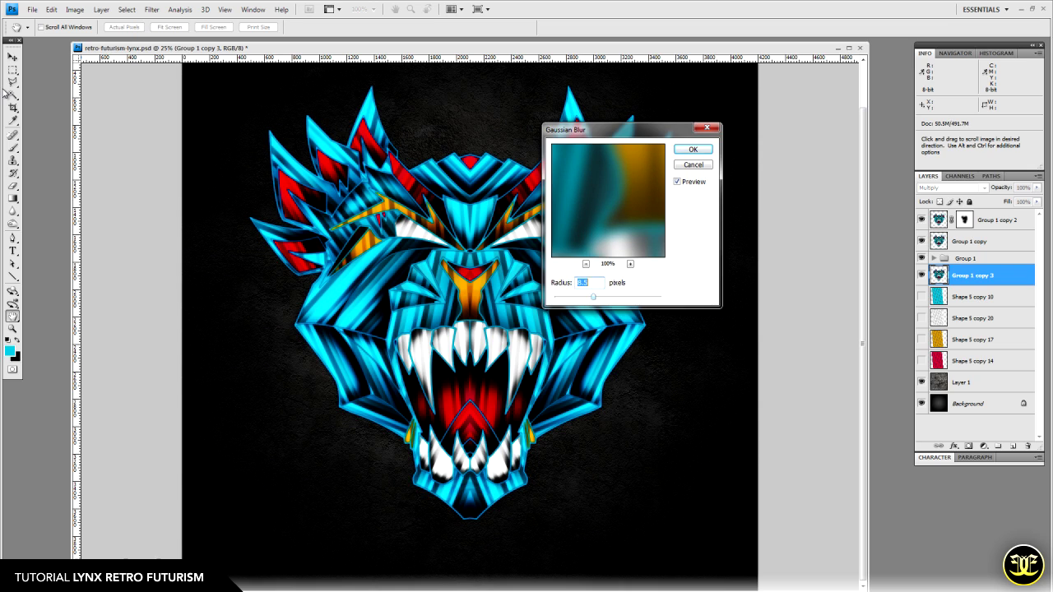
{"action": "key", "text": "Return"}
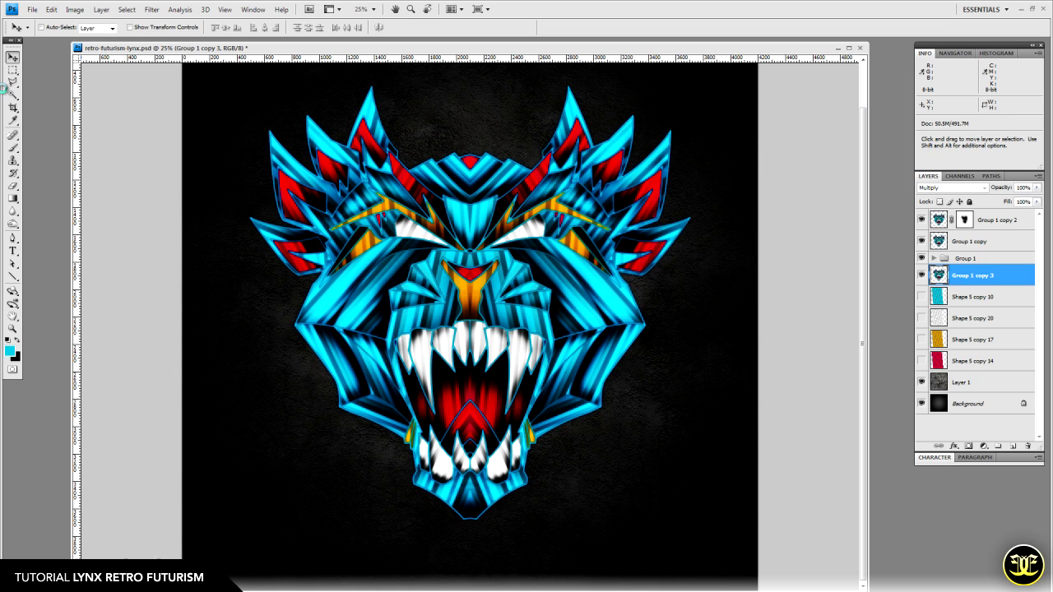
- Hide Group 1 and both Hard Light copies to examine the blurred Multiply layer against the background
{"action": "left_click_drag", "start_coordinate": [921, 258], "coordinate": [922, 220]}
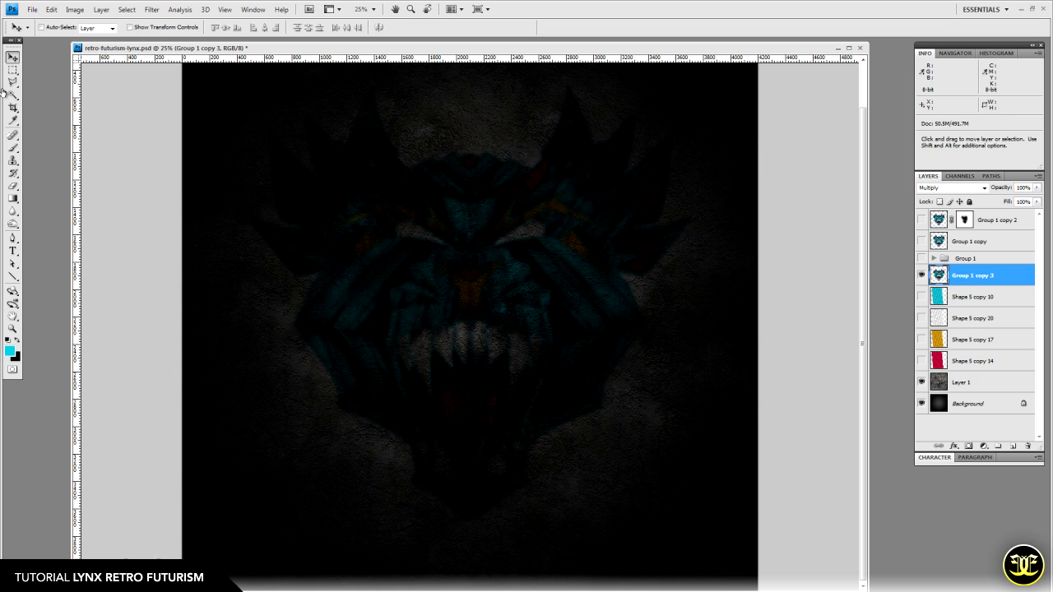
{"action": "left_click_drag", "start_coordinate": [623, 272], "coordinate": [625, 308]}
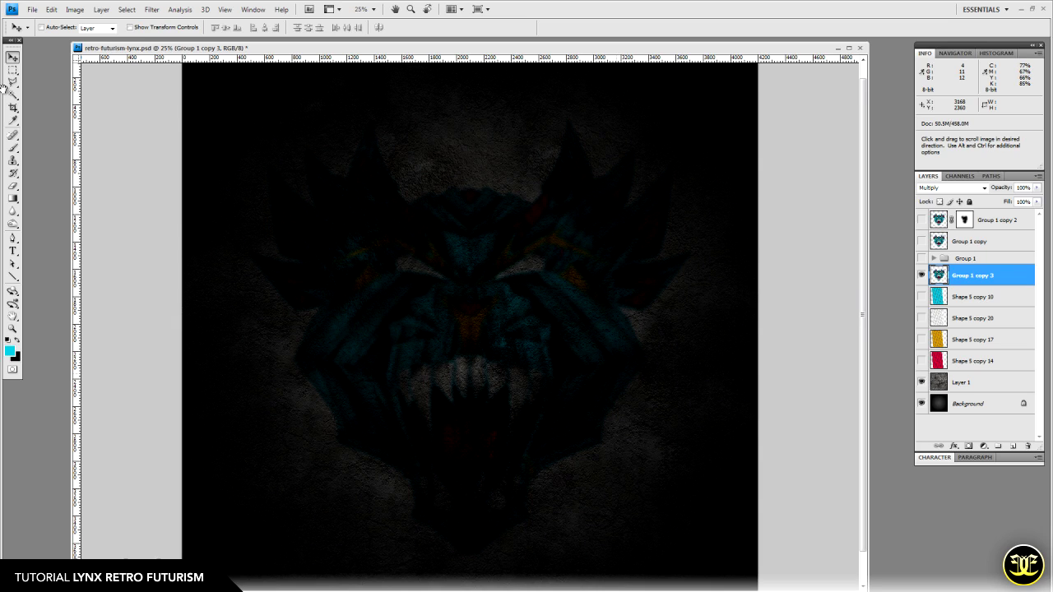
{"action": "scroll", "coordinate": [433, 319], "scroll_direction": "down", "scroll_amount": 1}
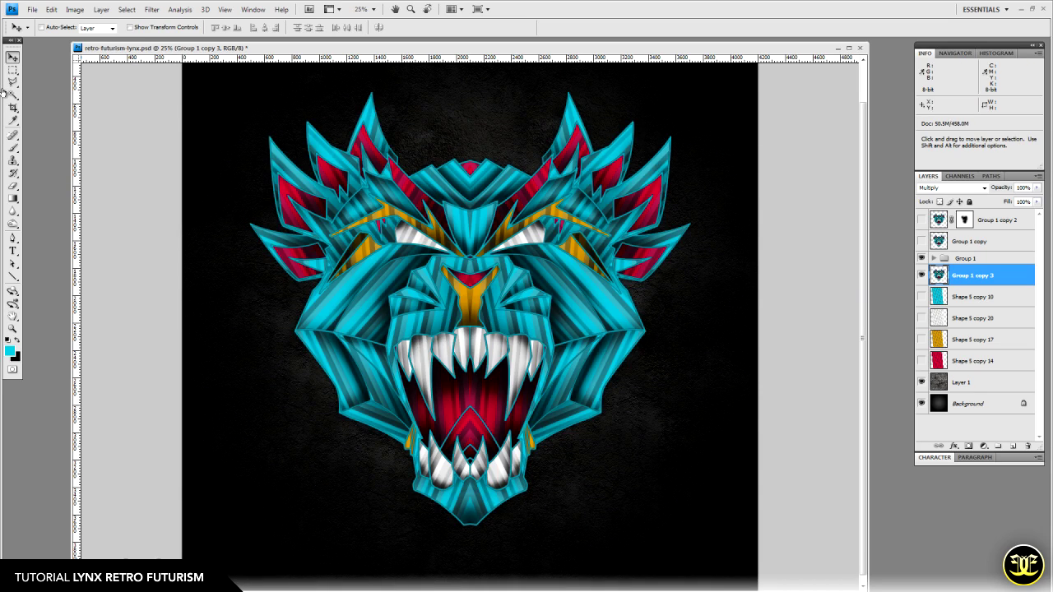
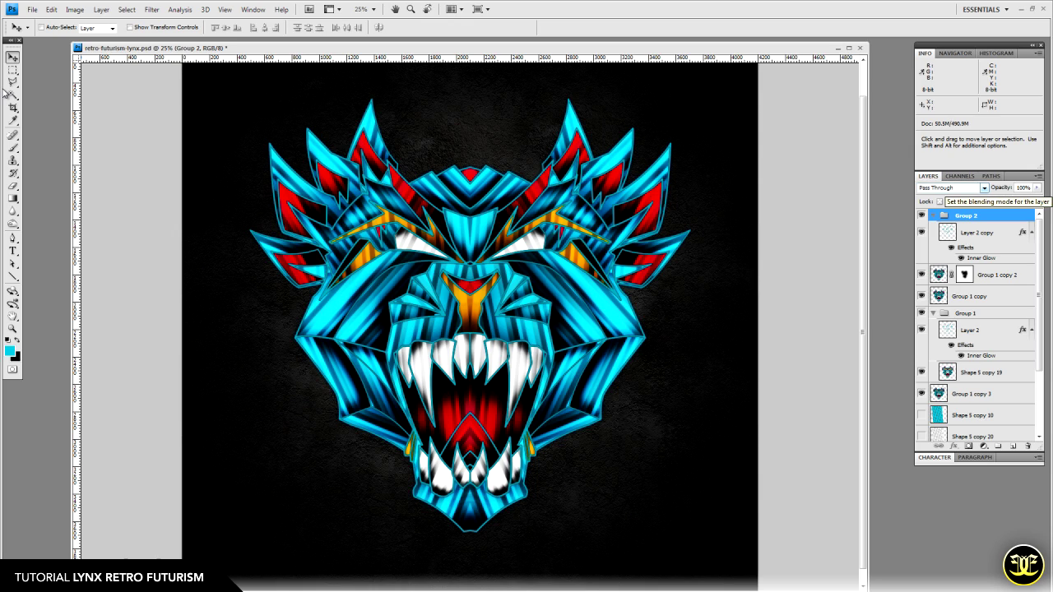
- Try Color Burn as Group 2's blend mode and turn off the Inner Glow of its Layer 2 copy to compare the outlines
{"action": "left_click", "coordinate": [946, 187]}
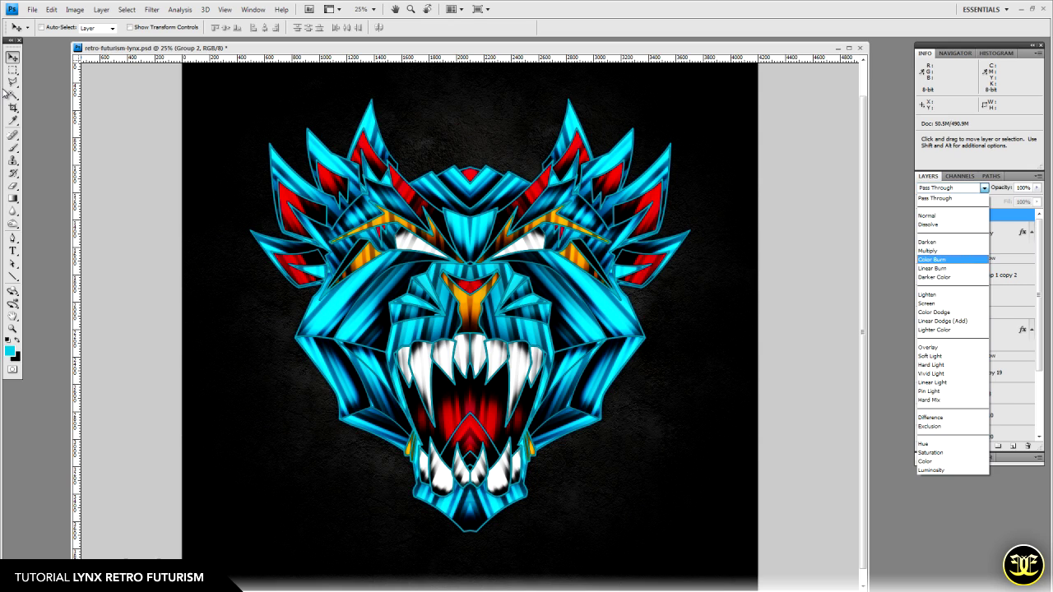
{"action": "left_click", "coordinate": [932, 259]}
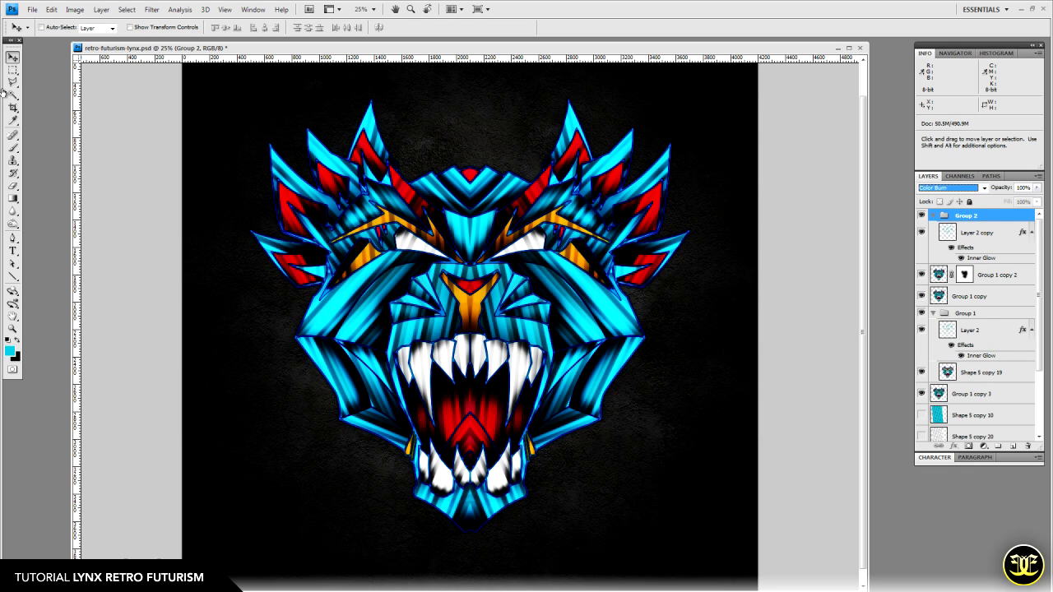
{"action": "left_click", "coordinate": [977, 232]}
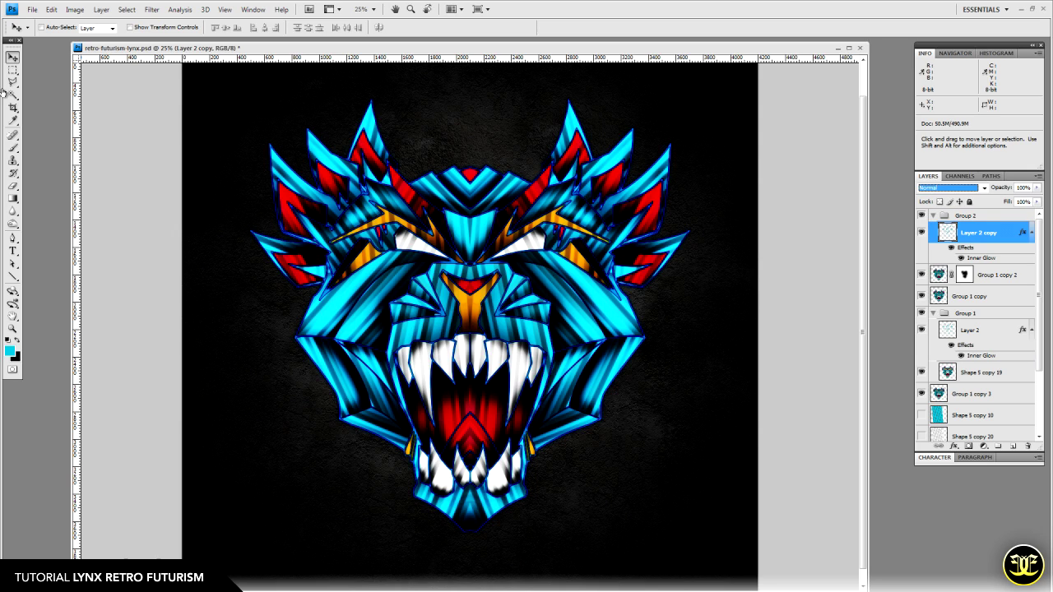
{"action": "left_click", "coordinate": [961, 259]}
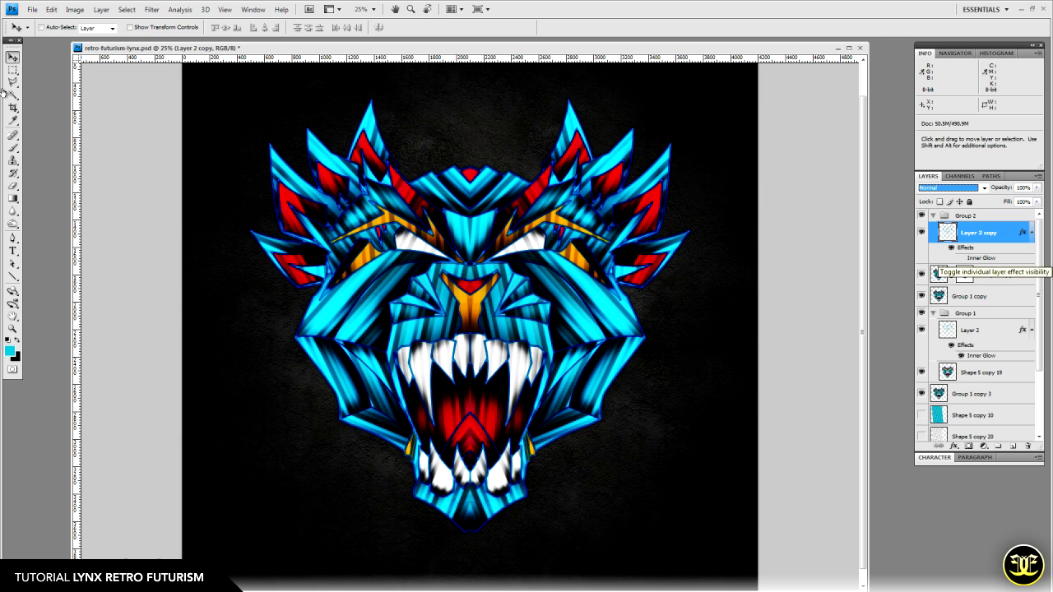
{"action": "left_click", "coordinate": [922, 232]}
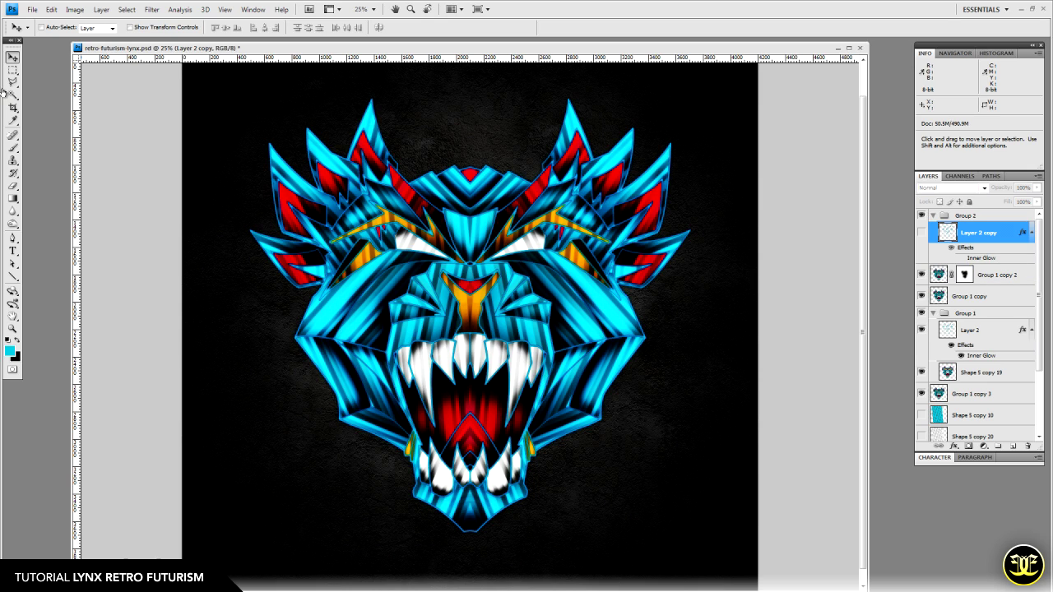
{"action": "left_click", "coordinate": [922, 233]}
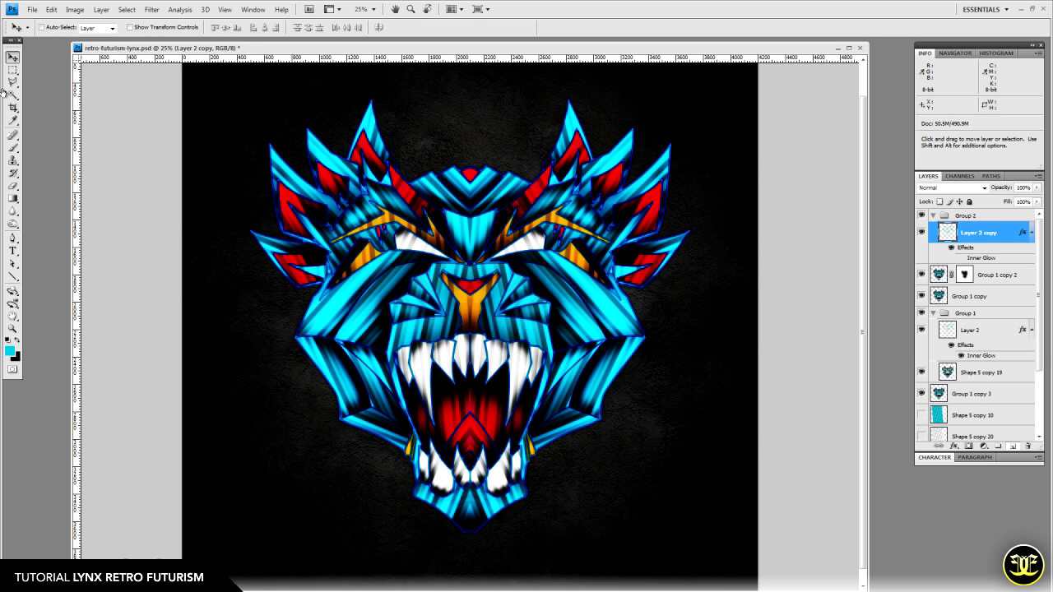
- Create a new layer above Layer 2 copy in Group 2 and choose a 27 px soft round brush with 0% hardness
{"action": "key", "text": "ctrl+shift+alt+n"}
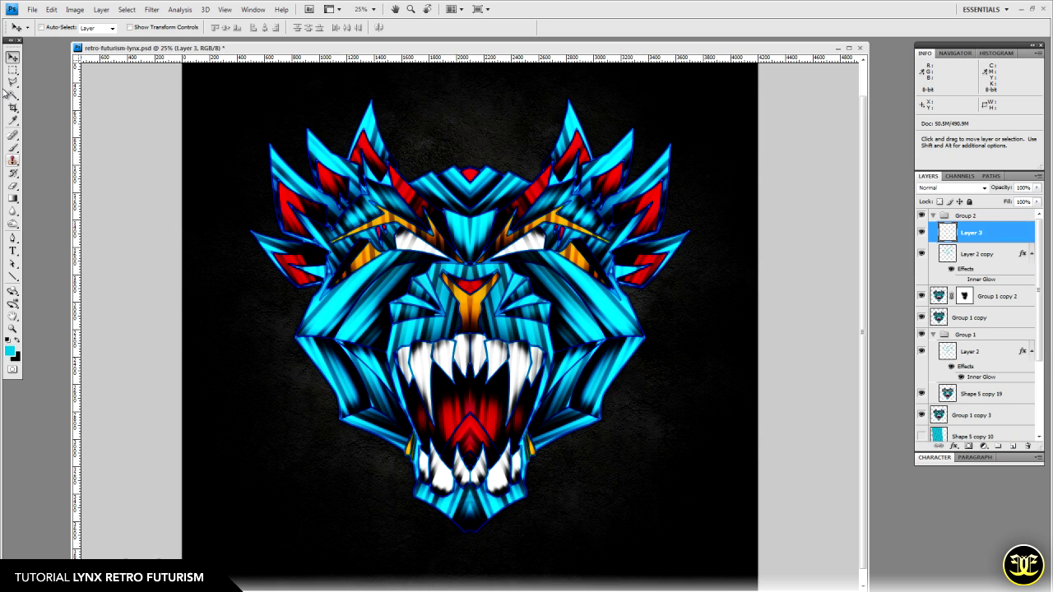
{"action": "key", "text": "b"}
{"action": "key", "text": "Return"}
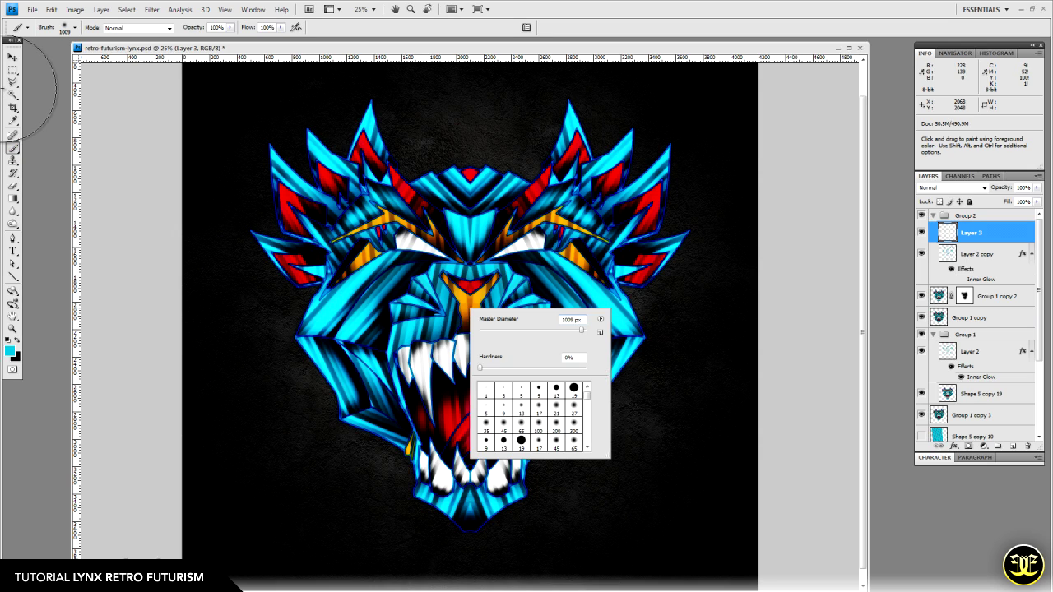
{"action": "left_click", "coordinate": [503, 408]}
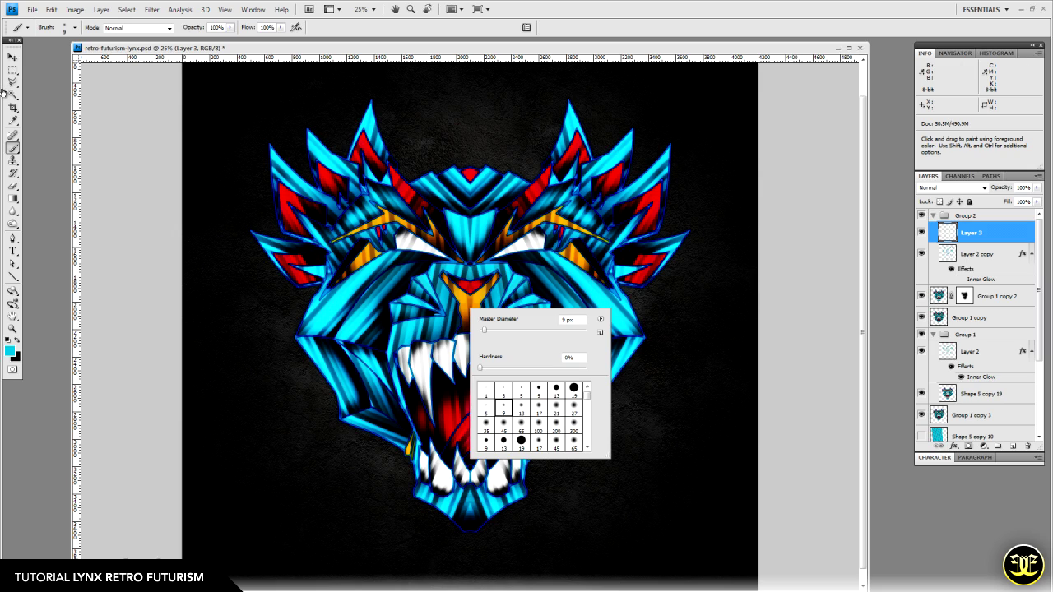
{"action": "left_click", "coordinate": [574, 409]}
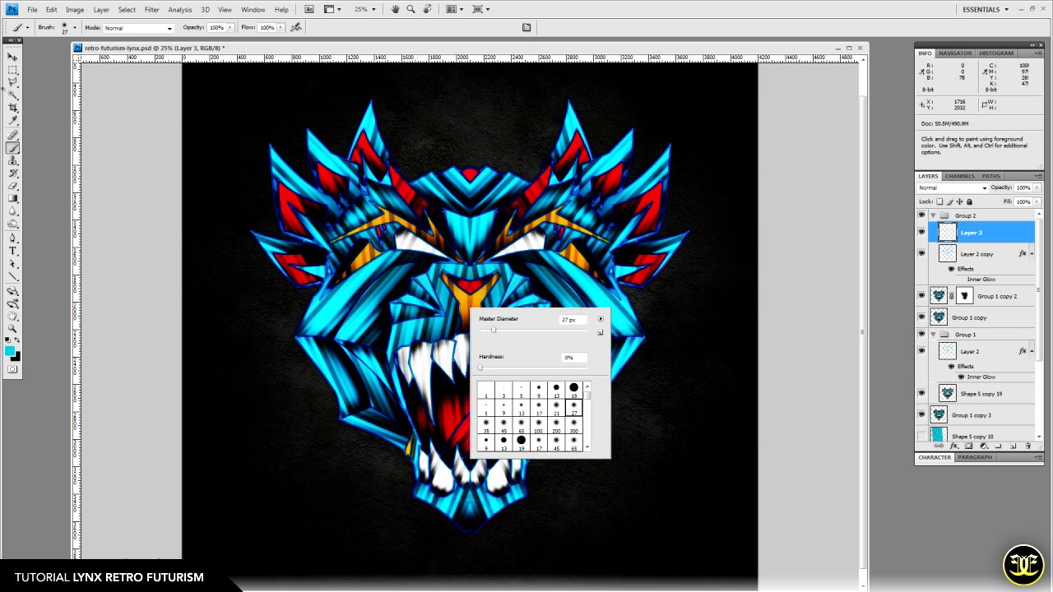
- Switch to the 35 px soft brush and set the foreground colour to white (ffffff)
{"action": "key", "text": "period"}
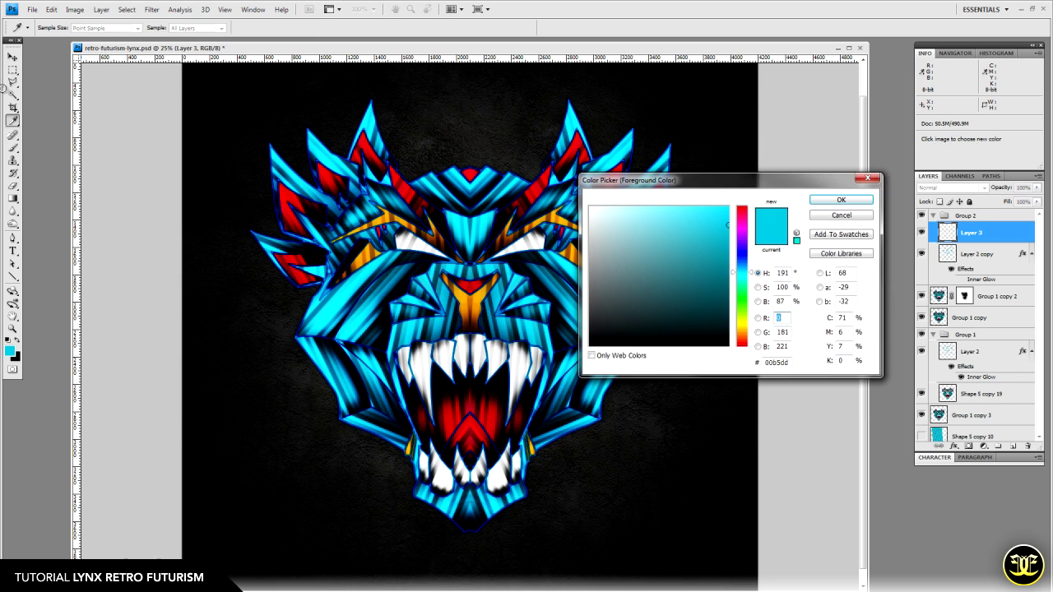
{"action": "left_click", "coordinate": [589, 208]}
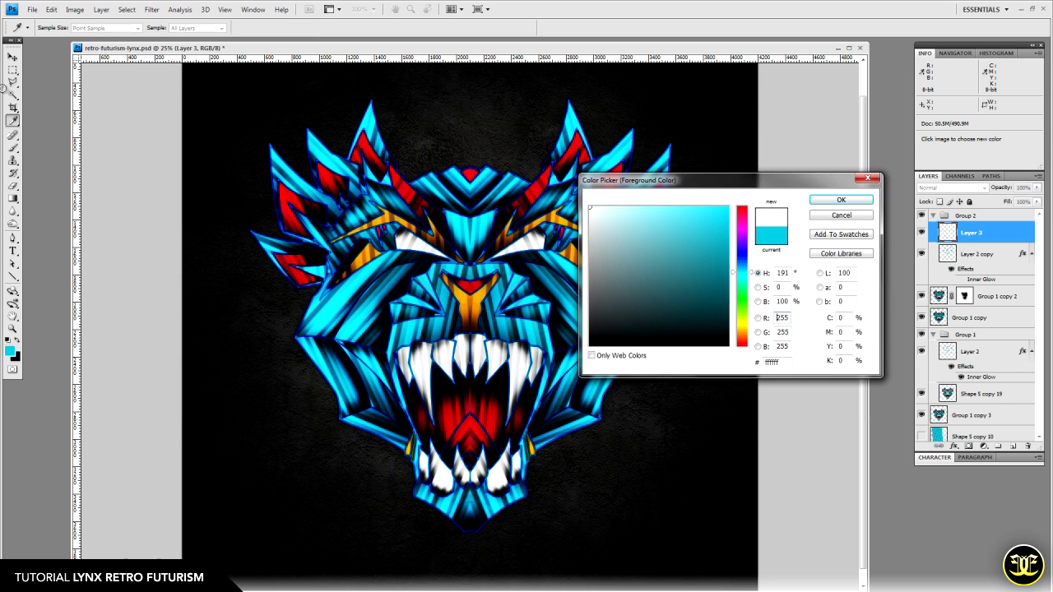
{"action": "key", "text": "Return"}
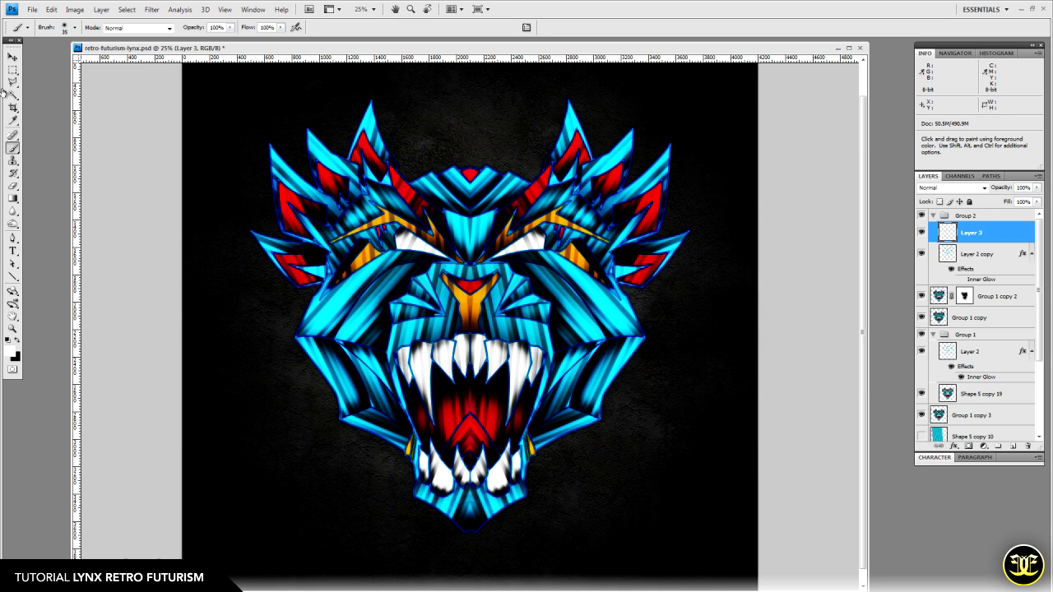
- Set Group 2's blend mode to Color Dodge and turn the Inner Glow of Layer 2 copy back on
{"action": "key", "text": "alt+bracketright"}
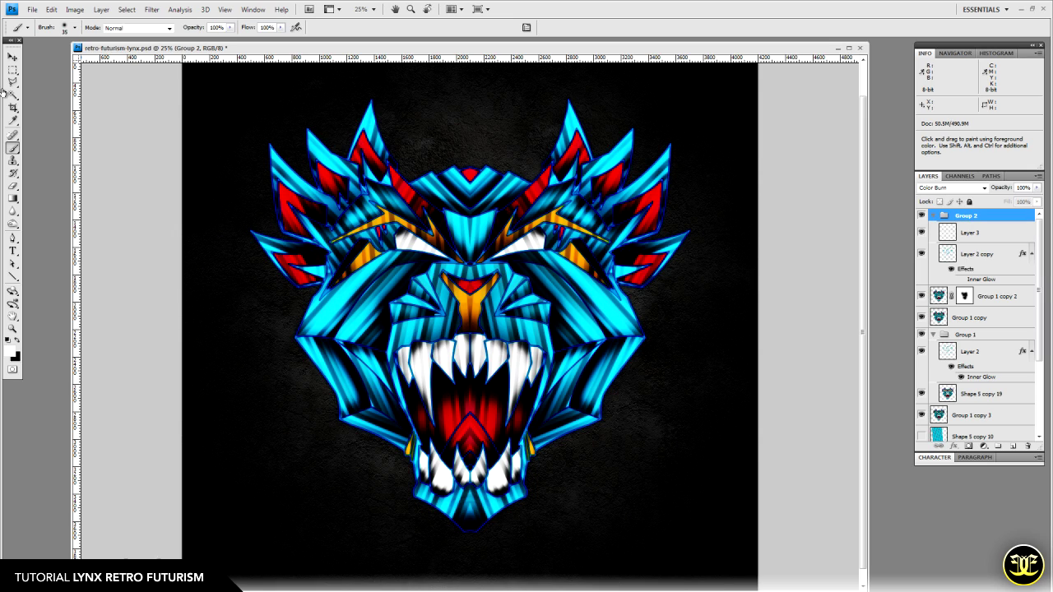
{"action": "left_click", "coordinate": [984, 189]}
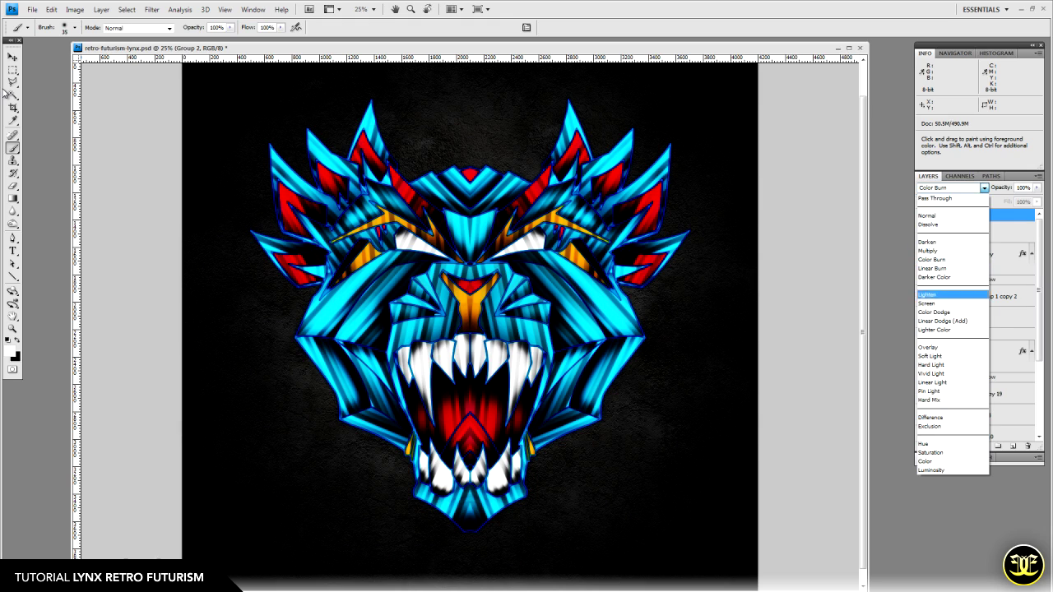
{"action": "key", "text": "Return"}
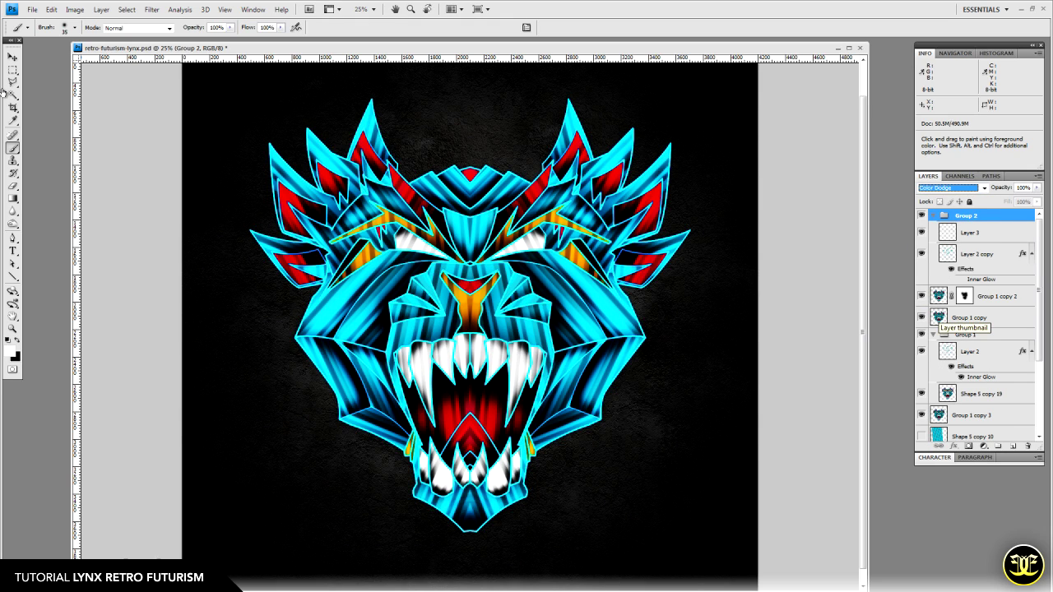
{"action": "left_click", "coordinate": [961, 280]}
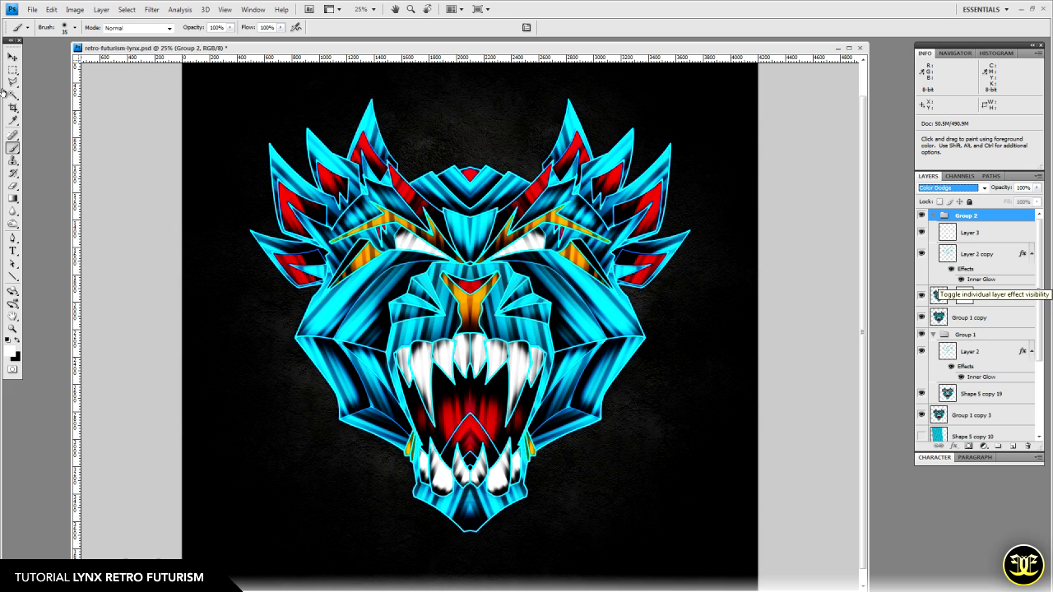
- Select Layer 3 in Group 2 and dab a white highlight with the 35 px soft brush on the left ear's outline
{"action": "left_click", "coordinate": [952, 232]}
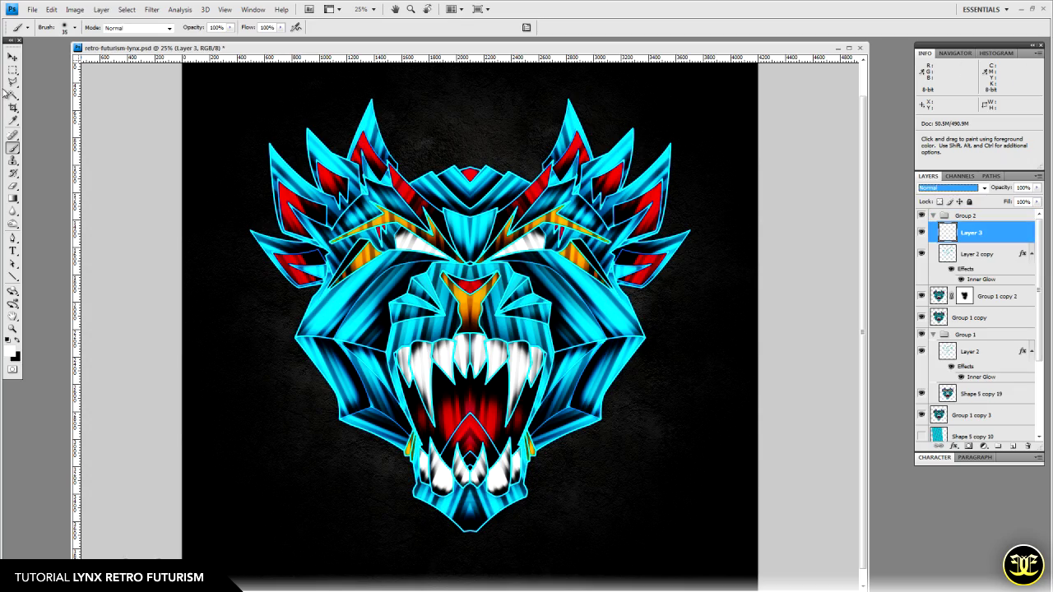
{"action": "left_click", "coordinate": [12, 328]}
{"action": "left_click", "coordinate": [538, 284]}
{"action": "left_click", "coordinate": [528, 280]}
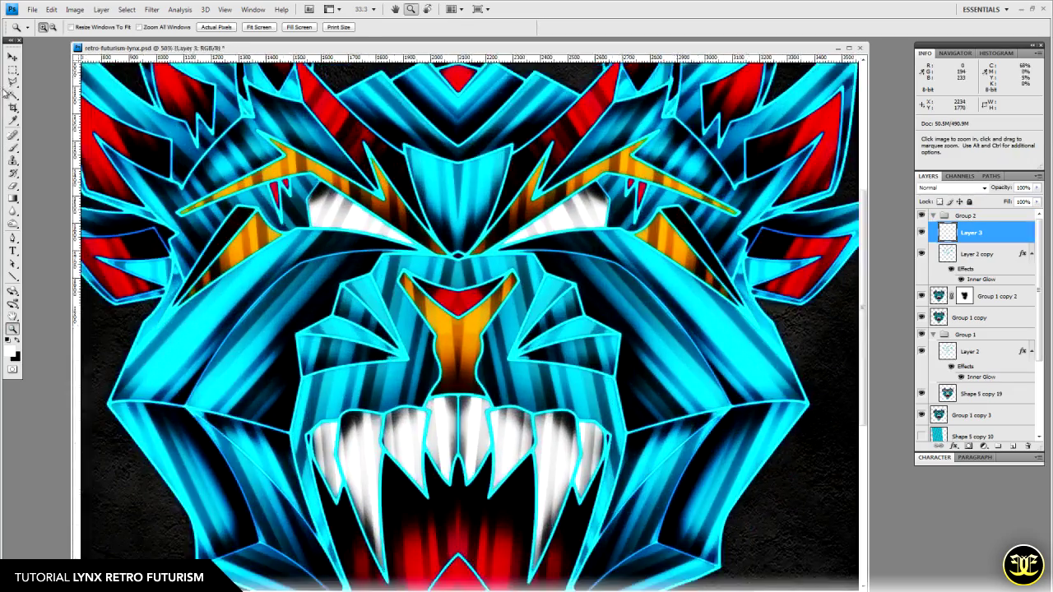
{"action": "left_click_drag", "start_coordinate": [108, 224], "coordinate": [210, 269]}
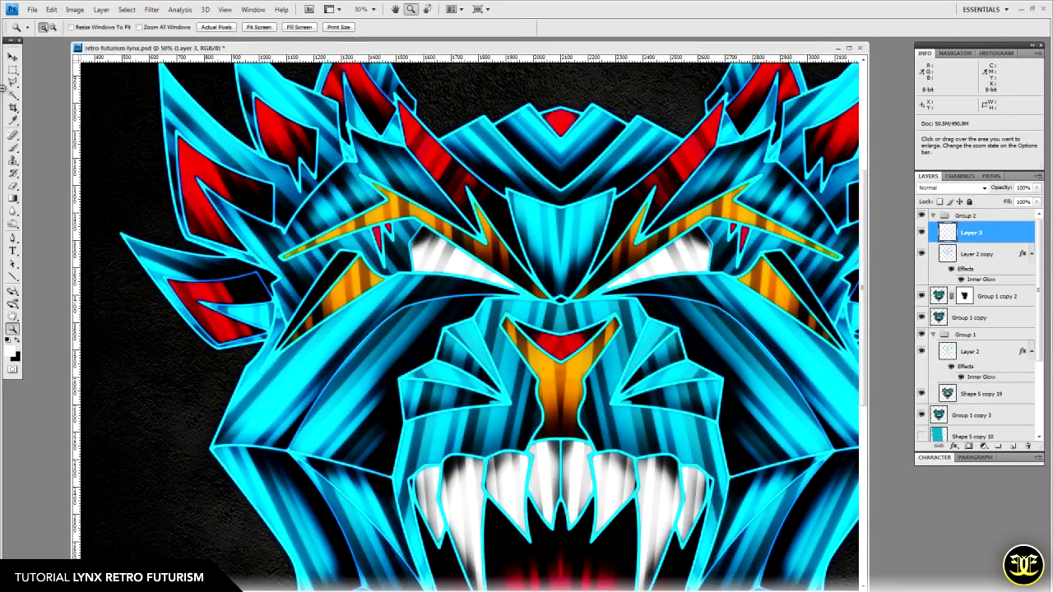
{"action": "key", "text": "b"}
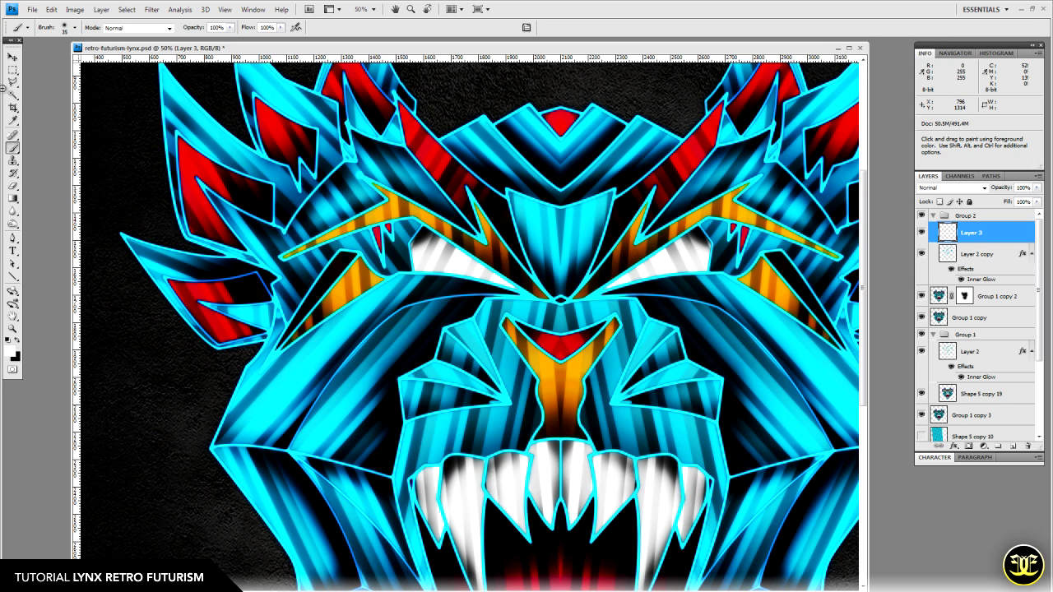
{"action": "left_click", "coordinate": [216, 207]}
- Enlarge the soft brush to 45 px and paint white highlights on the muzzle and left cheek outlines
{"action": "right_click", "coordinate": [575, 266]}
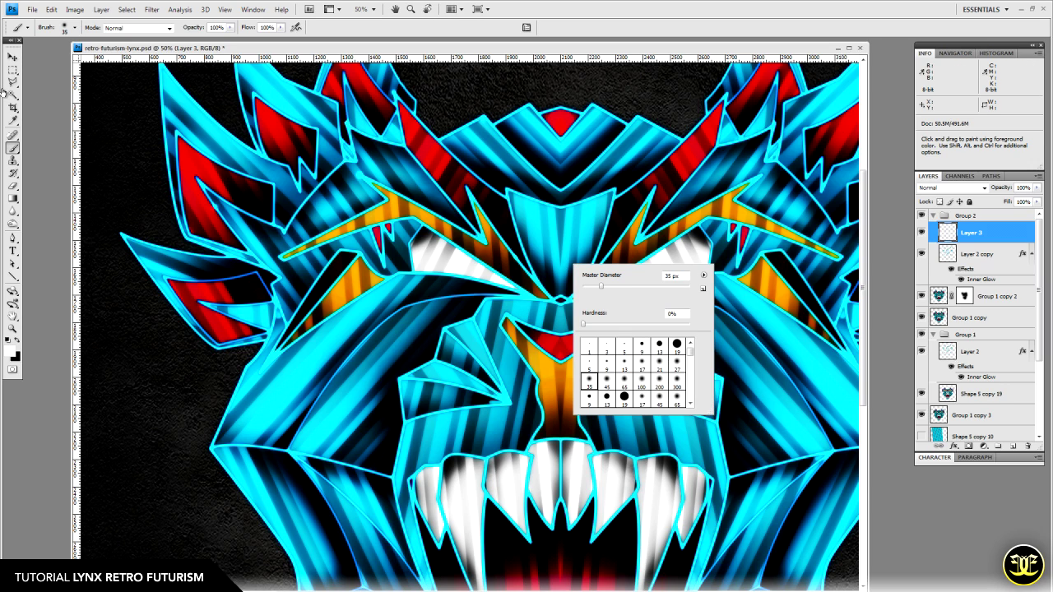
{"action": "key", "text": "bracketright"}
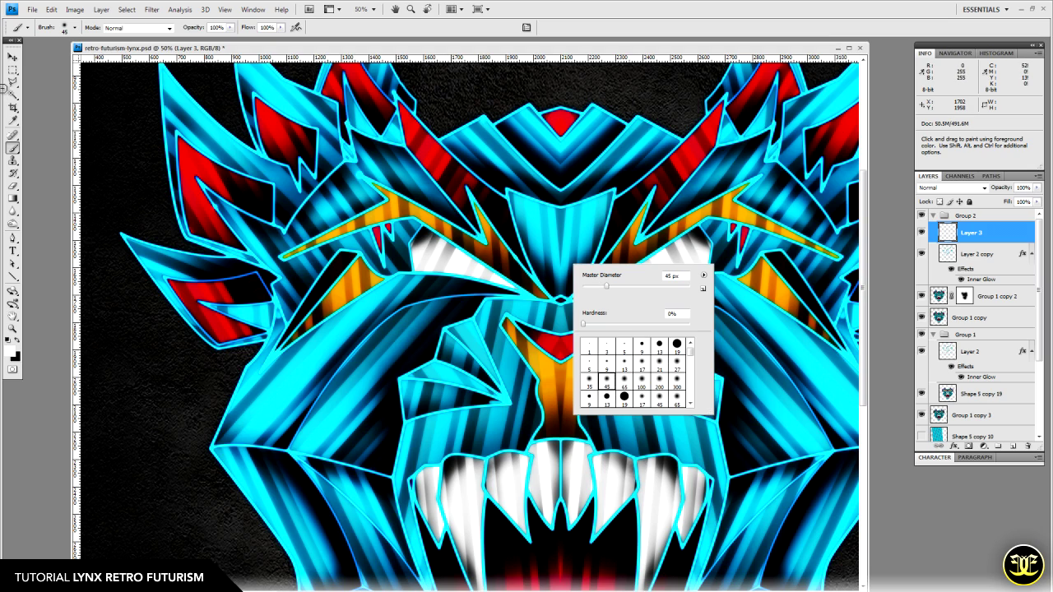
{"action": "left_click", "coordinate": [449, 362]}
{"action": "key", "text": "space"}
{"action": "left_click_drag", "start_coordinate": [562, 352], "coordinate": [545, 311]}
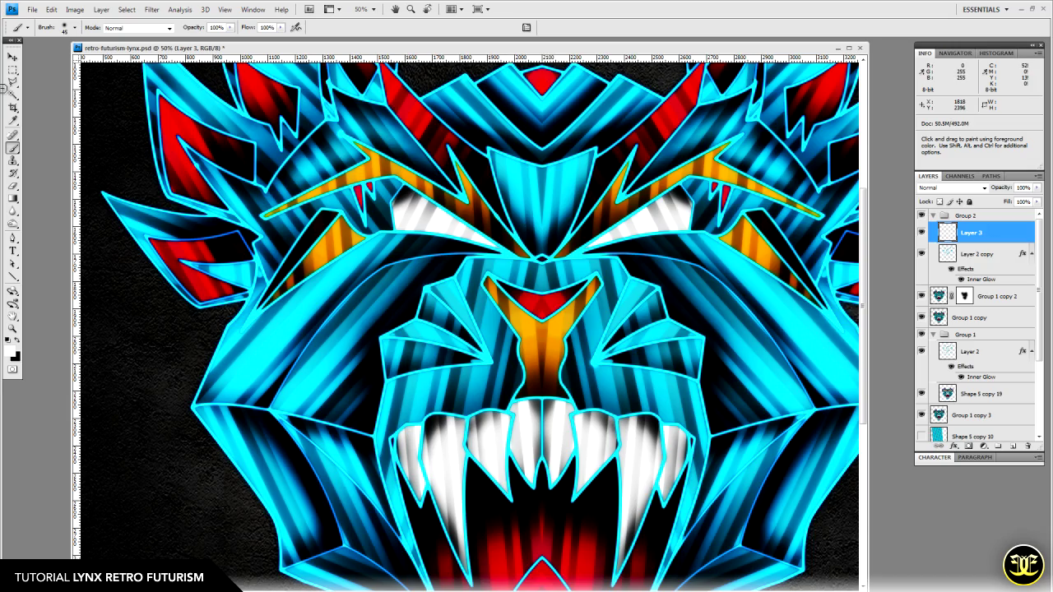
{"action": "left_click_drag", "start_coordinate": [280, 410], "coordinate": [331, 385]}
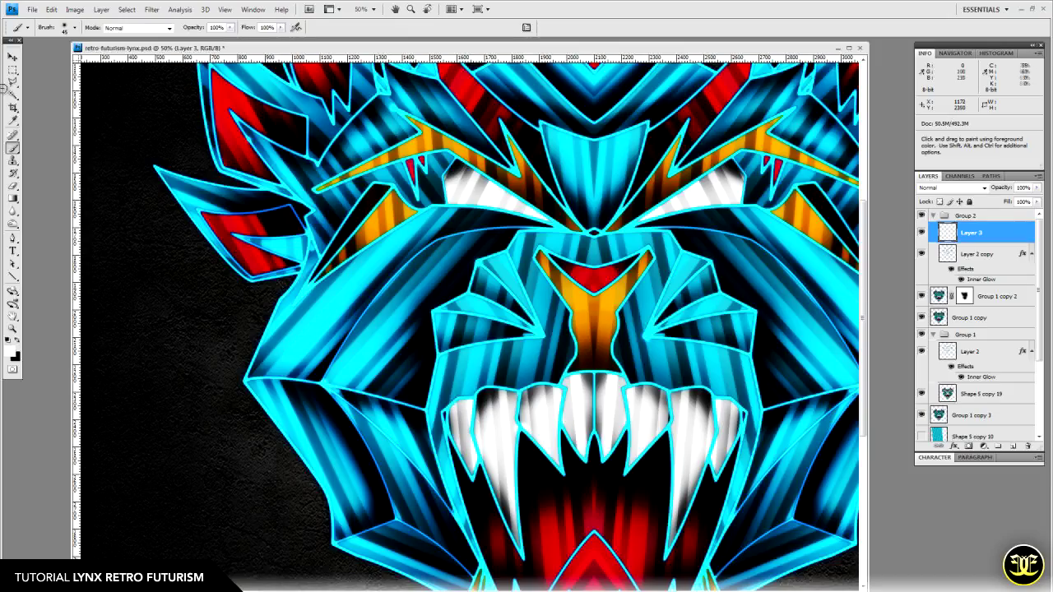
{"action": "left_click_drag", "start_coordinate": [437, 224], "coordinate": [408, 371]}
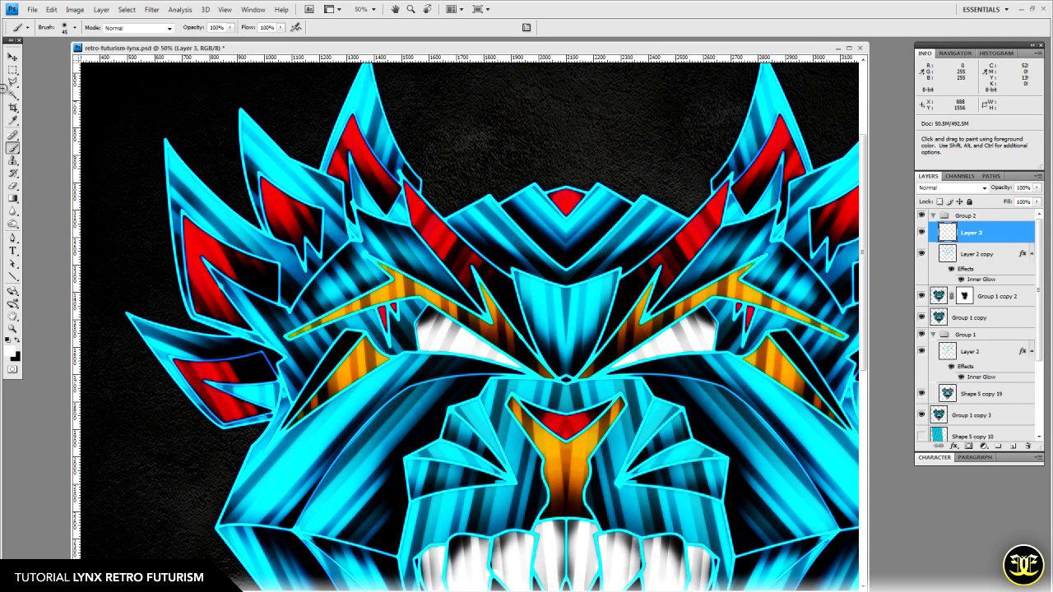
- Switch back to the 35 px soft brush and add white highlights along the brow and left cheek lines
{"action": "right_click", "coordinate": [347, 296]}
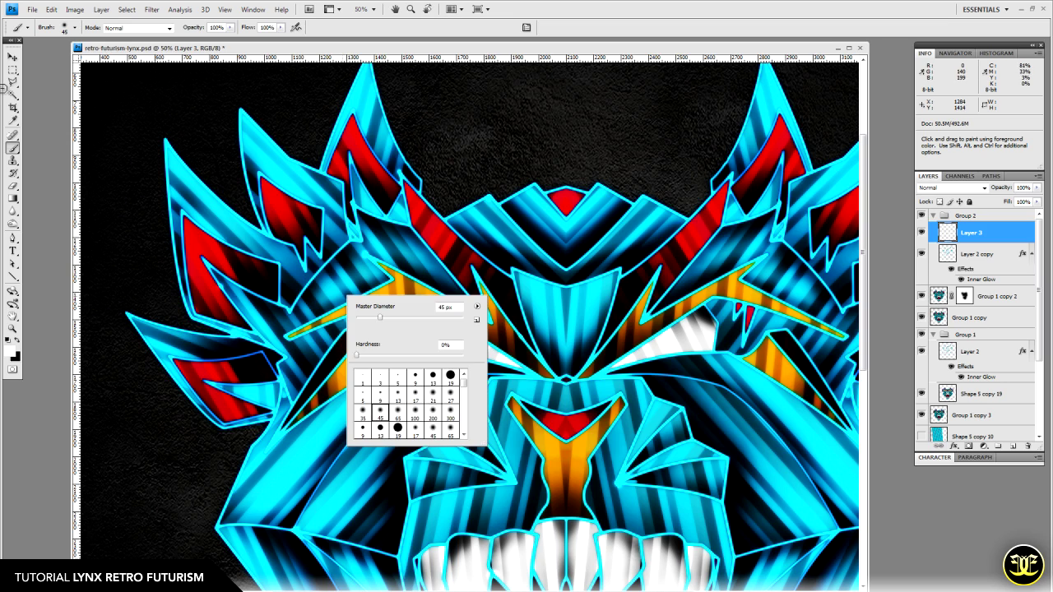
{"action": "left_click", "coordinate": [362, 411]}
{"action": "left_click", "coordinate": [492, 48]}
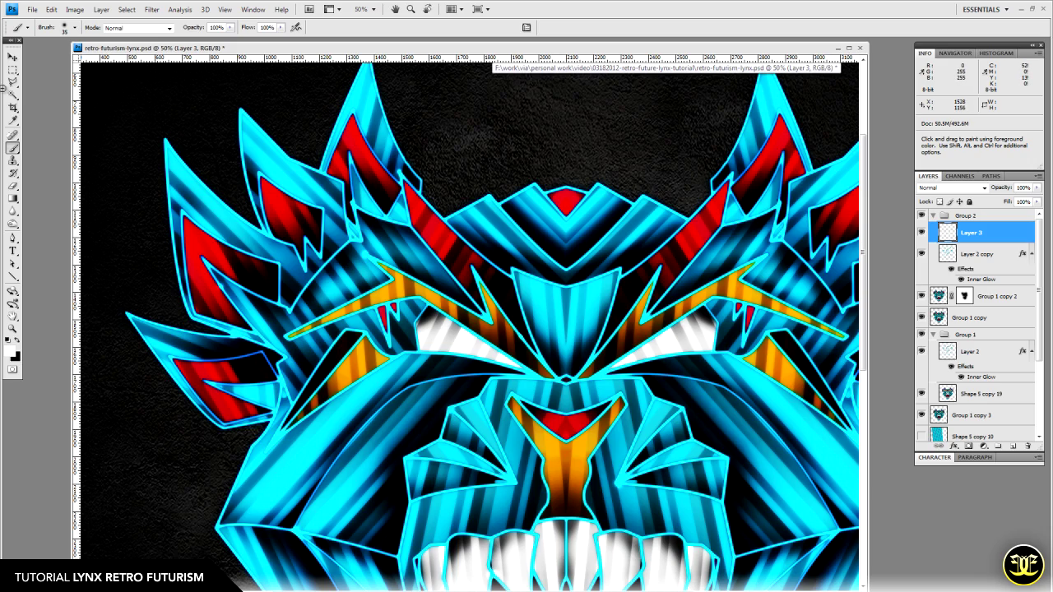
{"action": "left_click_drag", "start_coordinate": [404, 422], "coordinate": [393, 291]}
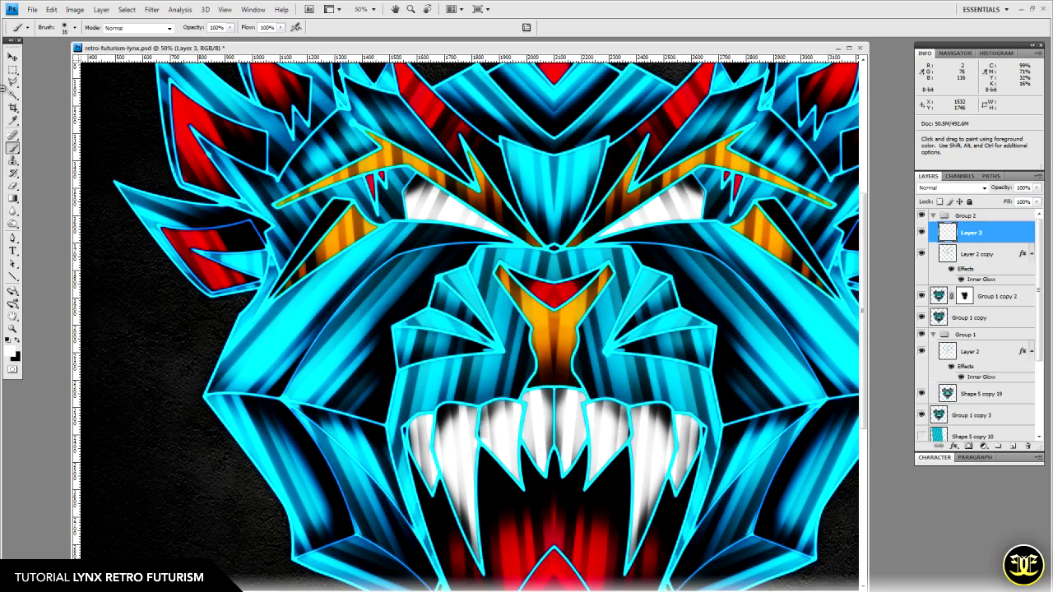
{"action": "left_click_drag", "start_coordinate": [292, 406], "coordinate": [343, 357]}
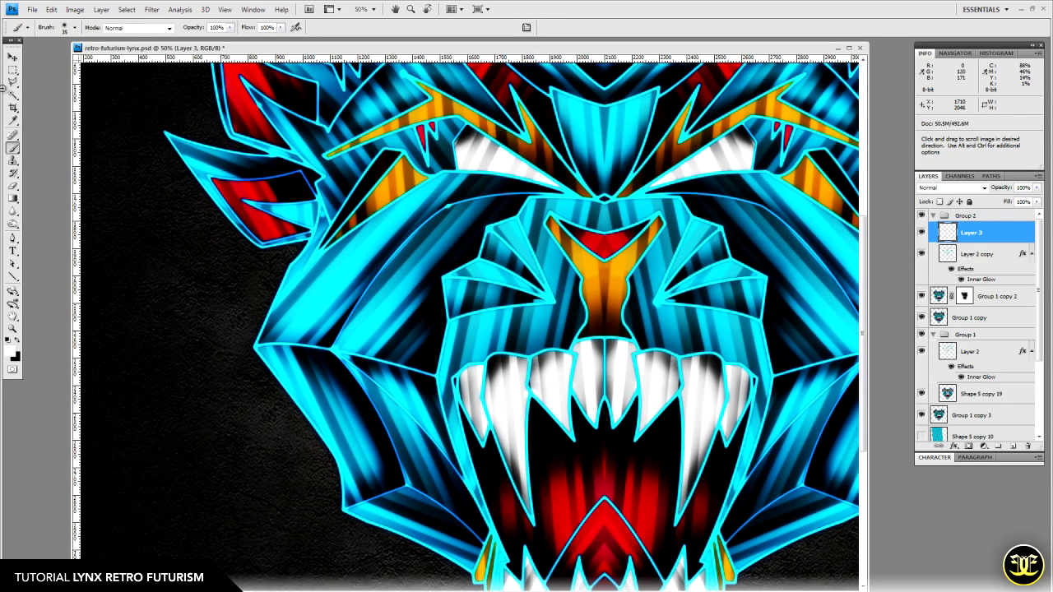
{"action": "left_click", "coordinate": [352, 316]}
{"action": "left_click_drag", "start_coordinate": [430, 367], "coordinate": [352, 323]}
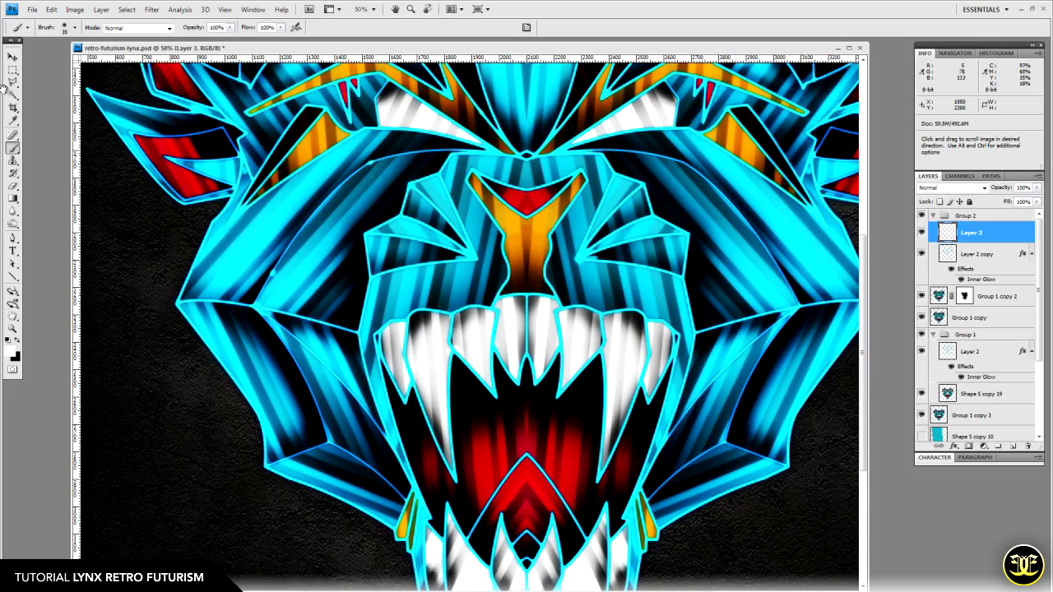
- Paint white highlights on the right half of the muzzle and on the mouth and jaw outlines
{"action": "left_click_drag", "start_coordinate": [688, 274], "coordinate": [646, 300]}
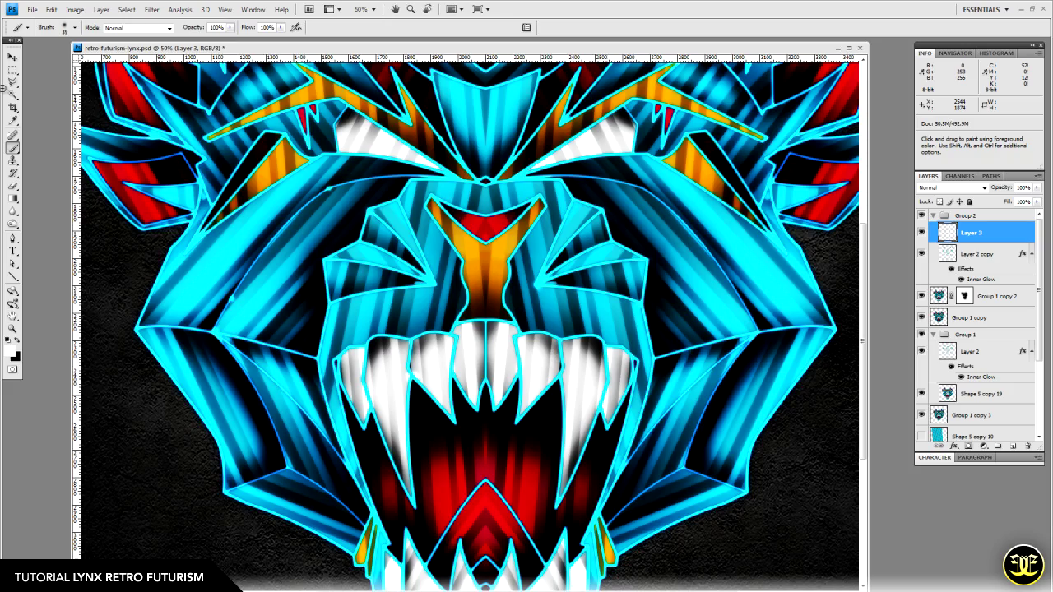
{"action": "left_click_drag", "start_coordinate": [606, 225], "coordinate": [588, 143]}
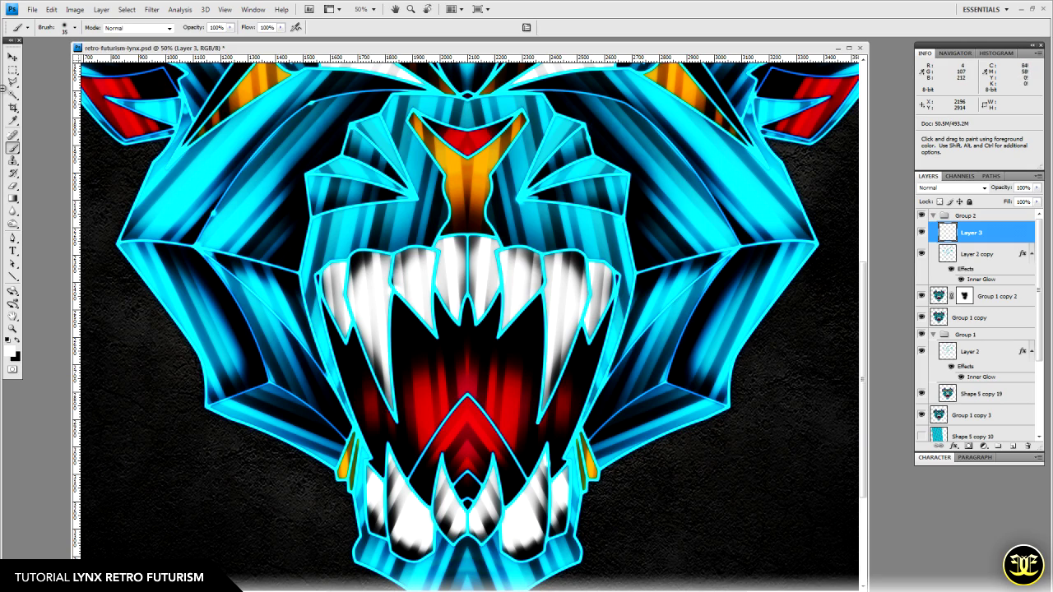
{"action": "left_click_drag", "start_coordinate": [476, 480], "coordinate": [492, 438]}
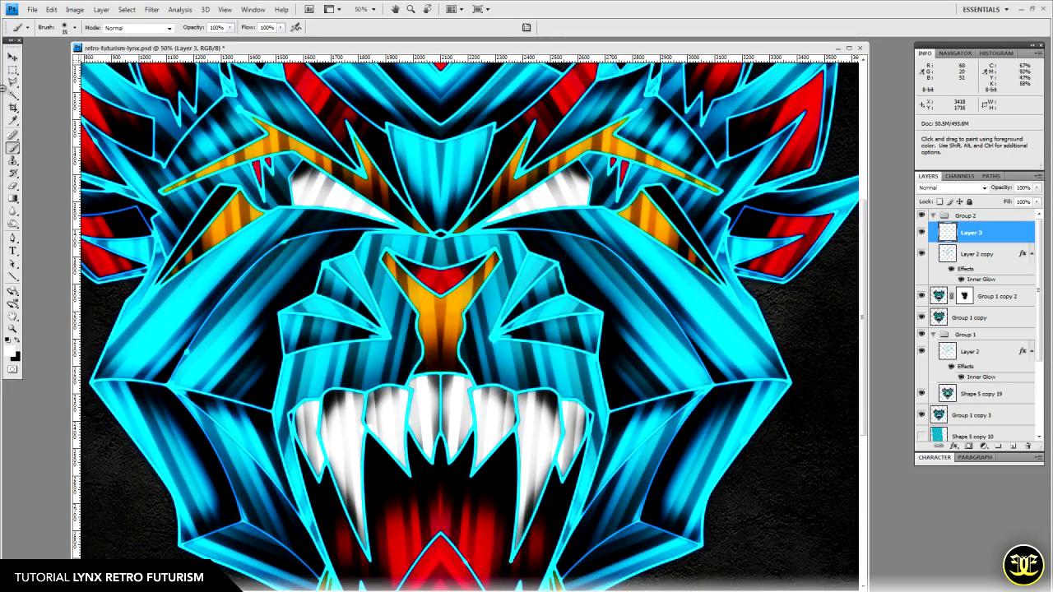
- Add white highlights to the outlines of the right ears, forehead and eye area
{"action": "key", "text": "space"}
{"action": "left_click_drag", "start_coordinate": [743, 233], "coordinate": [724, 374]}
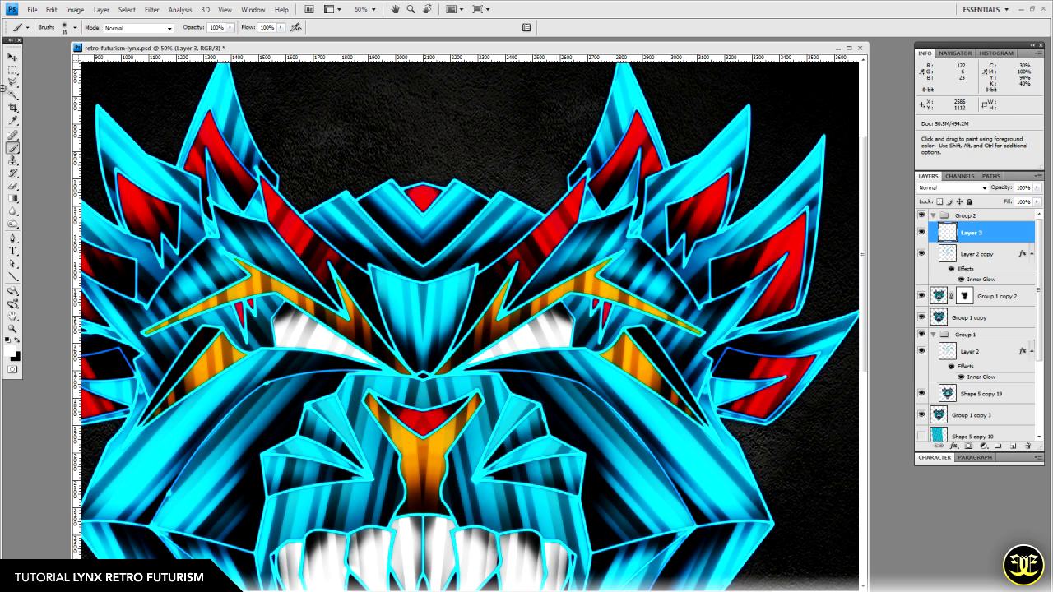
{"action": "left_click_drag", "start_coordinate": [493, 219], "coordinate": [524, 203]}
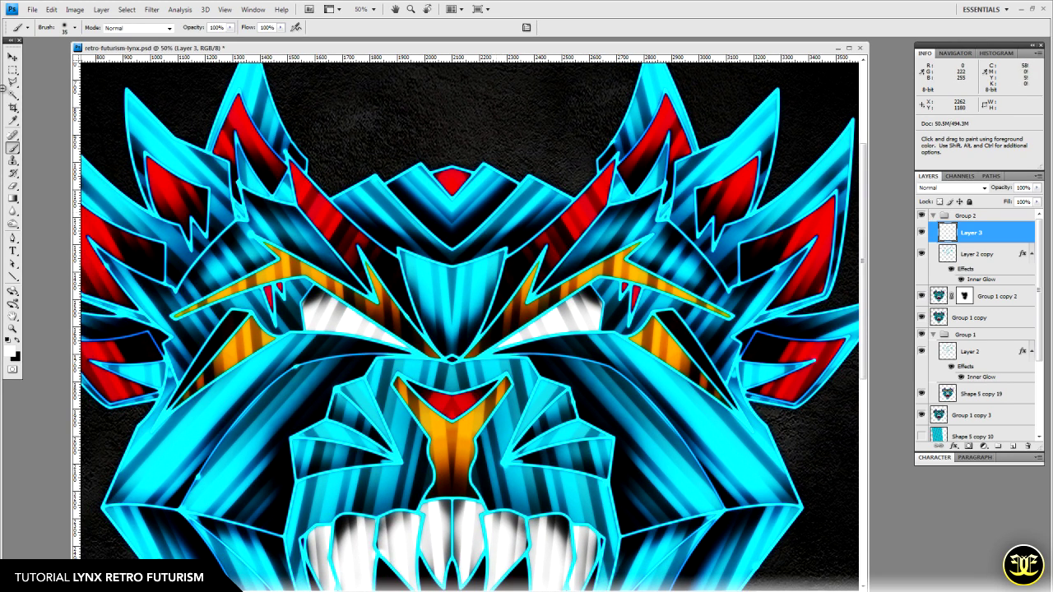
{"action": "left_click_drag", "start_coordinate": [494, 215], "coordinate": [535, 158]}
{"action": "left_click_drag", "start_coordinate": [519, 206], "coordinate": [409, 185]}
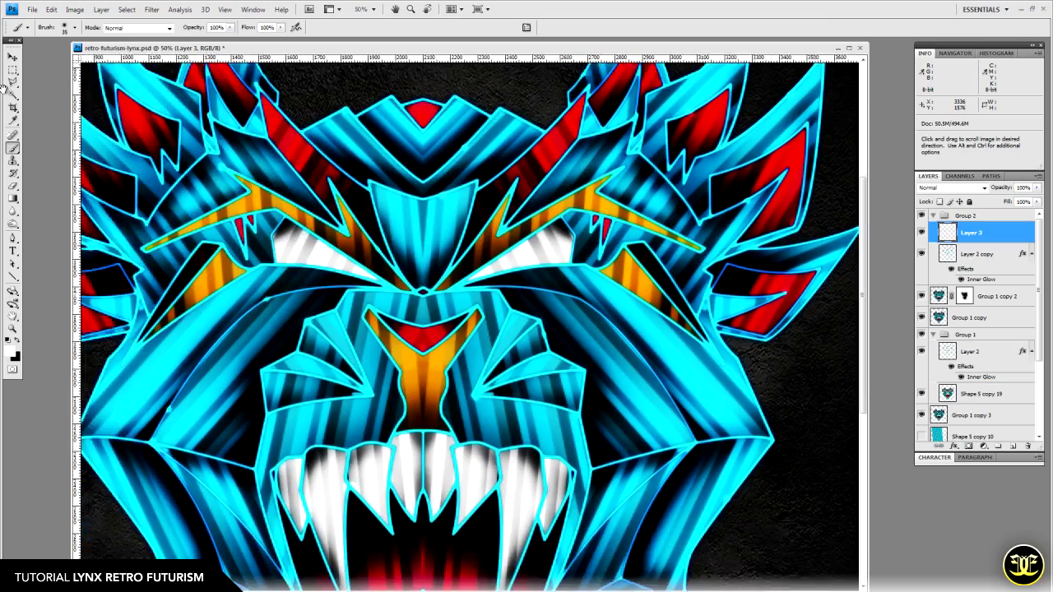
{"action": "mouse_move", "coordinate": [329, 247]}
{"action": "left_mouse_down"}
{"action": "mouse_move", "coordinate": [337, 239]}
{"action": "mouse_move", "coordinate": [526, 278]}
{"action": "mouse_move", "coordinate": [504, 276]}
{"action": "left_mouse_up"}
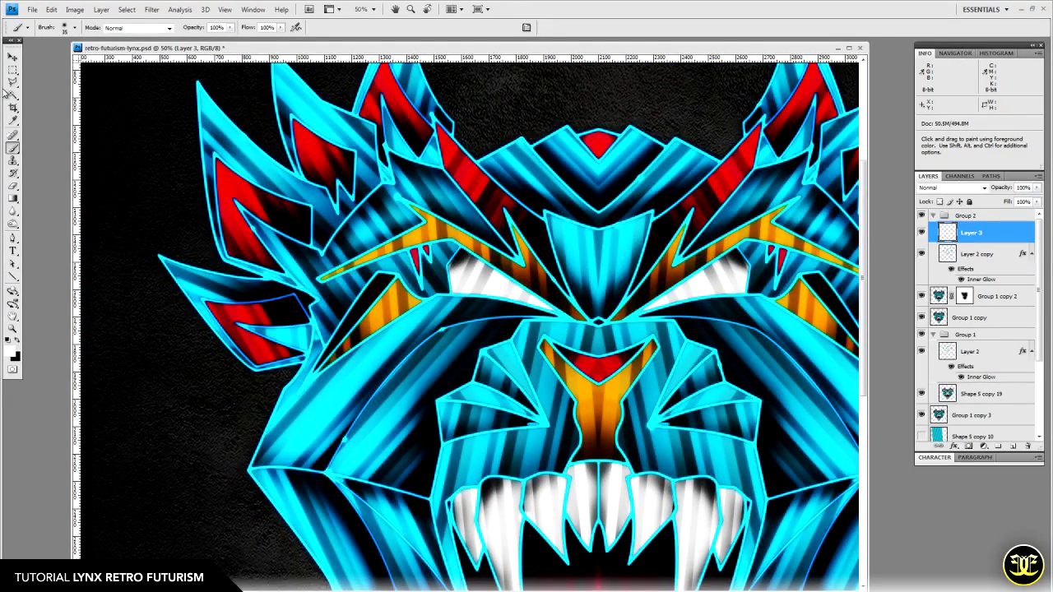
- Set the soft brush to 27 px, dab smaller white highlights on the head's outlines and save the document
{"action": "key", "text": "z"}
{"action": "key", "text": "ctrl+minus"}
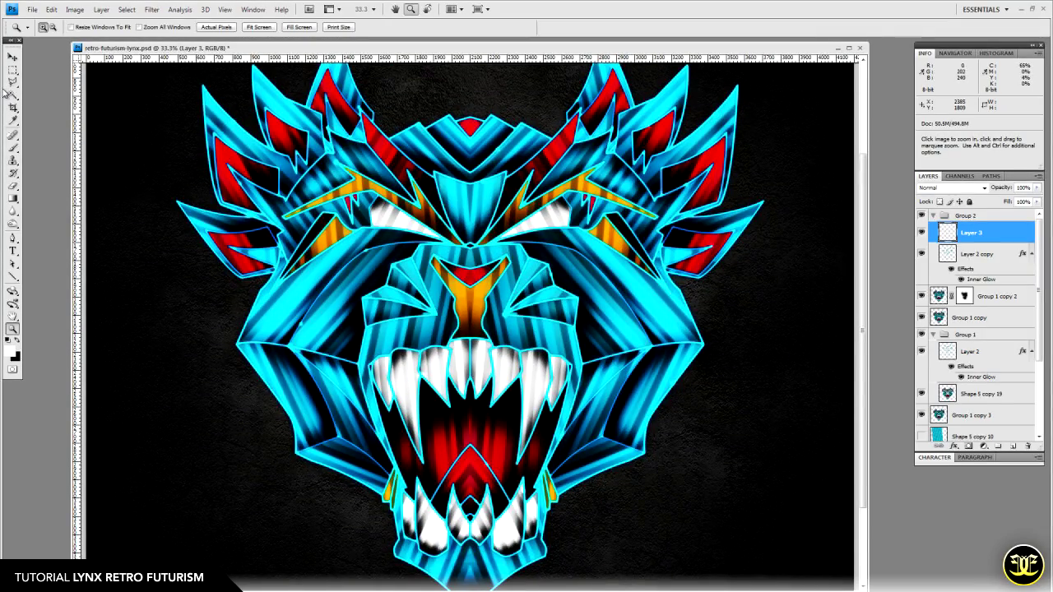
{"action": "left_click", "coordinate": [12, 148]}
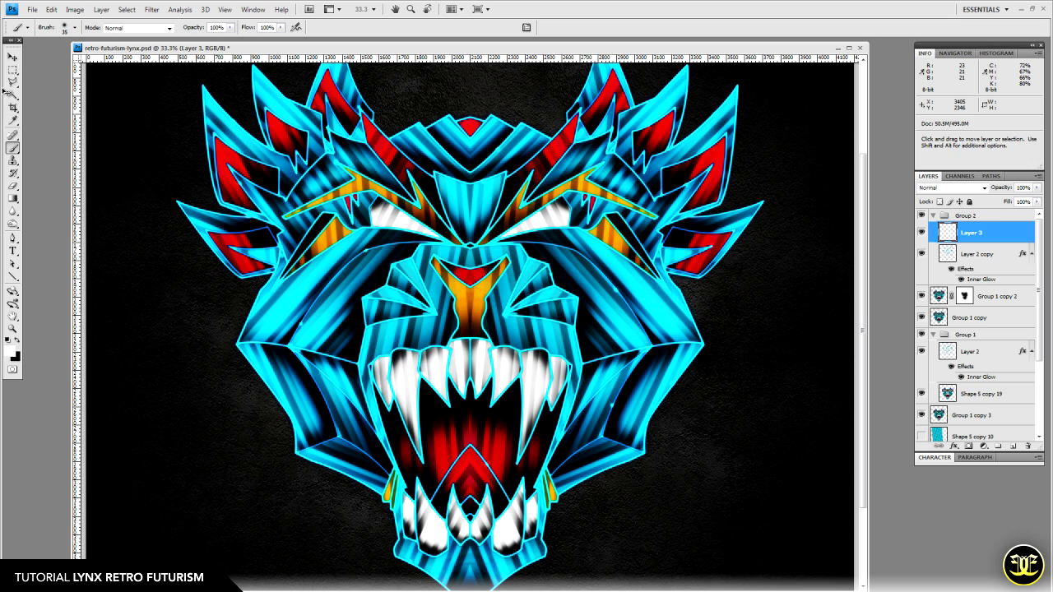
{"action": "right_click", "coordinate": [611, 385]}
{"action": "left_click", "coordinate": [713, 481]}
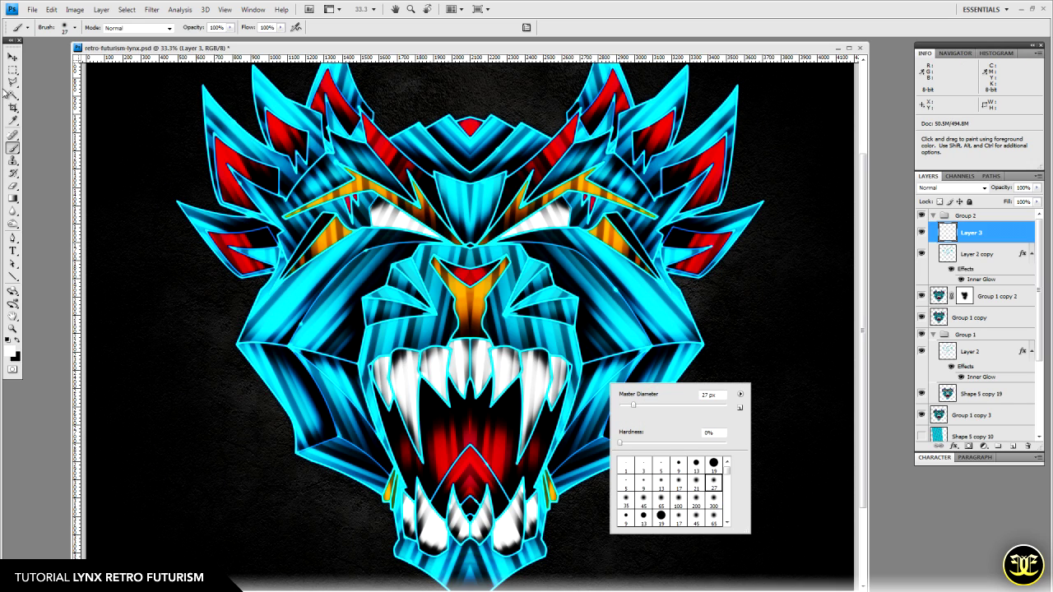
{"action": "key", "text": "Return"}
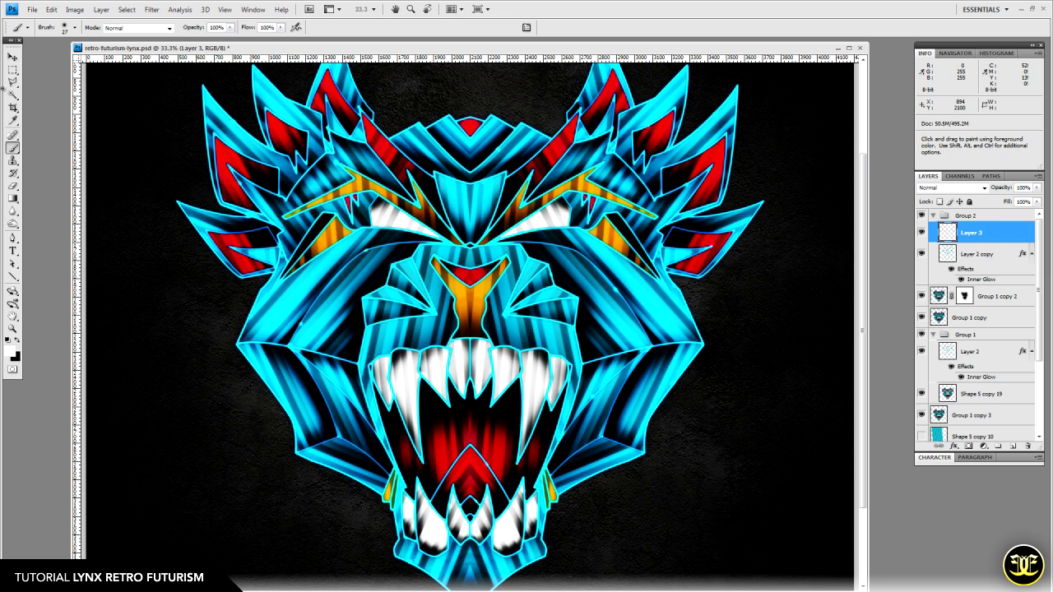
{"action": "mouse_move", "coordinate": [503, 401]}
{"action": "left_mouse_down"}
{"action": "mouse_move", "coordinate": [502, 424]}
{"action": "mouse_move", "coordinate": [502, 397]}
{"action": "left_mouse_up"}
{"action": "key", "text": "ctrl"}
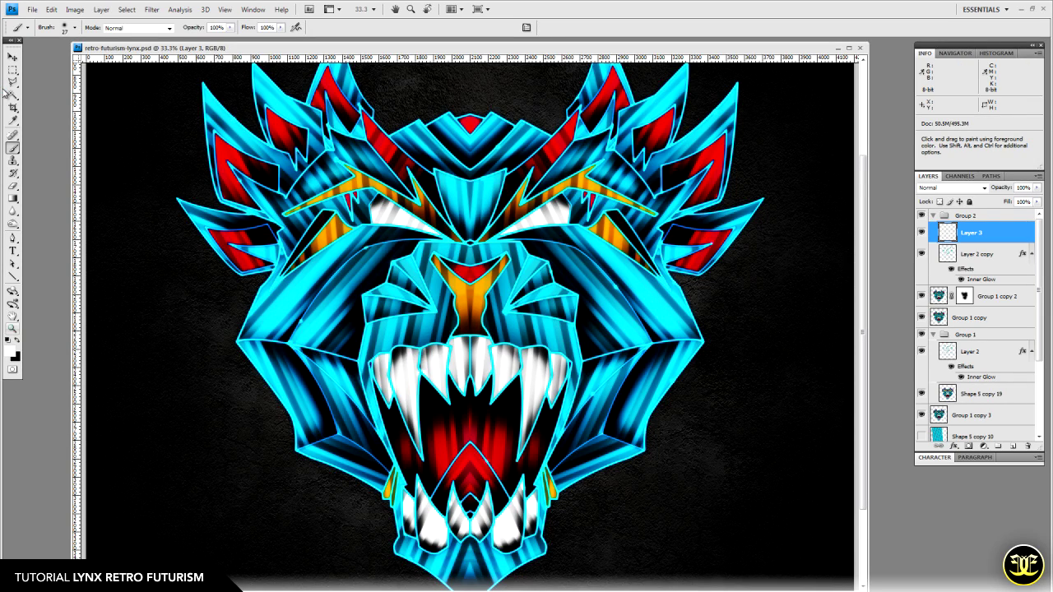
- View the whole lynx head, activate the Move tool and collapse Group 2 and Group 1
{"action": "left_click", "coordinate": [12, 329]}
{"action": "left_click", "coordinate": [473, 315], "text": "alt"}
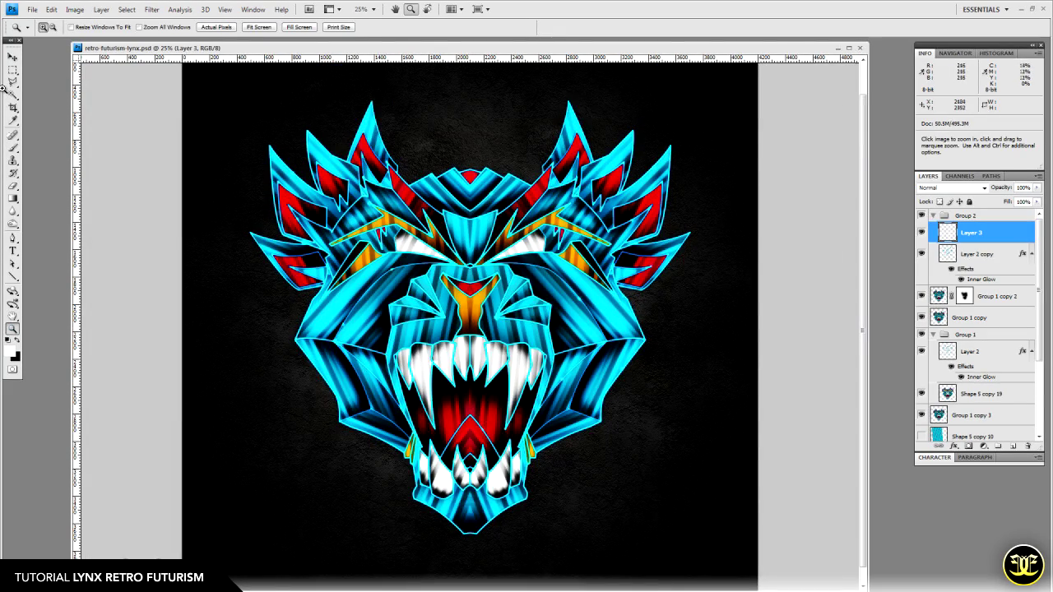
{"action": "key", "text": "v"}
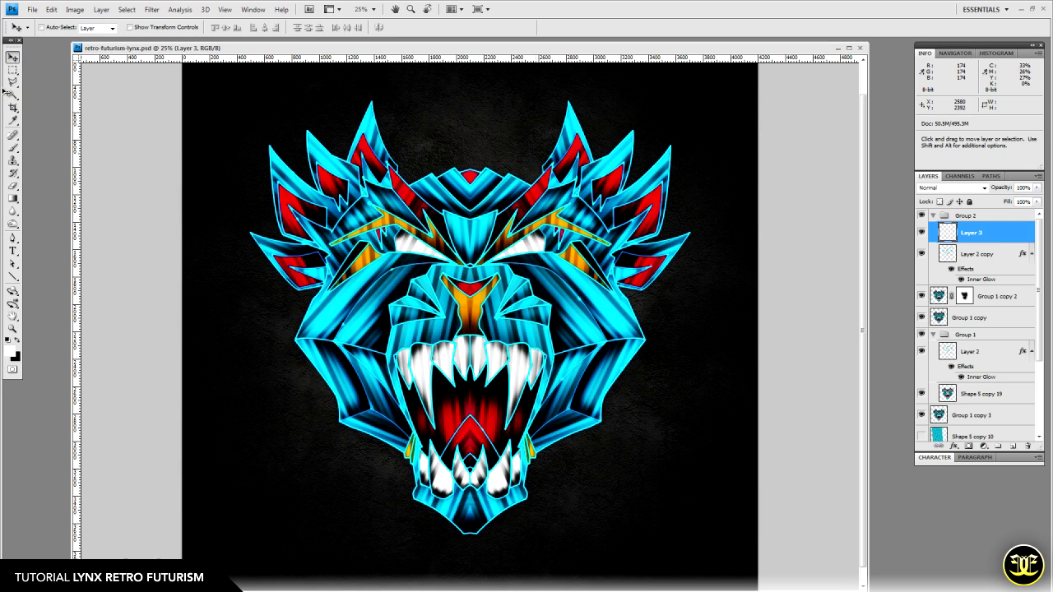
{"action": "key", "text": "space"}
{"action": "mouse_move", "coordinate": [535, 338]}
{"action": "left_mouse_down"}
{"action": "mouse_move", "coordinate": [535, 365]}
{"action": "mouse_move", "coordinate": [534, 338]}
{"action": "left_mouse_up"}
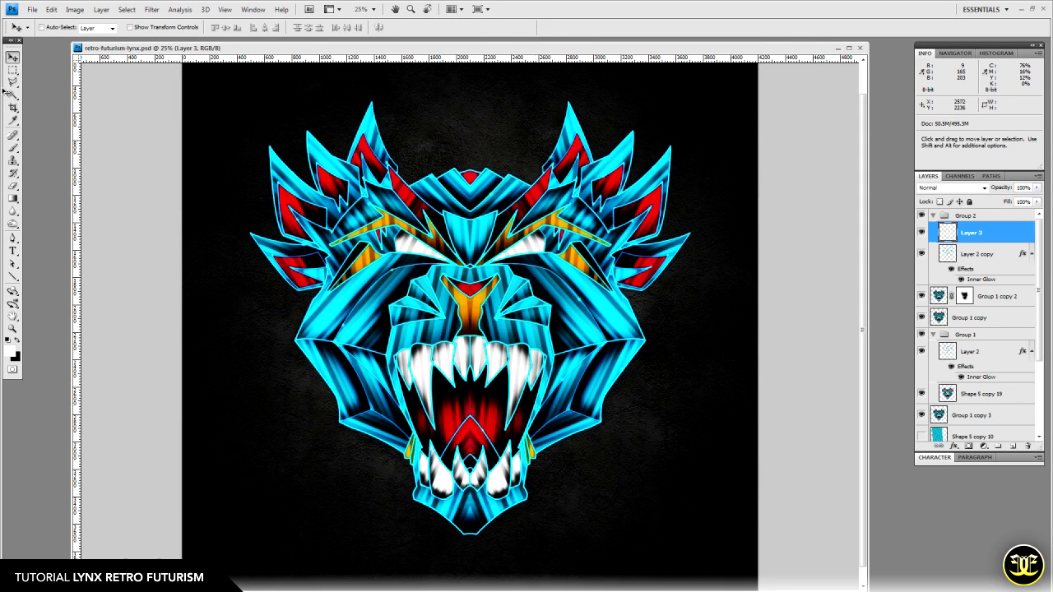
{"action": "left_click", "coordinate": [933, 216]}
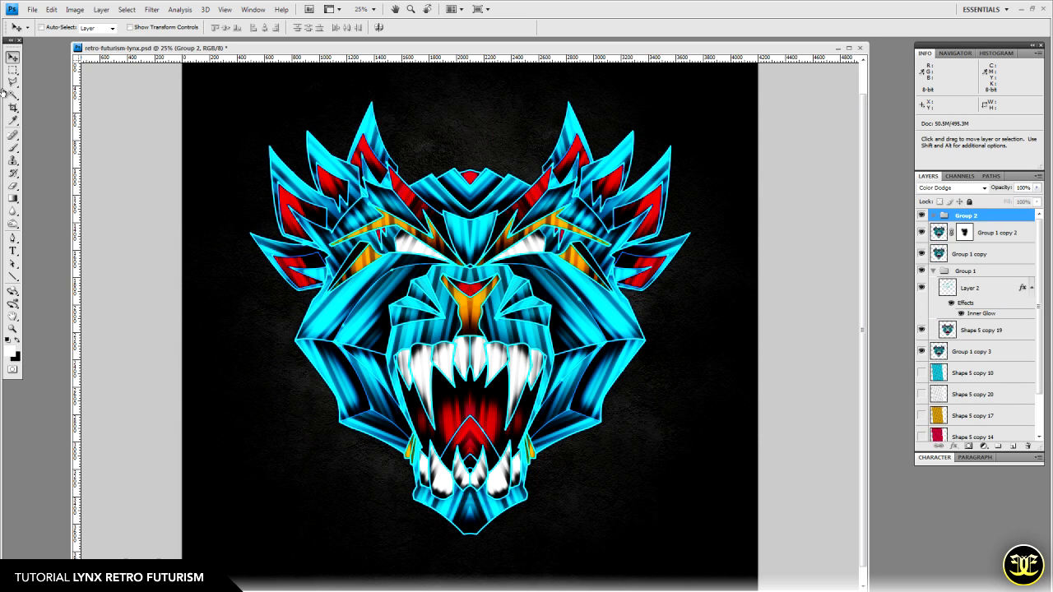
{"action": "left_click", "coordinate": [933, 271]}
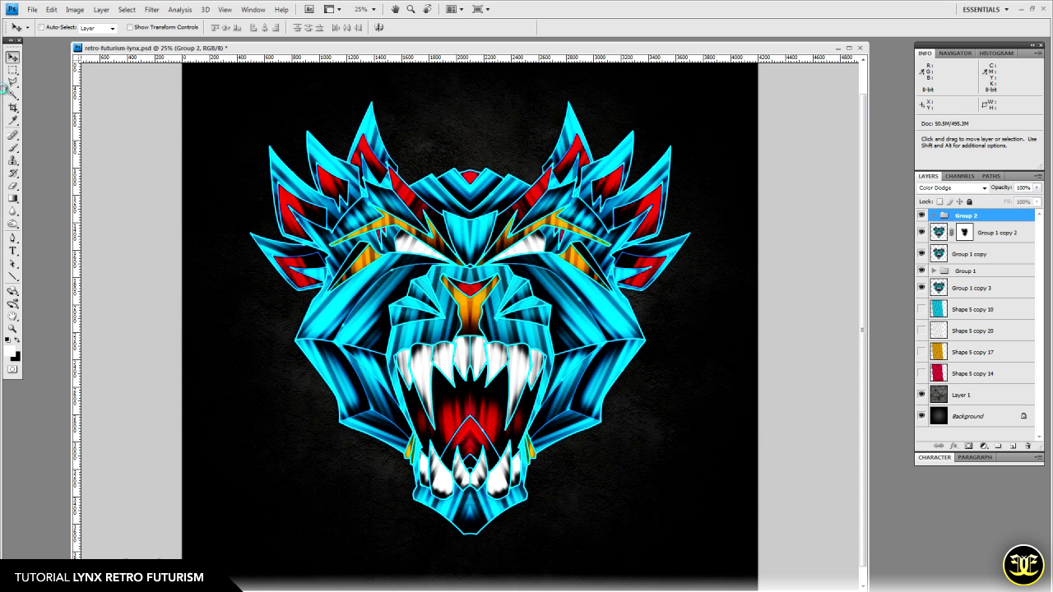
{"action": "key", "text": "ctrl+o"}
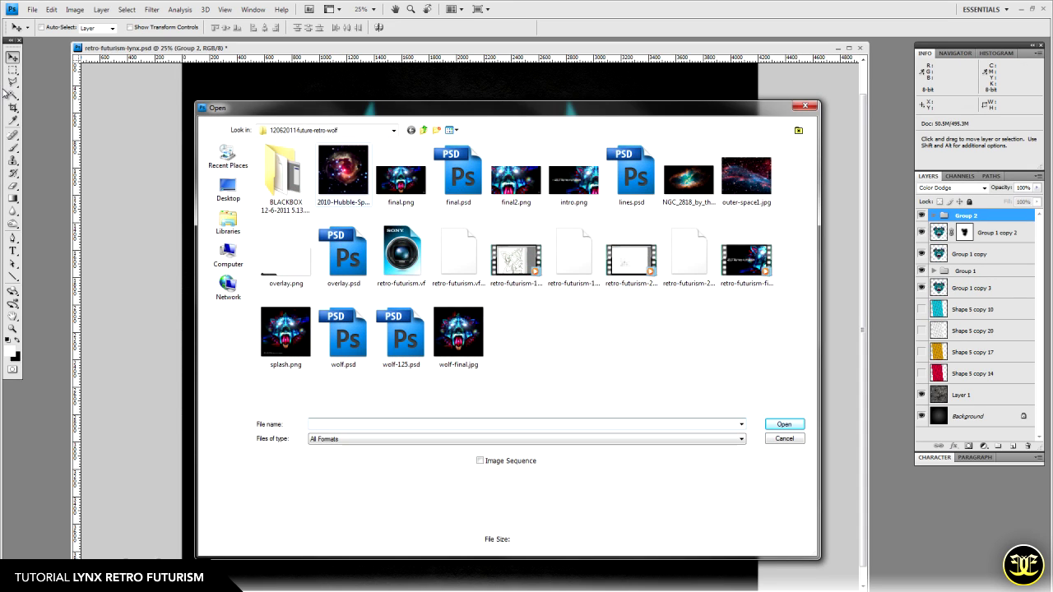
{"action": "left_click", "coordinate": [394, 131]}
{"action": "key", "text": "Up"}
{"action": "key", "text": "Up"}
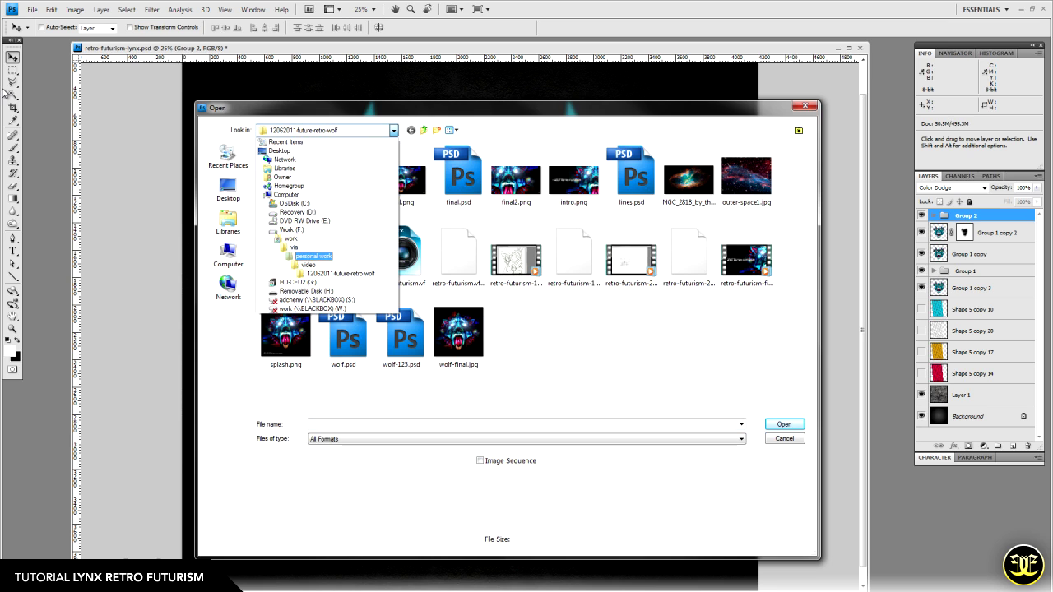
{"action": "key", "text": "Down"}
{"action": "key", "text": "Return"}
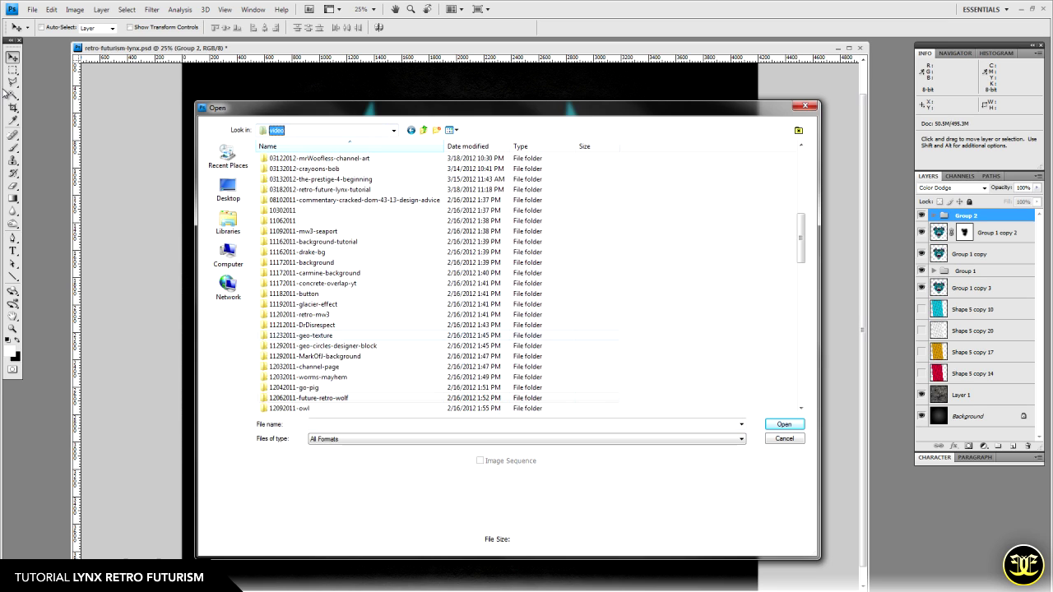
{"action": "scroll", "coordinate": [8, 95], "scroll_direction": "down", "scroll_amount": 3}
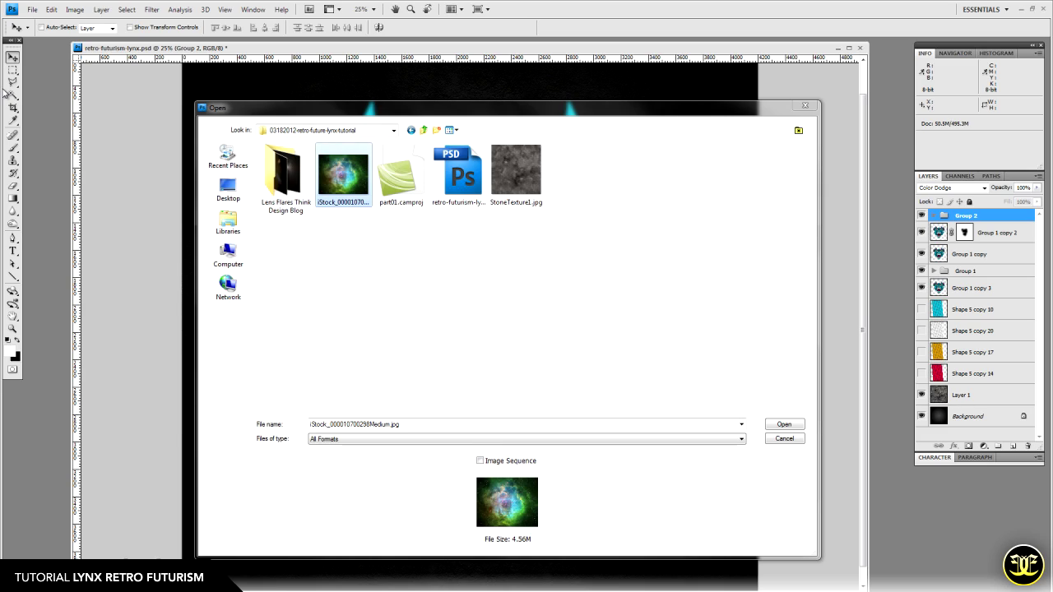
{"action": "key", "text": "Return"}
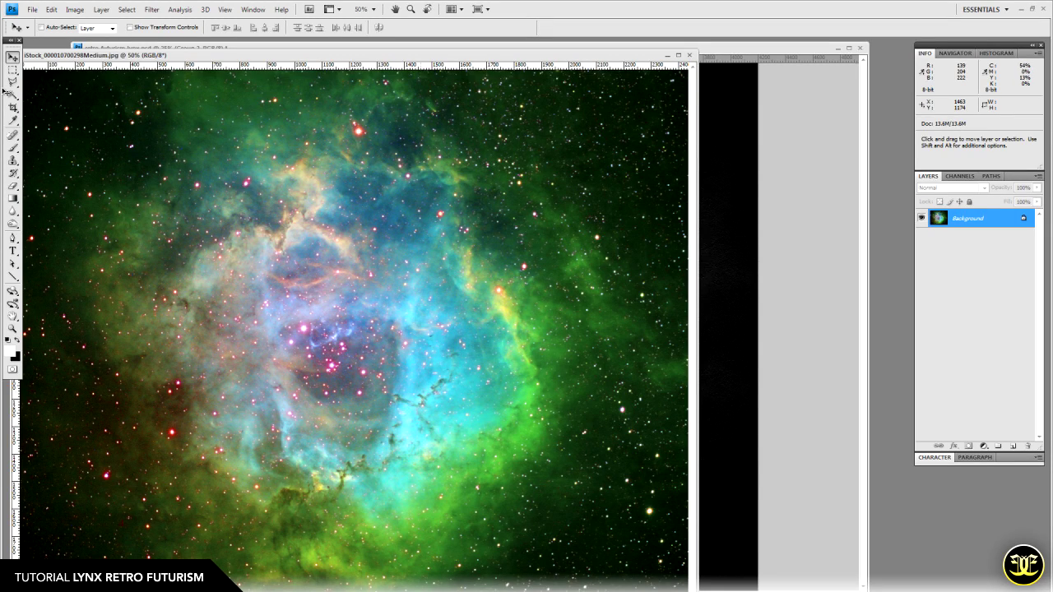
- Copy the nebula image into retro-futurism-lynx.psd as the top layer and centre it over the lynx head
{"action": "left_click_drag", "start_coordinate": [419, 391], "coordinate": [715, 375]}
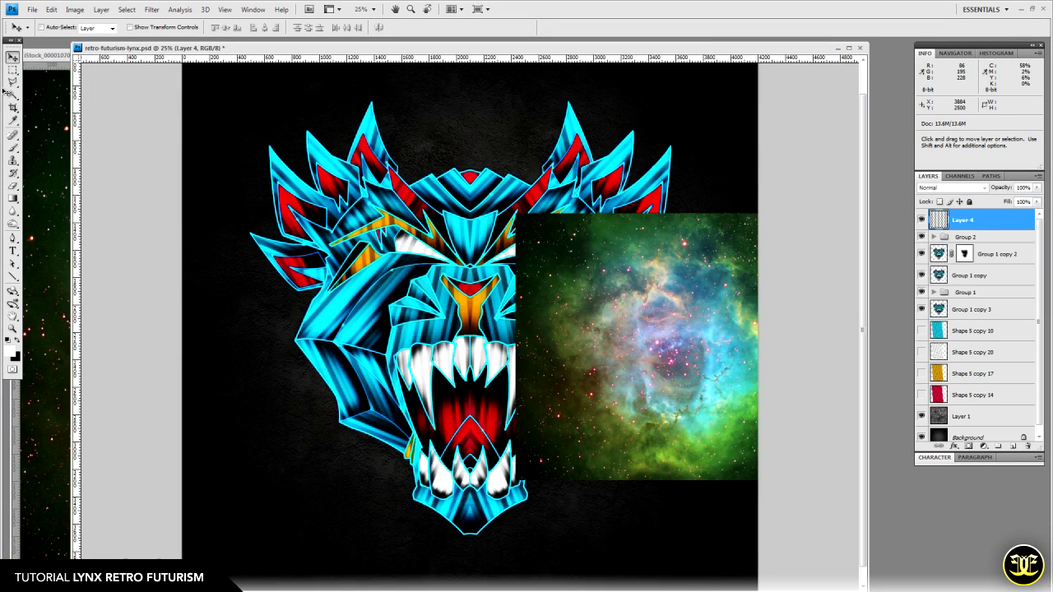
{"action": "key", "text": "z"}
{"action": "key", "text": "ctrl+minus"}
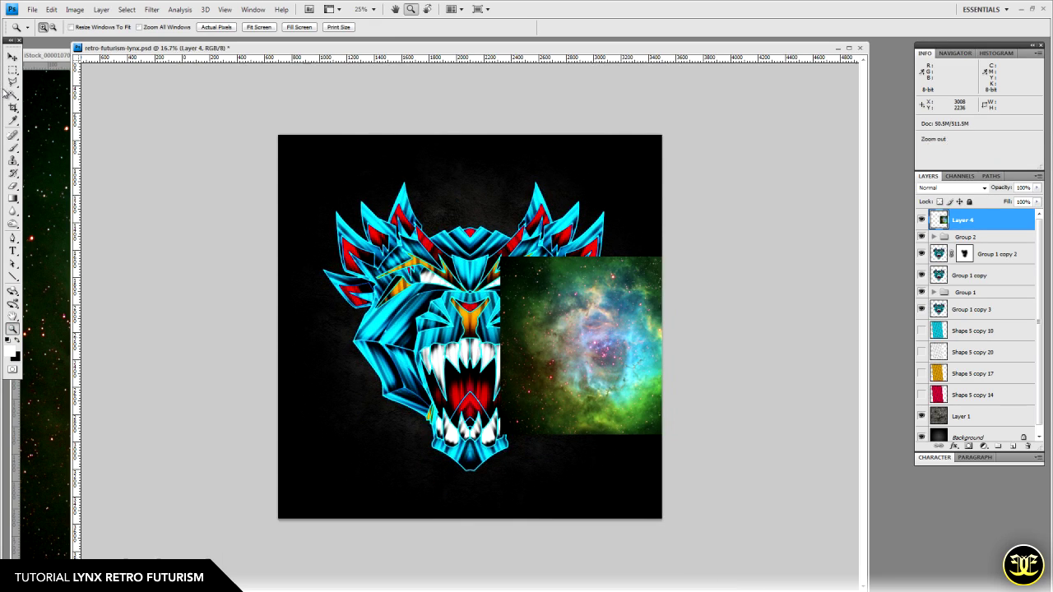
{"action": "key", "text": "v"}
{"action": "left_click_drag", "start_coordinate": [627, 347], "coordinate": [485, 342]}
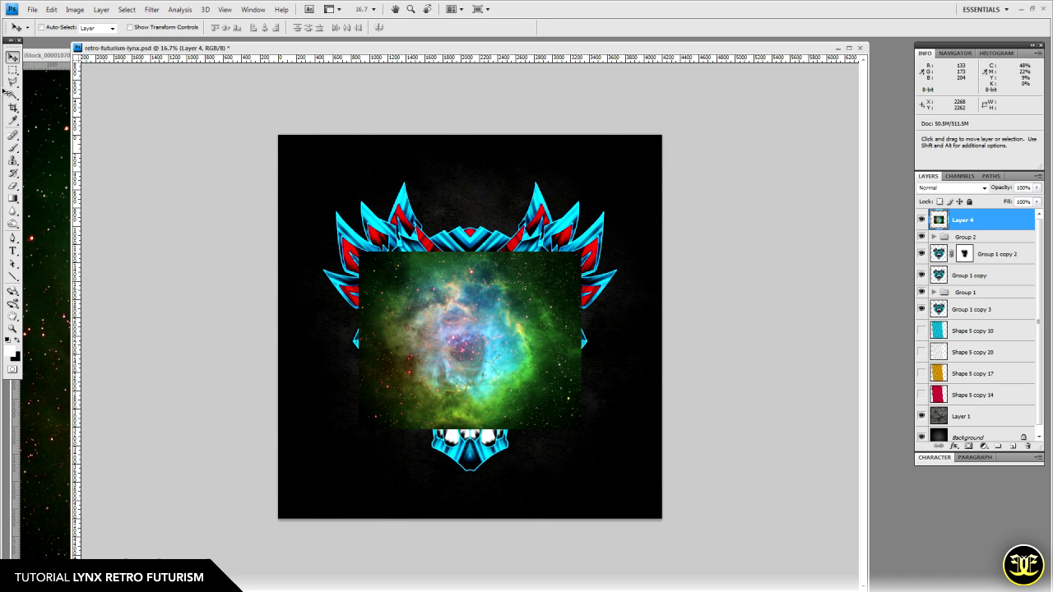
- Enlarge the nebula layer with Free Transform until it covers the whole canvas
{"action": "key", "text": "ctrl+t"}
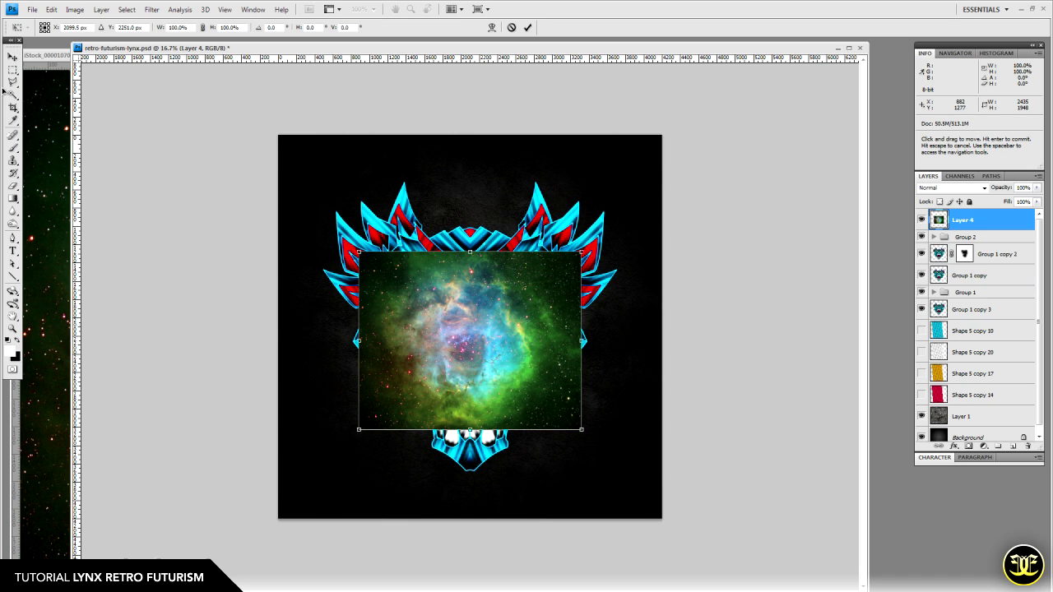
{"action": "left_click_drag", "start_coordinate": [359, 252], "coordinate": [254, 168]}
{"action": "left_click_drag", "start_coordinate": [685, 513], "coordinate": [713, 535]}
{"action": "left_click_drag", "start_coordinate": [576, 395], "coordinate": [576, 384]}
{"action": "key", "text": "Return"}
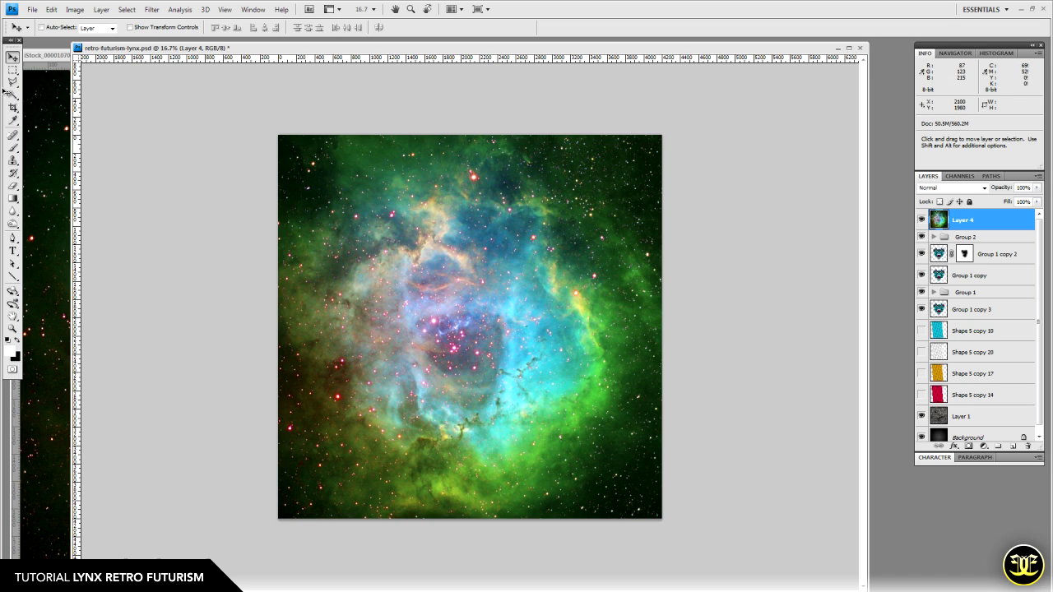
- Compare the artwork with and without Layer 4, set its blend mode to Overlay and minimize the nebula image window
{"action": "left_click", "coordinate": [921, 219]}
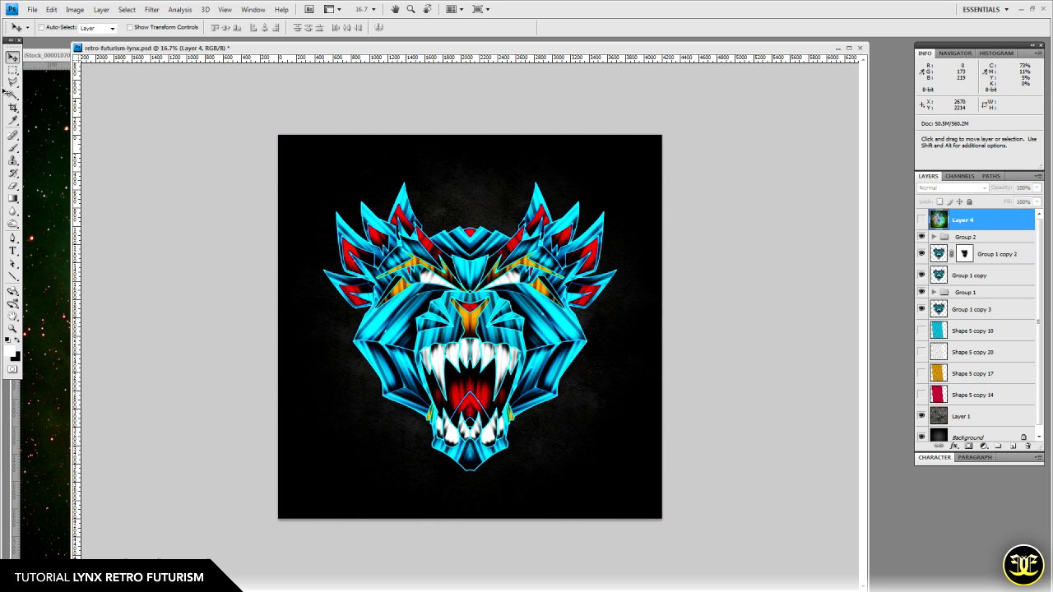
{"action": "left_click", "coordinate": [921, 220]}
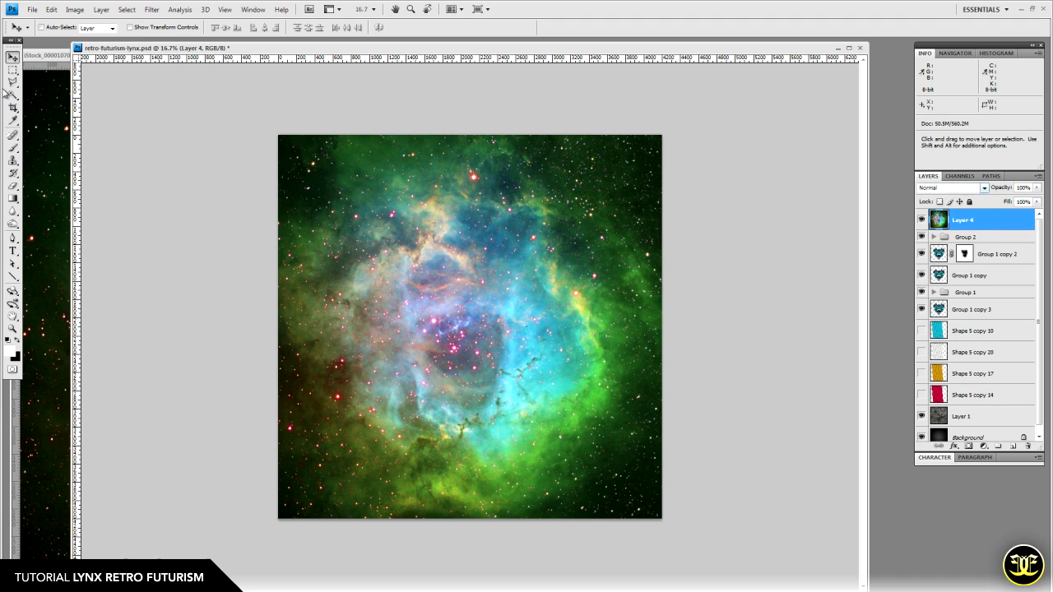
{"action": "left_click", "coordinate": [984, 188]}
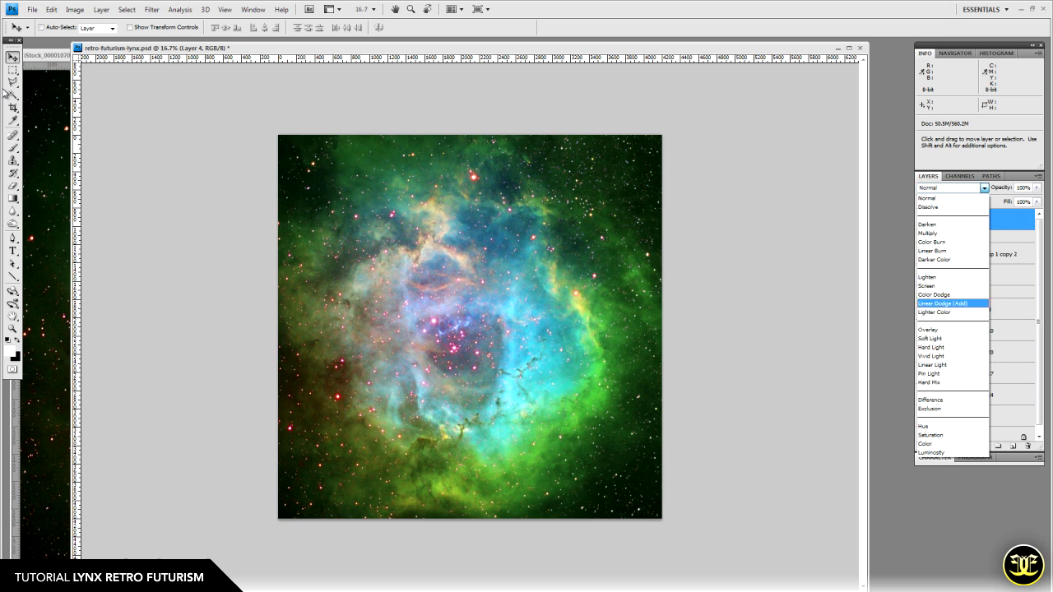
{"action": "left_click", "coordinate": [928, 329]}
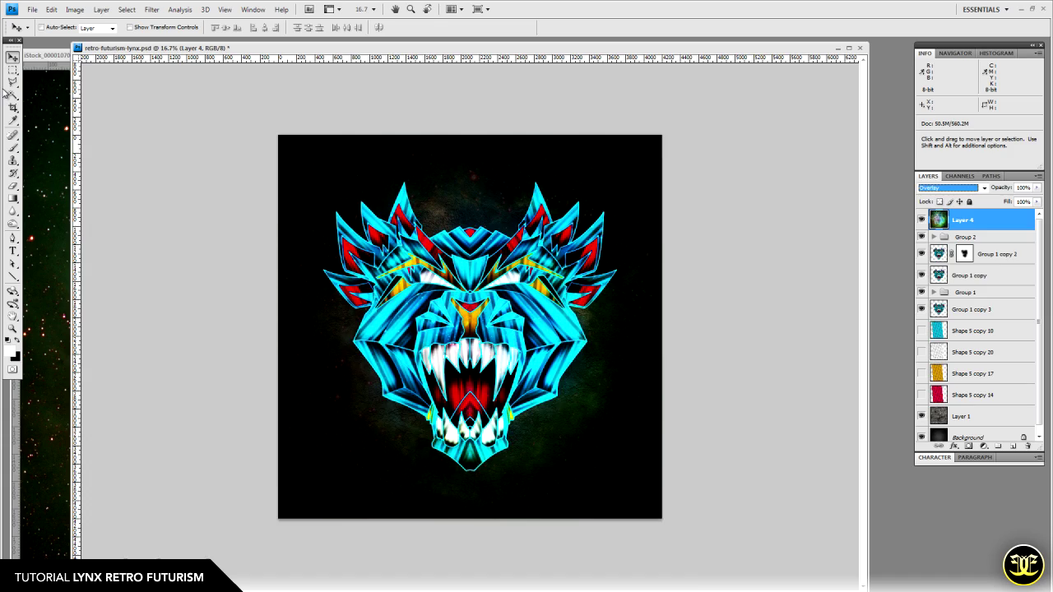
{"action": "left_click", "coordinate": [53, 55]}
{"action": "left_click", "coordinate": [667, 55]}
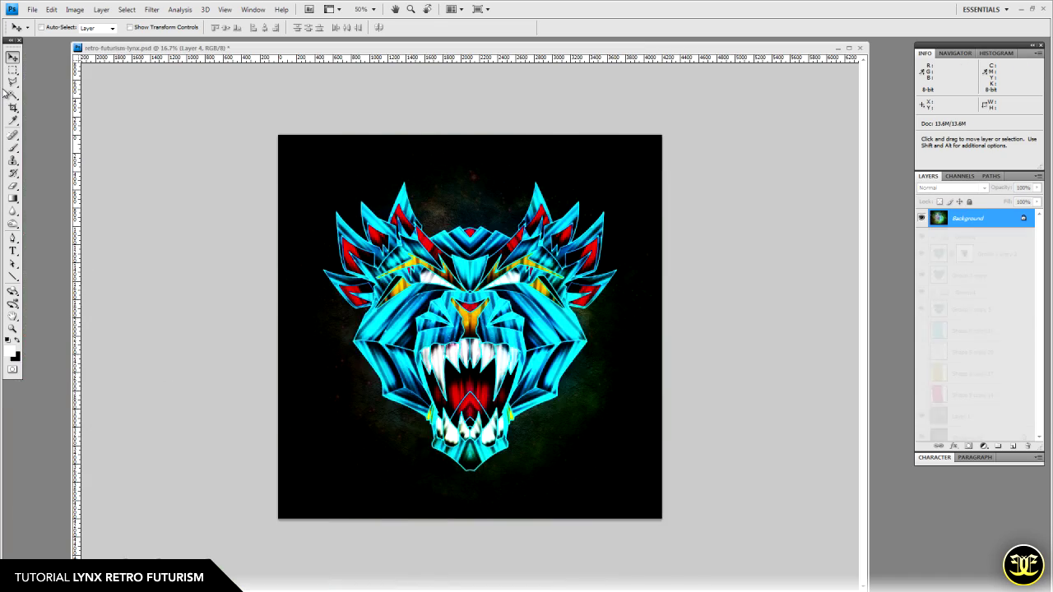
- Duplicate the nebula Layer 4 and set the copy's blend mode to Multiply
{"action": "key", "text": "z"}
{"action": "key", "text": "ctrl+plus"}
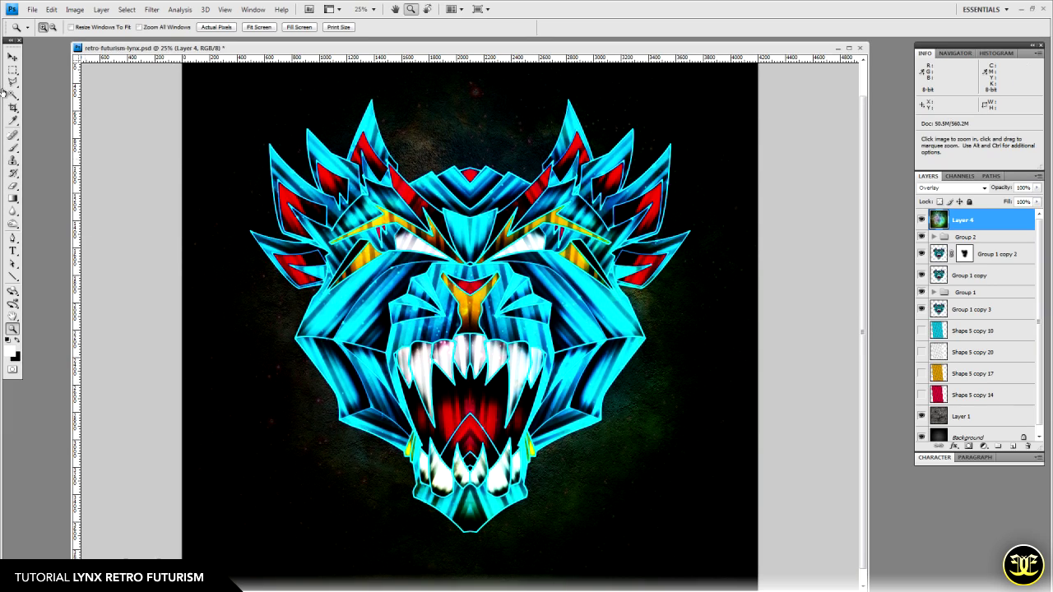
{"action": "key", "text": "v"}
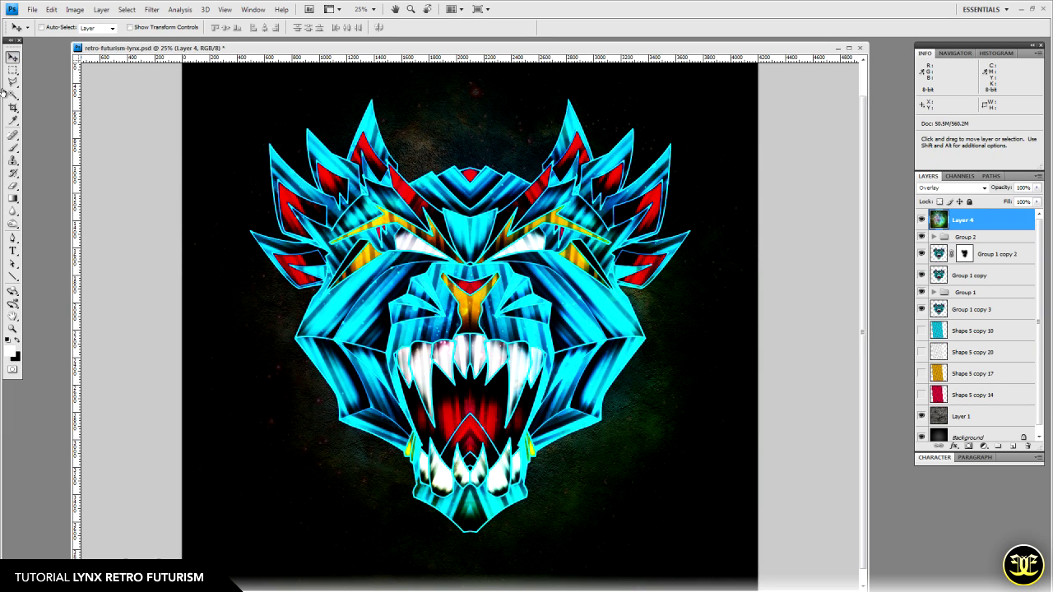
{"action": "key", "text": "ctrl+j"}
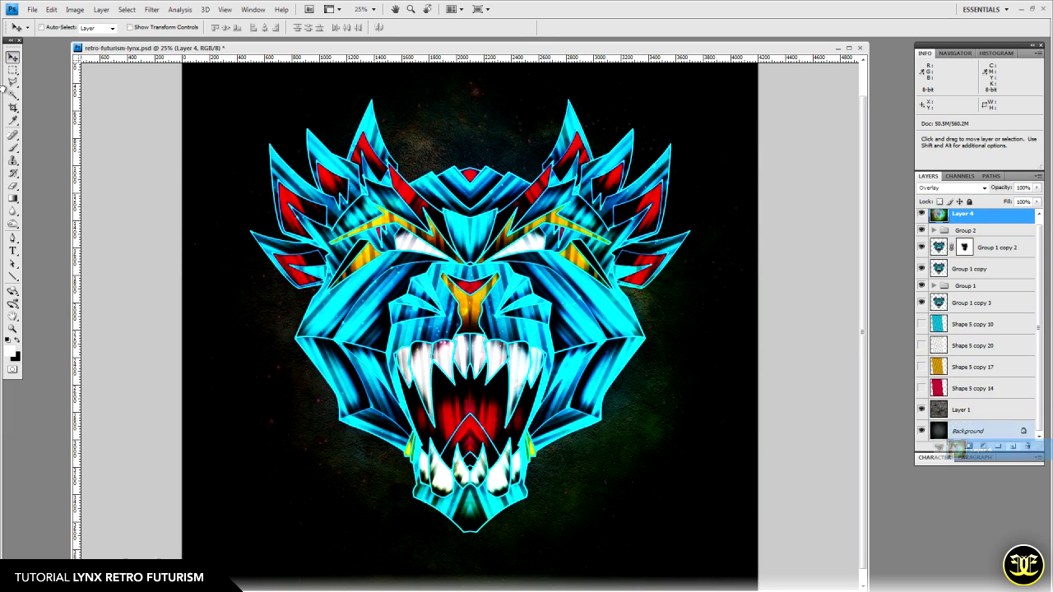
{"action": "left_click", "coordinate": [952, 188]}
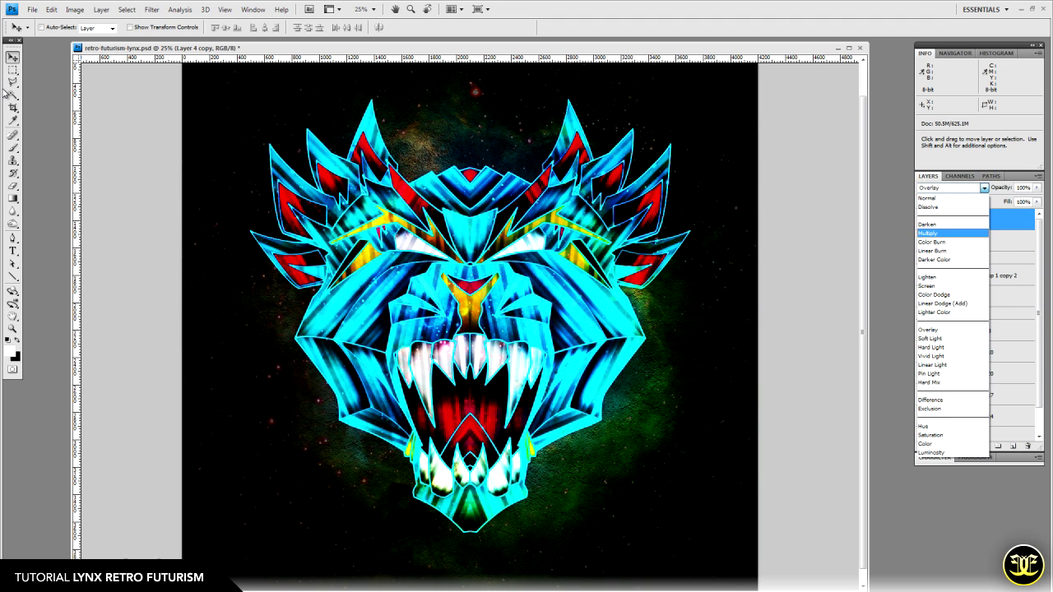
{"action": "left_click", "coordinate": [928, 234]}
{"action": "left_click_drag", "start_coordinate": [460, 319], "coordinate": [460, 341]}
{"action": "key", "text": "z"}
{"action": "left_click", "coordinate": [527, 334], "text": "alt"}
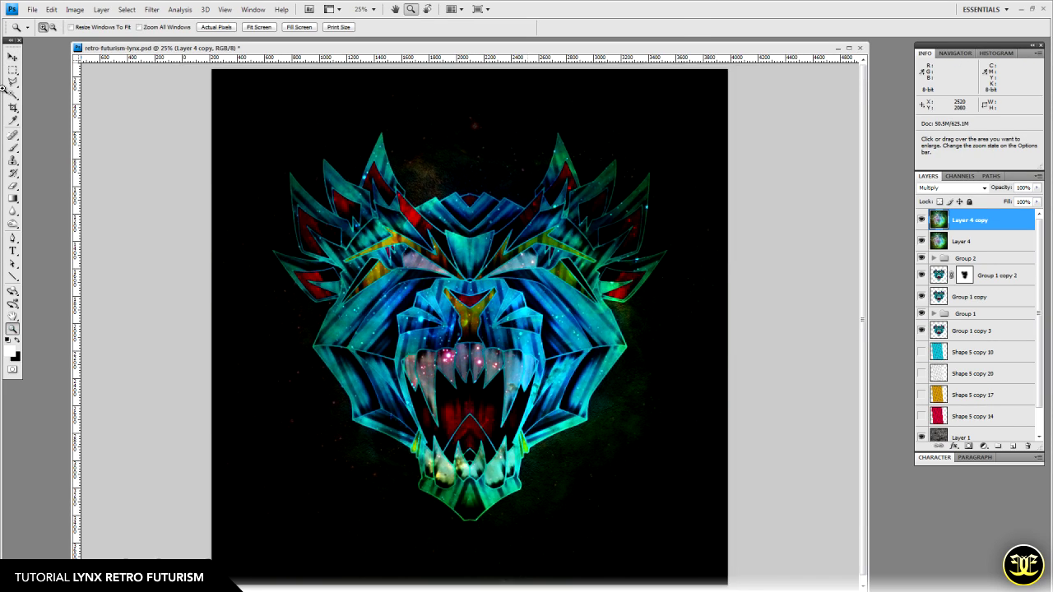
- Add a new layer and draw three crossing white lines, 500 px in weight, across the lynx head beyond both canvas edges
{"action": "key", "text": "ctrl+minus"}
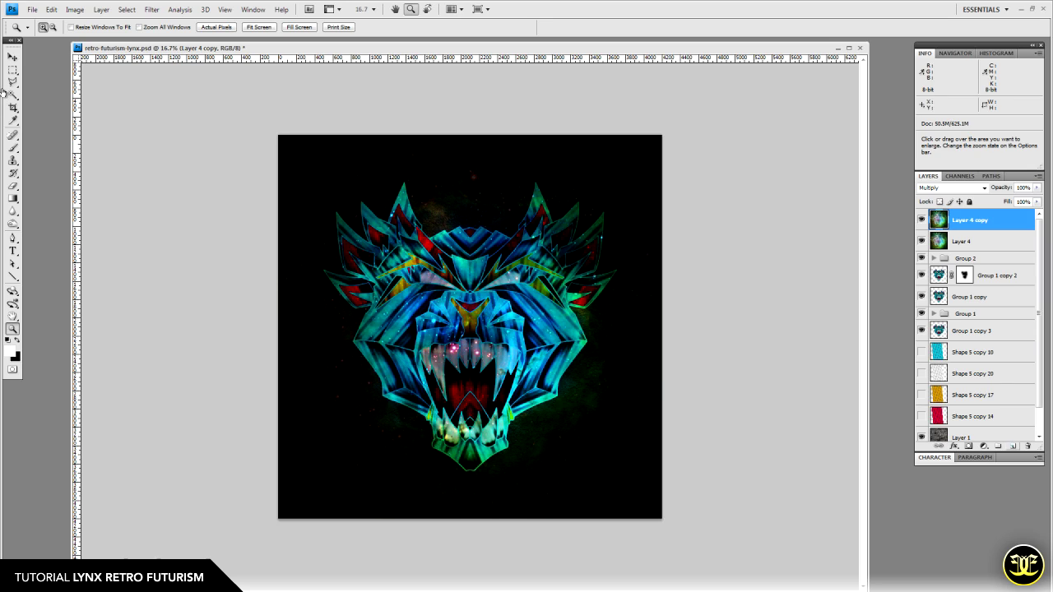
{"action": "key", "text": "ctrl+shift+alt+n"}
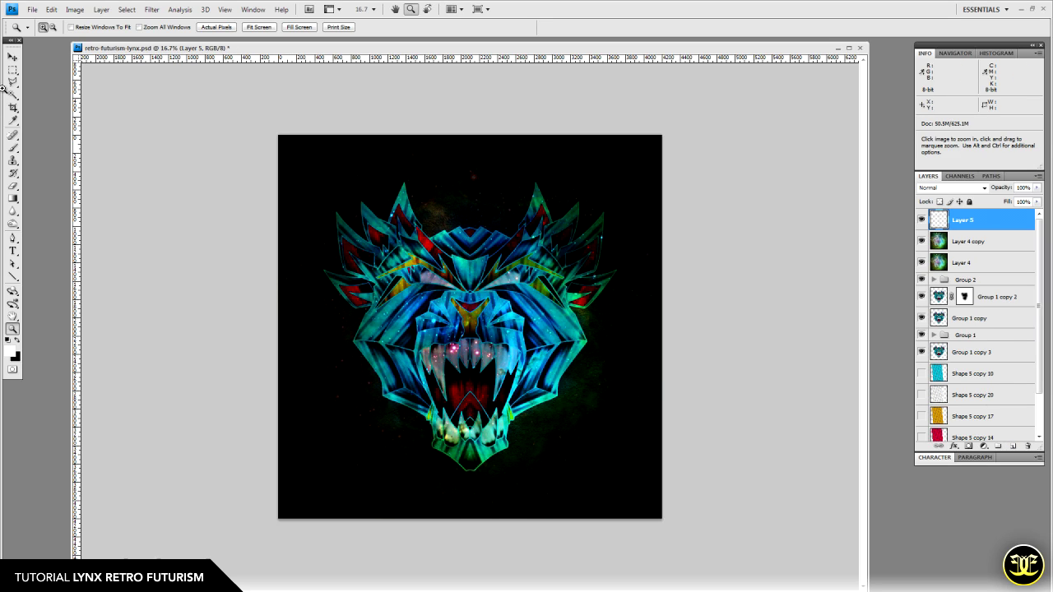
{"action": "key", "text": "u"}
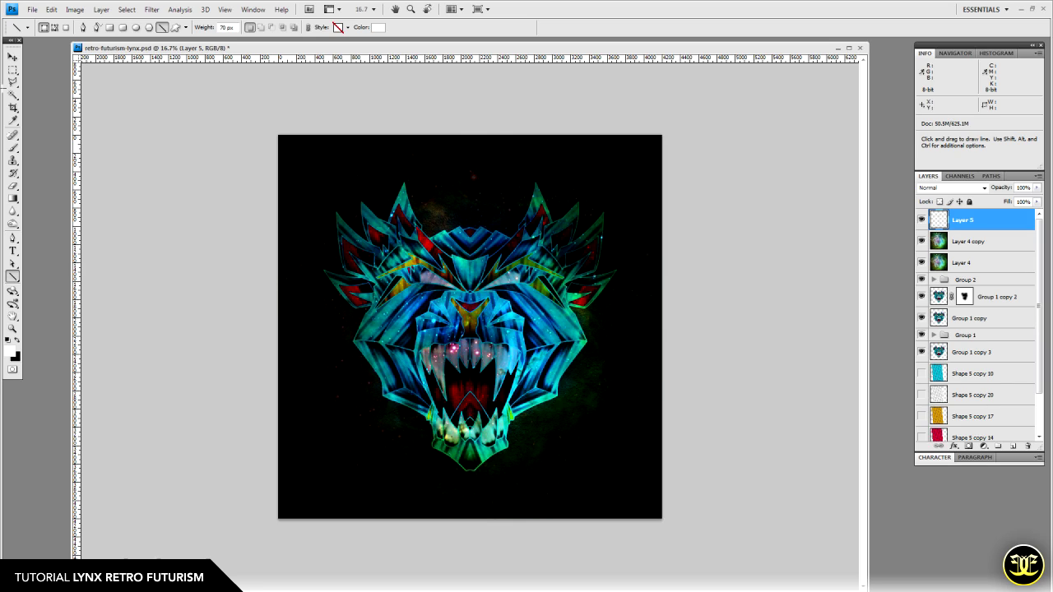
{"action": "key", "text": "Return"}
{"action": "type", "text": "50"}
{"action": "left_click_drag", "start_coordinate": [140, 196], "coordinate": [769, 347]}
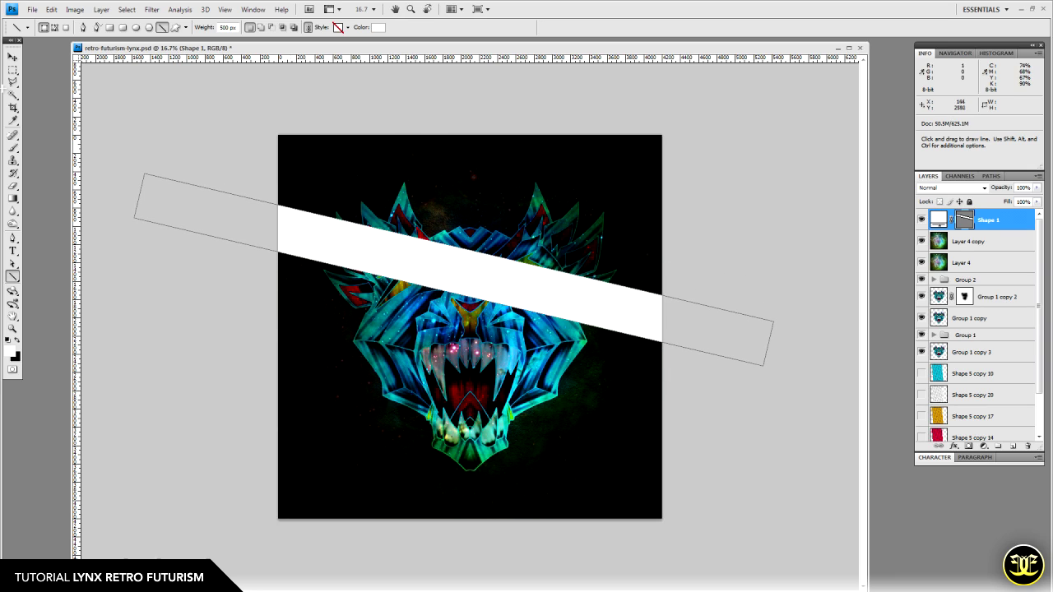
{"action": "left_click_drag", "start_coordinate": [166, 337], "coordinate": [801, 376]}
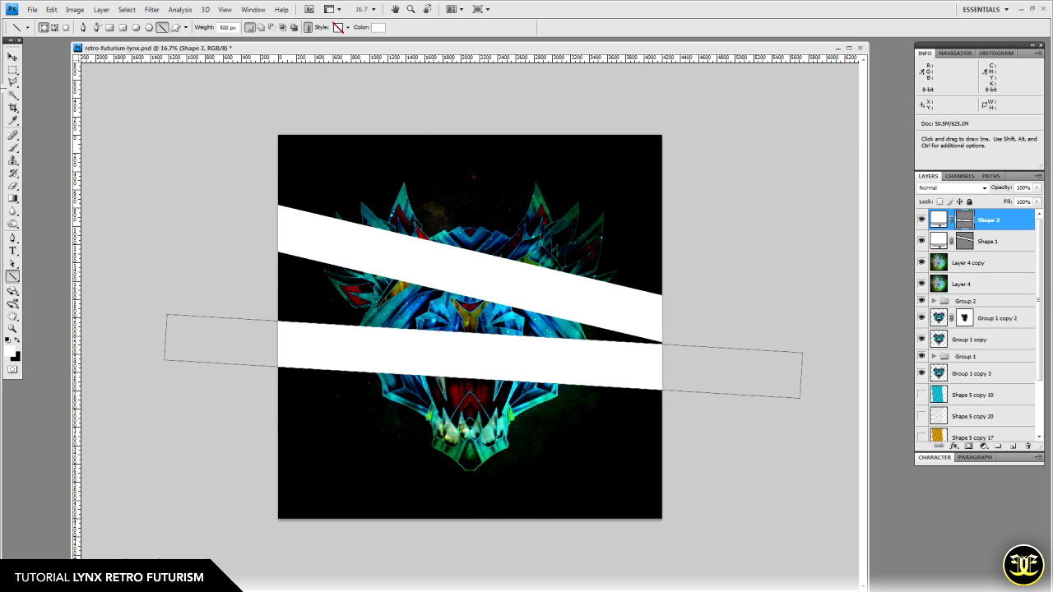
{"action": "left_click_drag", "start_coordinate": [739, 154], "coordinate": [210, 359]}
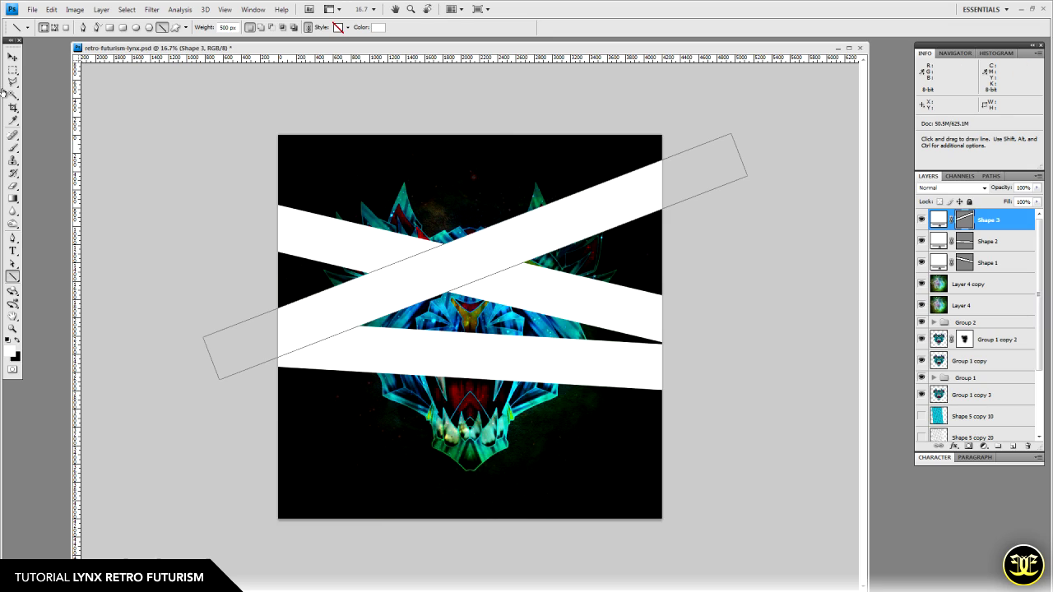
- Merge the three line layers, Shape 1, Shape 2 and Shape 3, into one layer
{"action": "key", "text": "shift"}
{"action": "left_click", "coordinate": [988, 263], "text": "shift"}
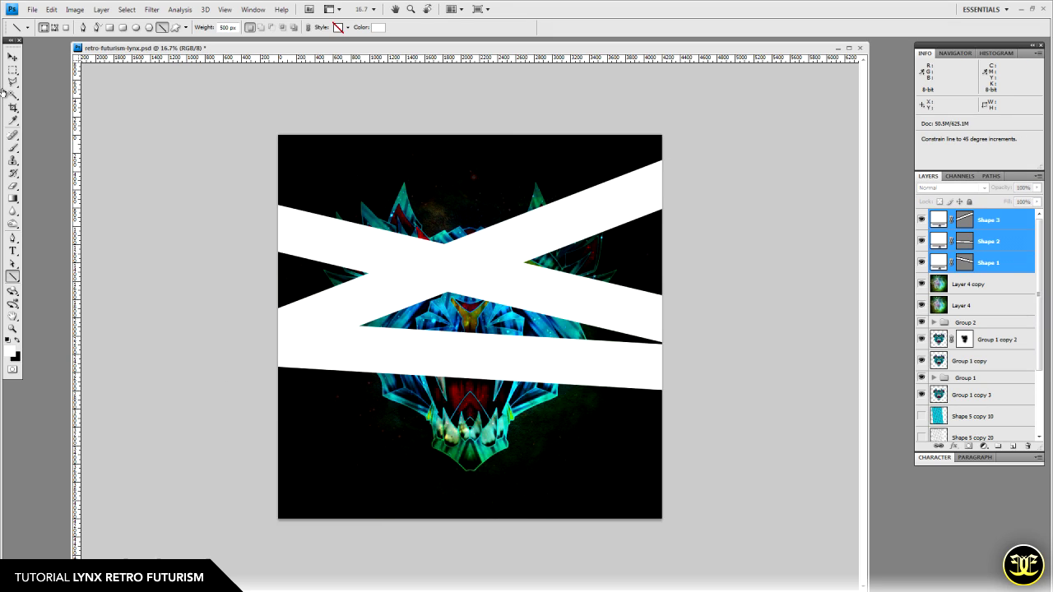
{"action": "key", "text": "ctrl+e"}
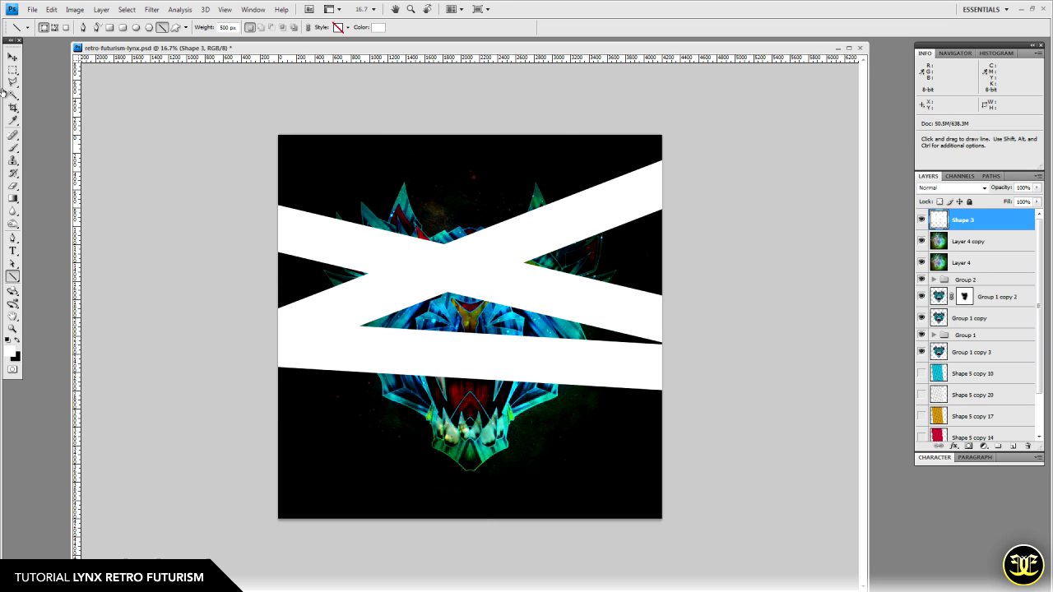
- Load the merged lines as a selection, add it as a layer mask to Layer 4 copy and hide Shape 3
{"action": "key", "text": "ctrl"}
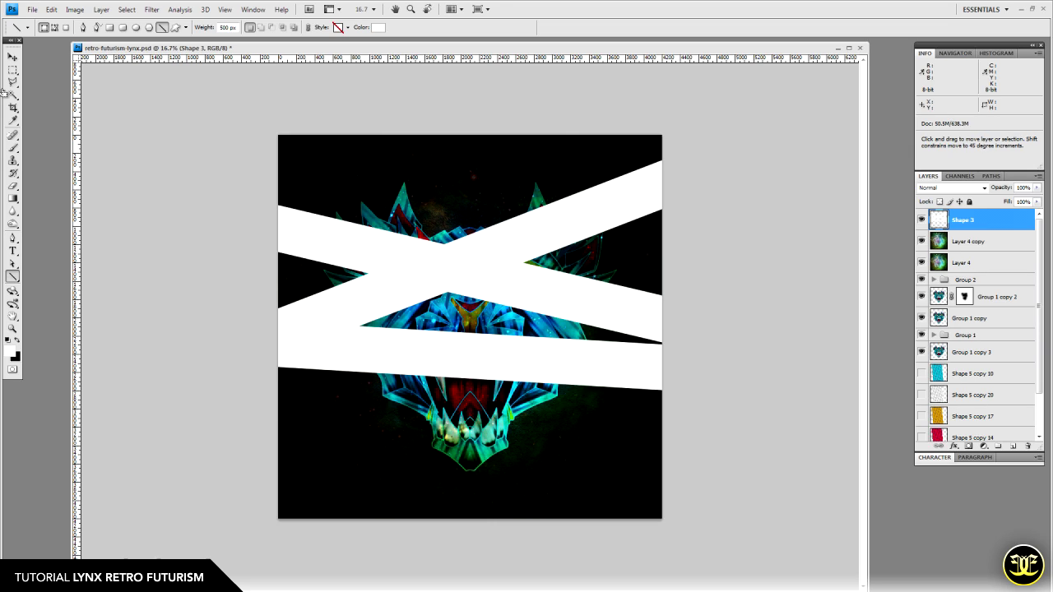
{"action": "key", "text": "ctrl"}
{"action": "key", "text": "ctrl+Return"}
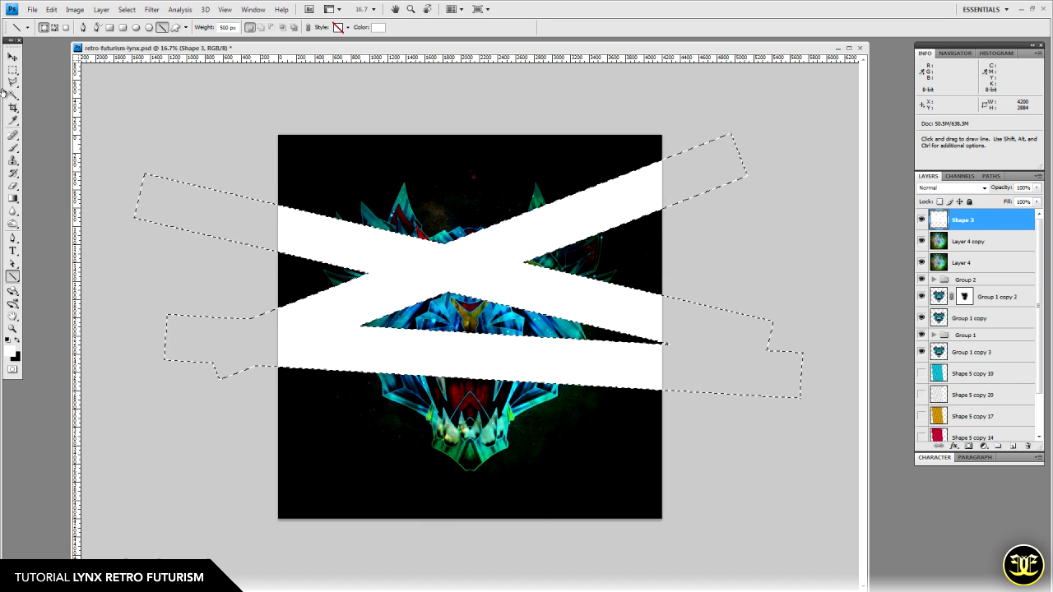
{"action": "key", "text": "alt+bracketleft"}
{"action": "key", "text": "shift+alt+m"}
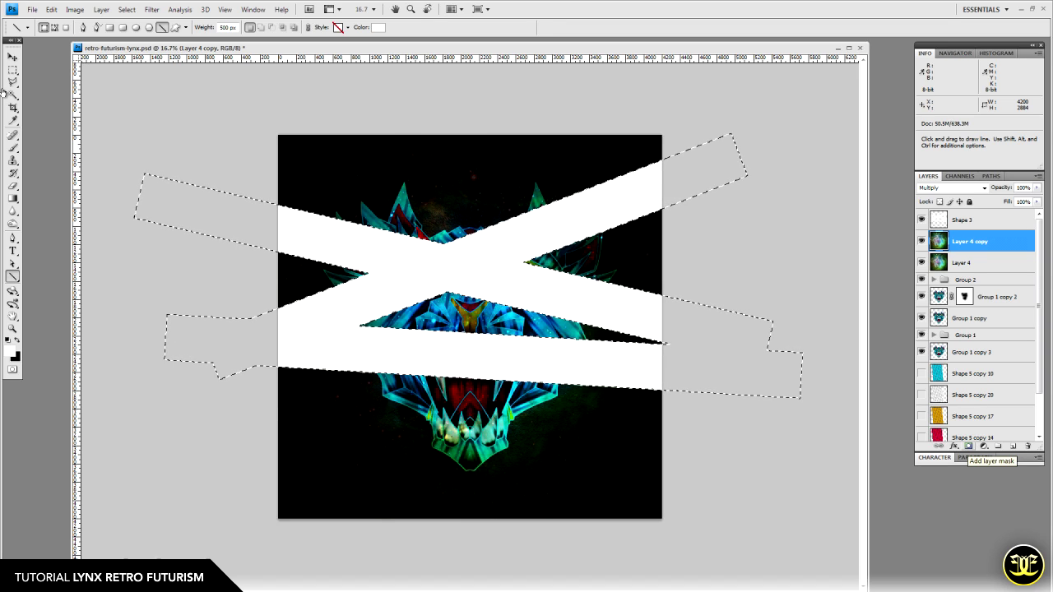
{"action": "left_click", "coordinate": [968, 446]}
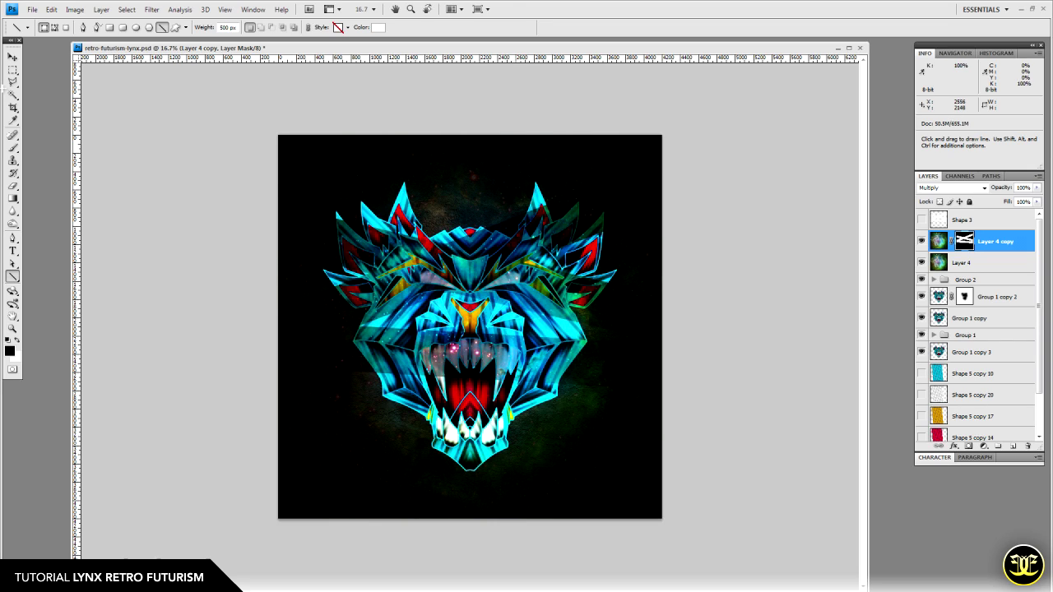
- Apply a Gaussian Blur with a radius of 35.5 pixels to the layer mask of Layer 4 copy
{"action": "key", "text": "v"}
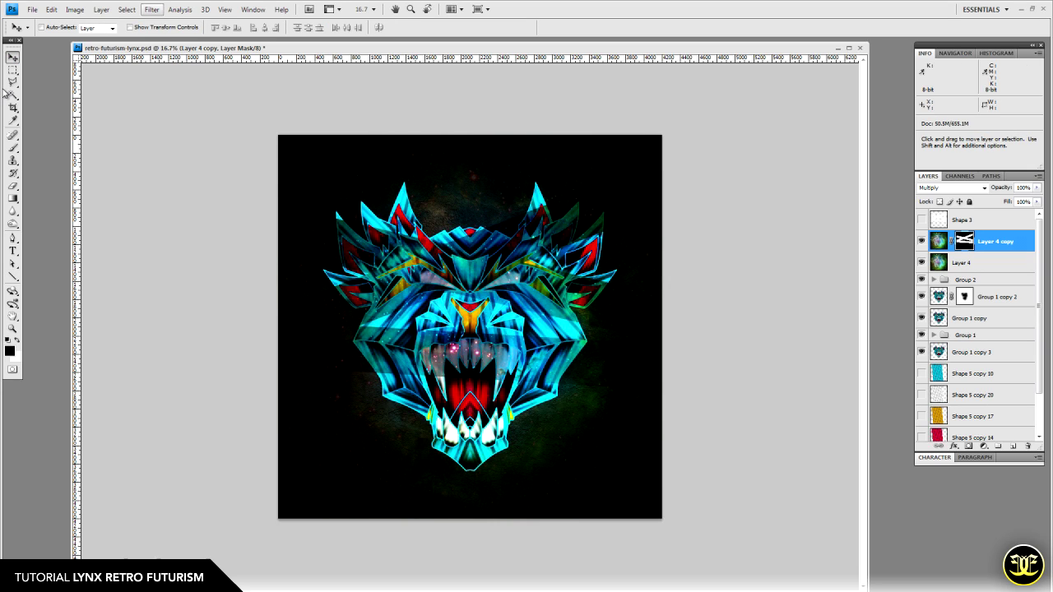
{"action": "left_click", "coordinate": [152, 9]}
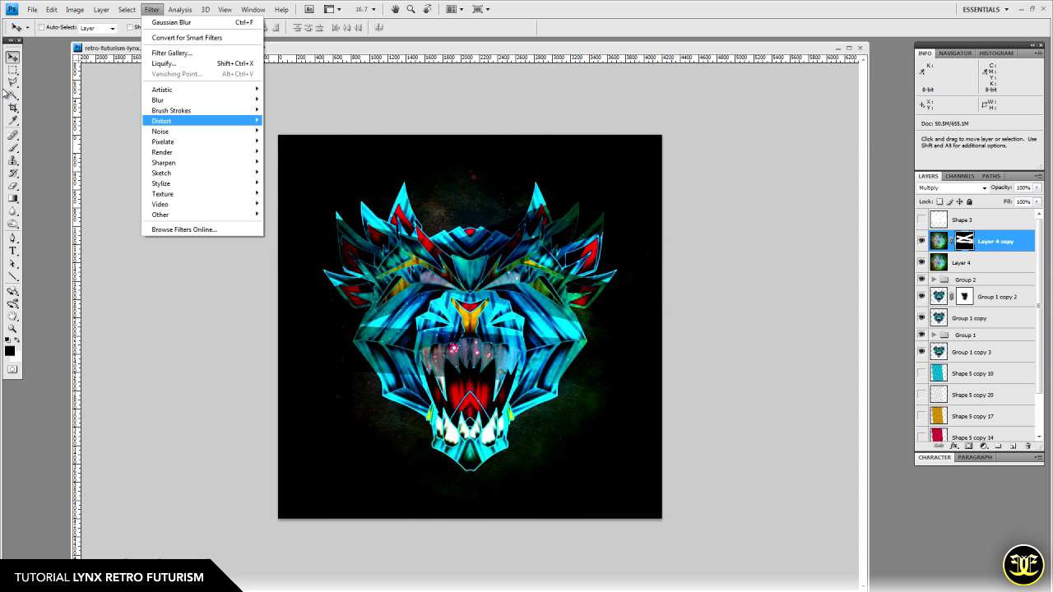
{"action": "mouse_move", "coordinate": [158, 100]}
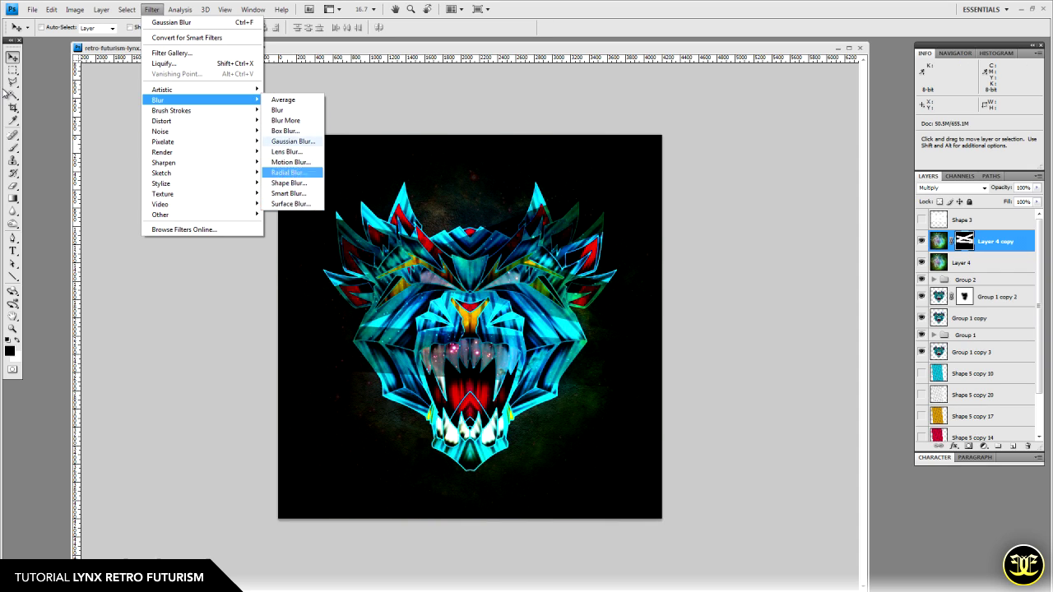
{"action": "left_click", "coordinate": [292, 140]}
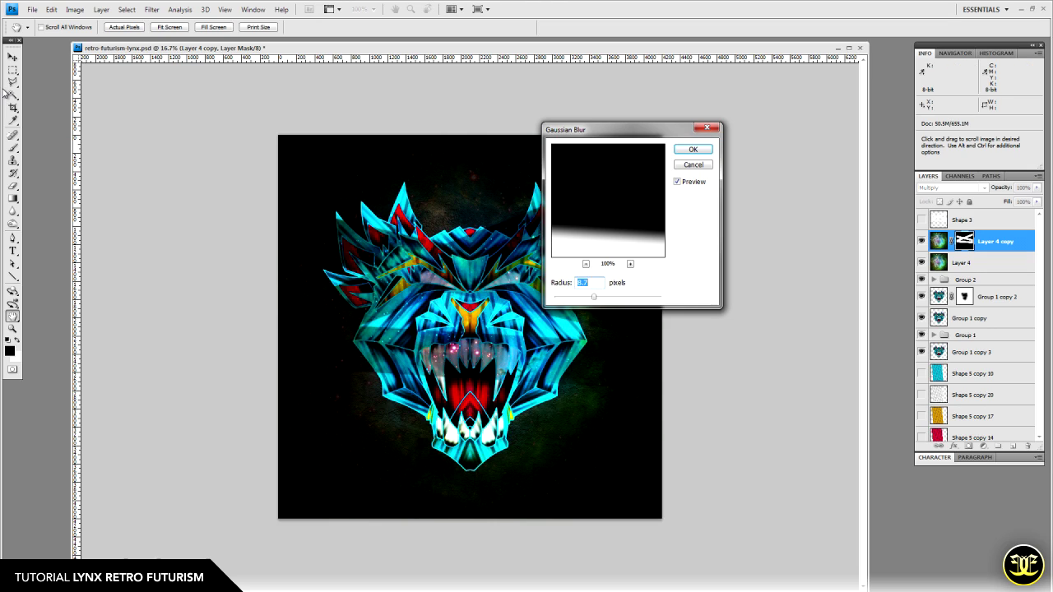
{"action": "left_click_drag", "start_coordinate": [594, 297], "coordinate": [612, 297]}
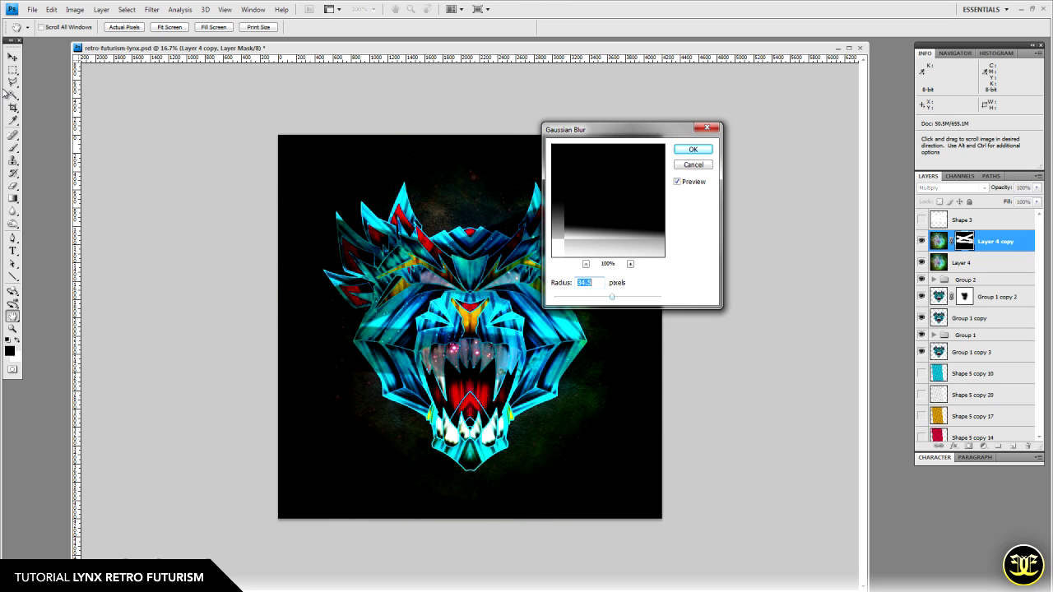
{"action": "left_click_drag", "start_coordinate": [612, 297], "coordinate": [610, 297]}
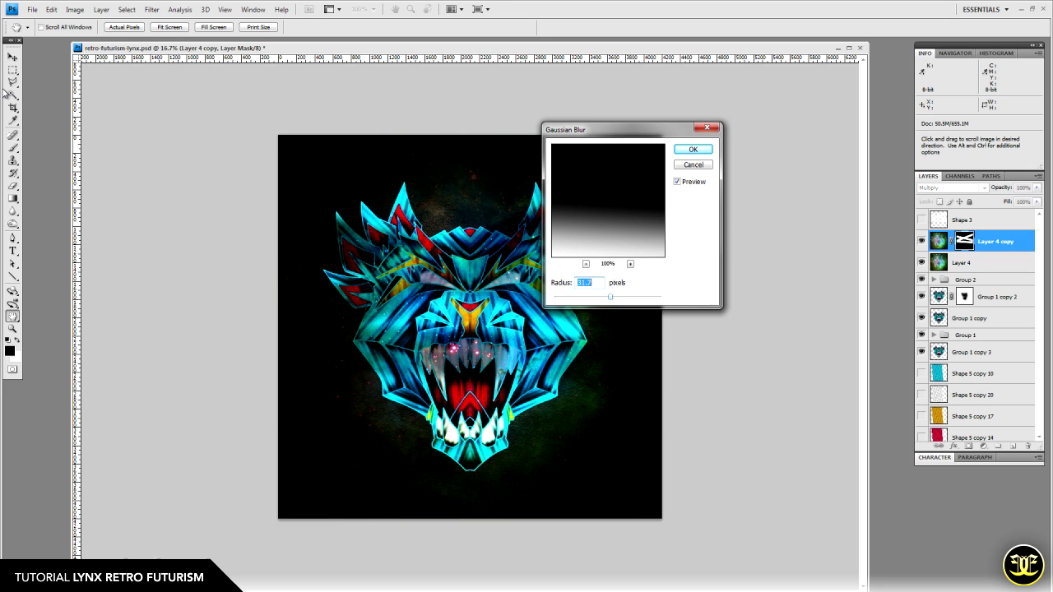
{"action": "left_click_drag", "start_coordinate": [610, 297], "coordinate": [613, 297]}
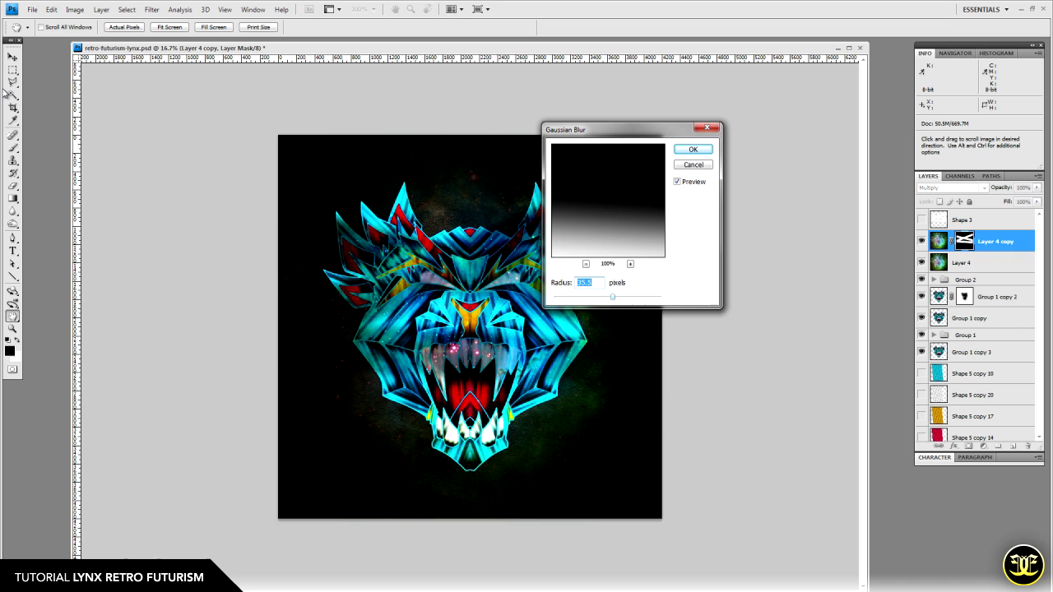
{"action": "key", "text": "Return"}
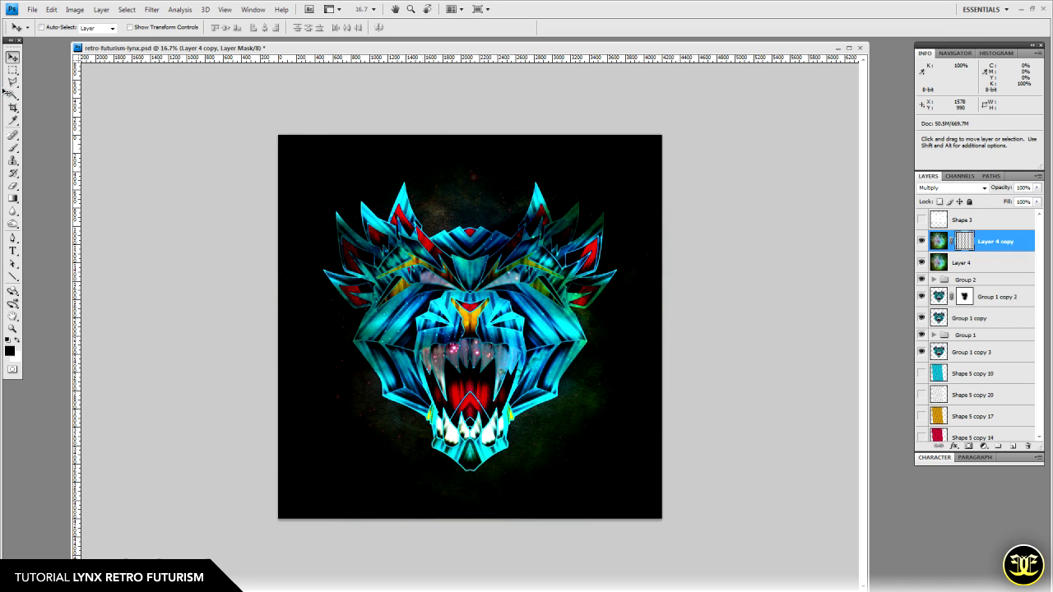
- Save the document with the lynx head enlarged to 25%
{"action": "key", "text": "z"}
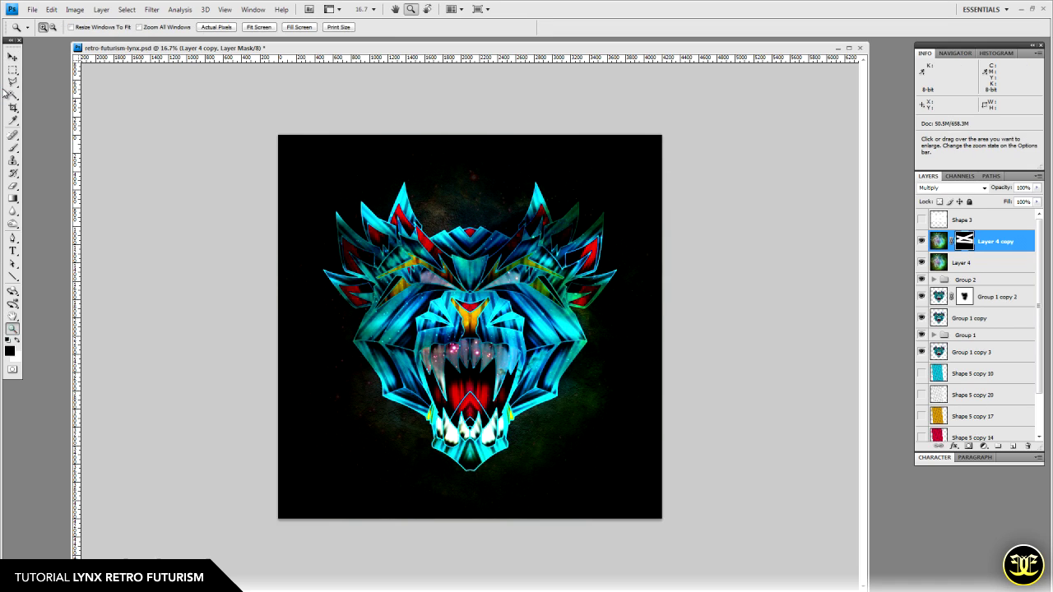
{"action": "left_click", "coordinate": [471, 330]}
{"action": "left_click_drag", "start_coordinate": [470, 374], "coordinate": [471, 350]}
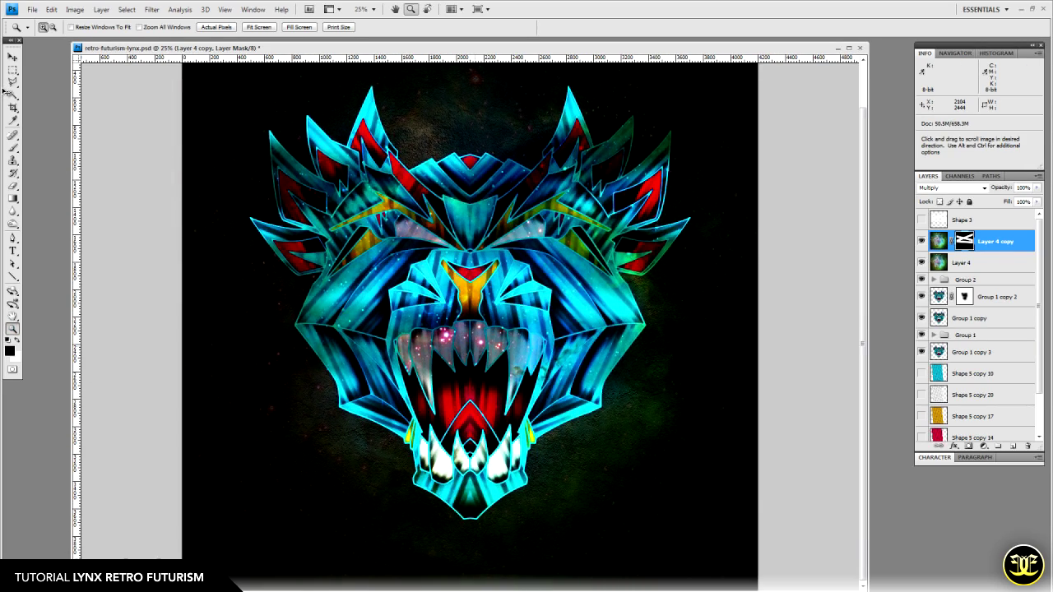
{"action": "key", "text": "v"}
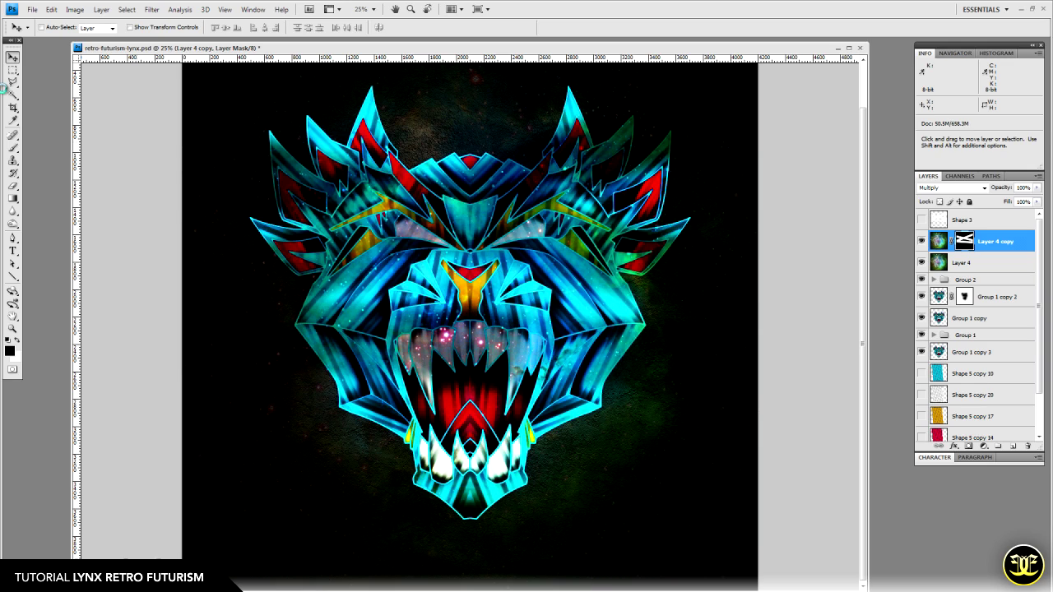
{"action": "key", "text": "ctrl+s"}
- Hide Layer 3 in Group 2 and set the Inner Glow colour of Layer 2 copy to black (#000000)
{"action": "left_click", "coordinate": [933, 280]}
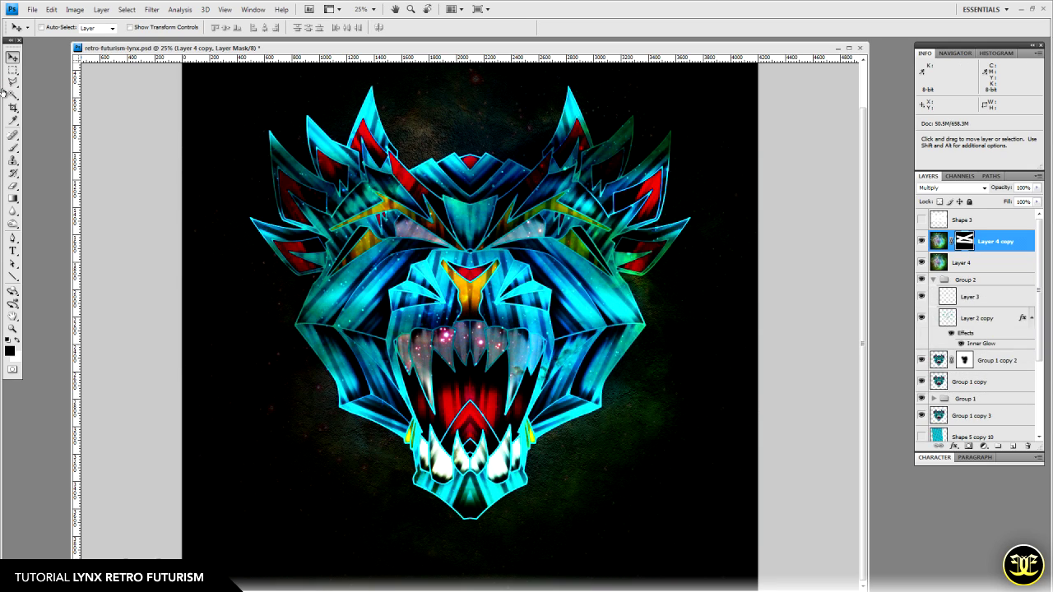
{"action": "left_click", "coordinate": [921, 297]}
{"action": "left_click", "coordinate": [977, 318]}
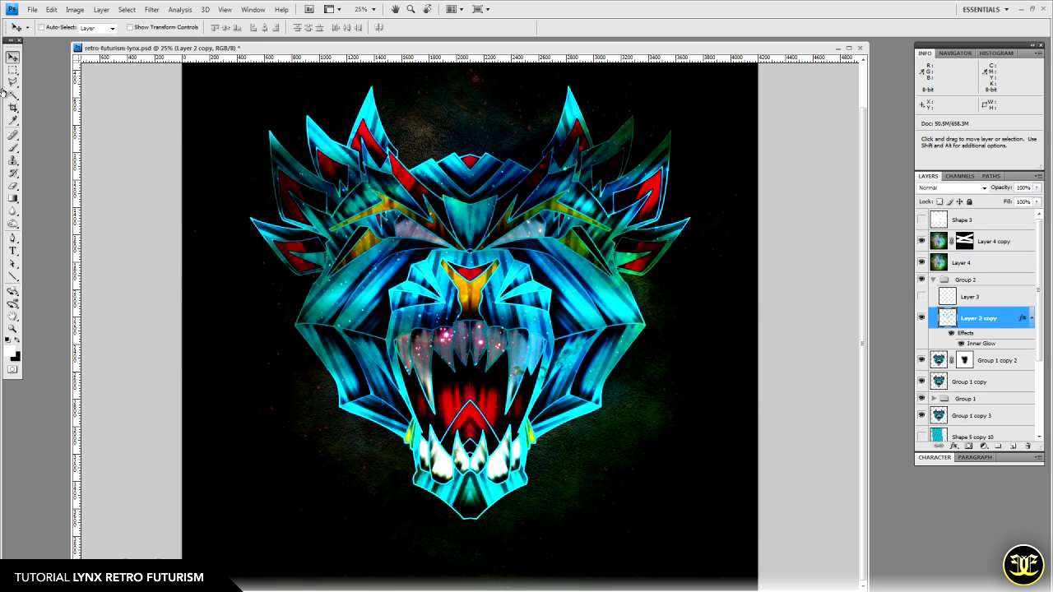
{"action": "double_click", "coordinate": [980, 344]}
{"action": "mouse_move", "coordinate": [527, 211]}
{"action": "left_mouse_down"}
{"action": "mouse_move", "coordinate": [714, 183]}
{"action": "mouse_move", "coordinate": [769, 163]}
{"action": "left_mouse_up"}
{"action": "left_click", "coordinate": [763, 238]}
{"action": "left_click", "coordinate": [647, 346]}
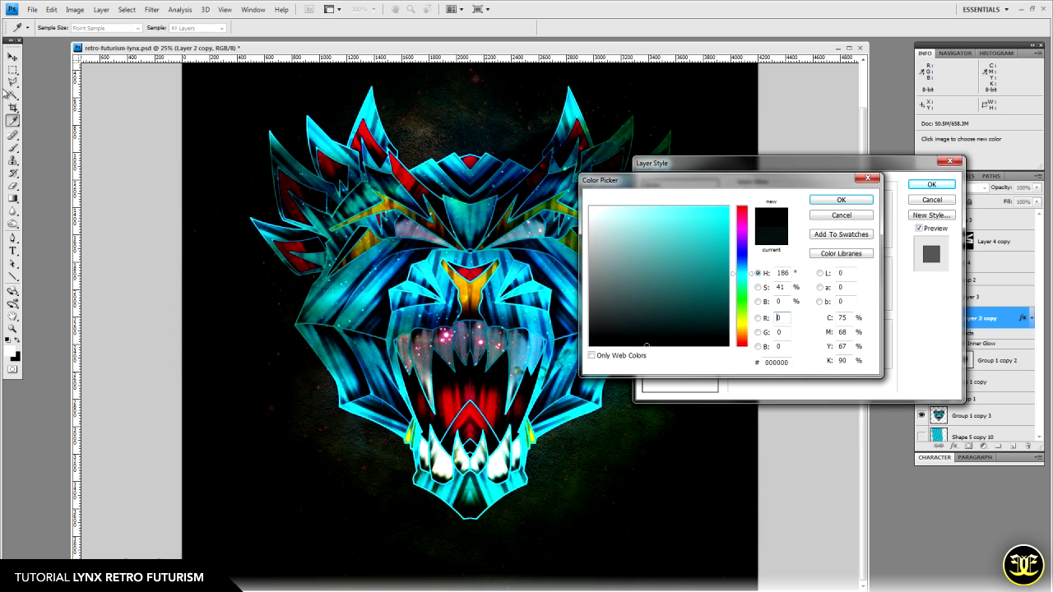
{"action": "key", "text": "Return"}
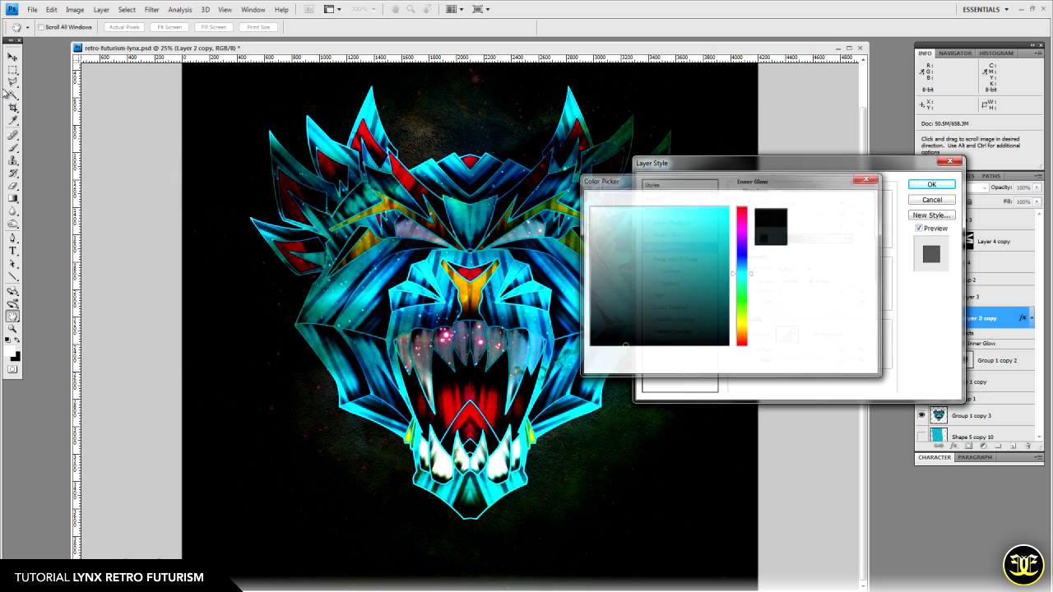
- Set the Inner Glow opacity of Layer 2 copy to 97% and slightly increase the glow's size
{"action": "left_click_drag", "start_coordinate": [819, 215], "coordinate": [826, 215]}
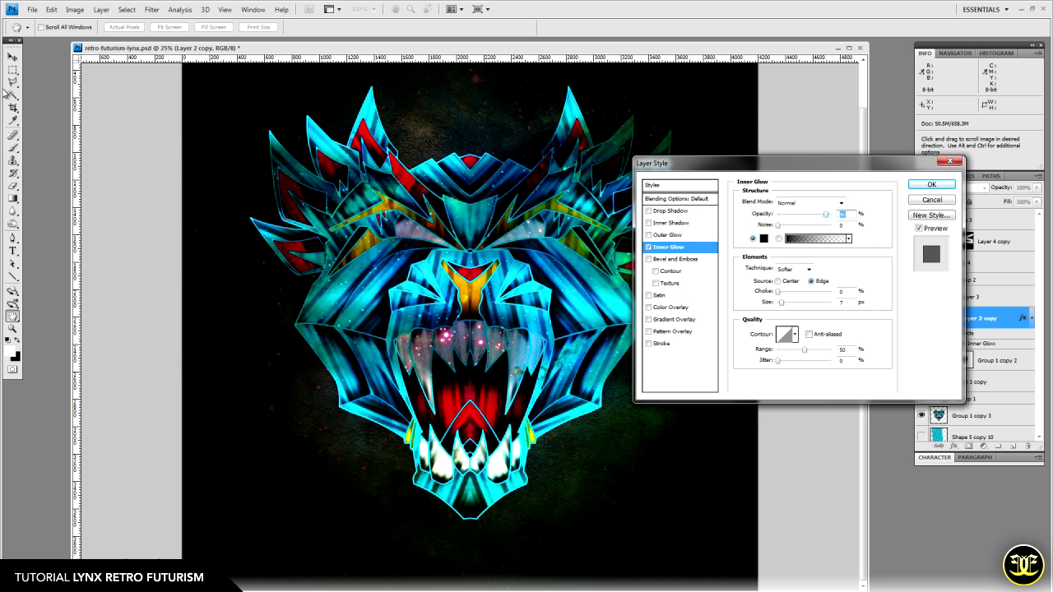
{"action": "key", "text": "shift+Up"}
{"action": "left_click_drag", "start_coordinate": [781, 302], "coordinate": [782, 302]}
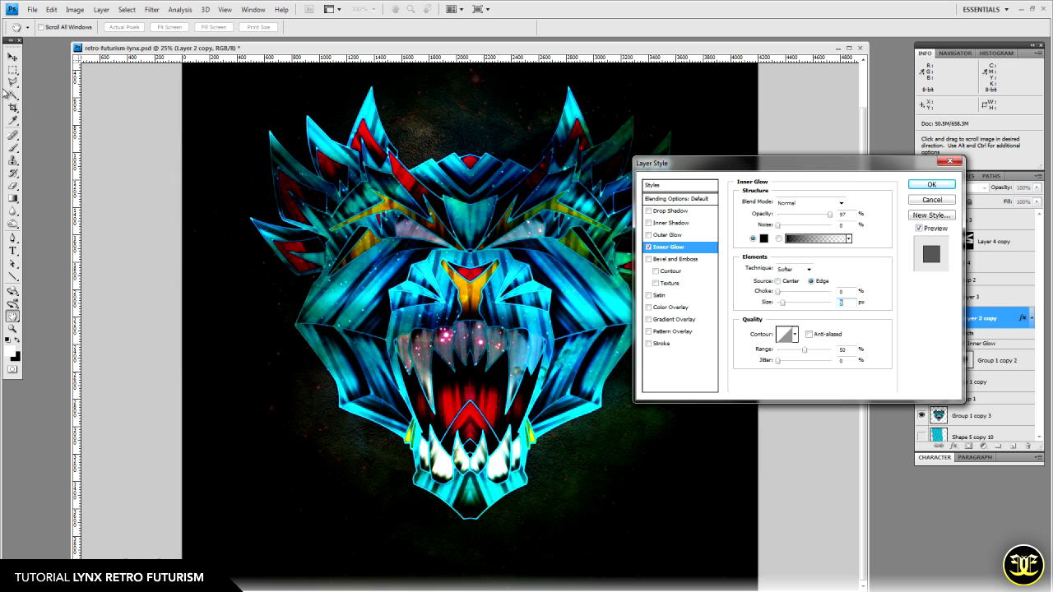
{"action": "key", "text": "Return"}
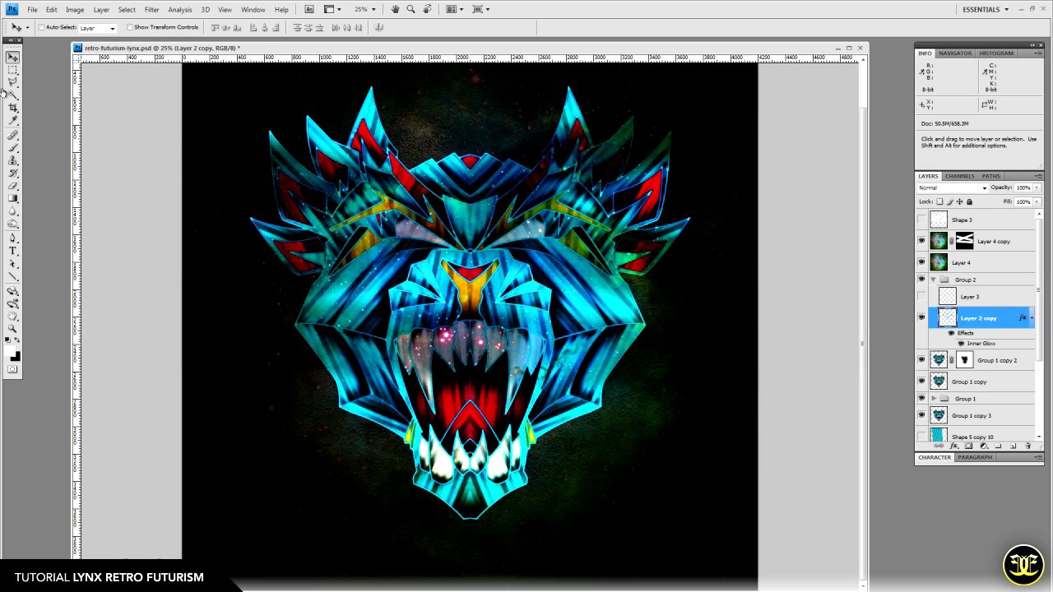
- Examine the darkened outlines across the lynx head, both close up and in the full composition
{"action": "key", "text": "space"}
{"action": "left_click_drag", "start_coordinate": [567, 297], "coordinate": [567, 310]}
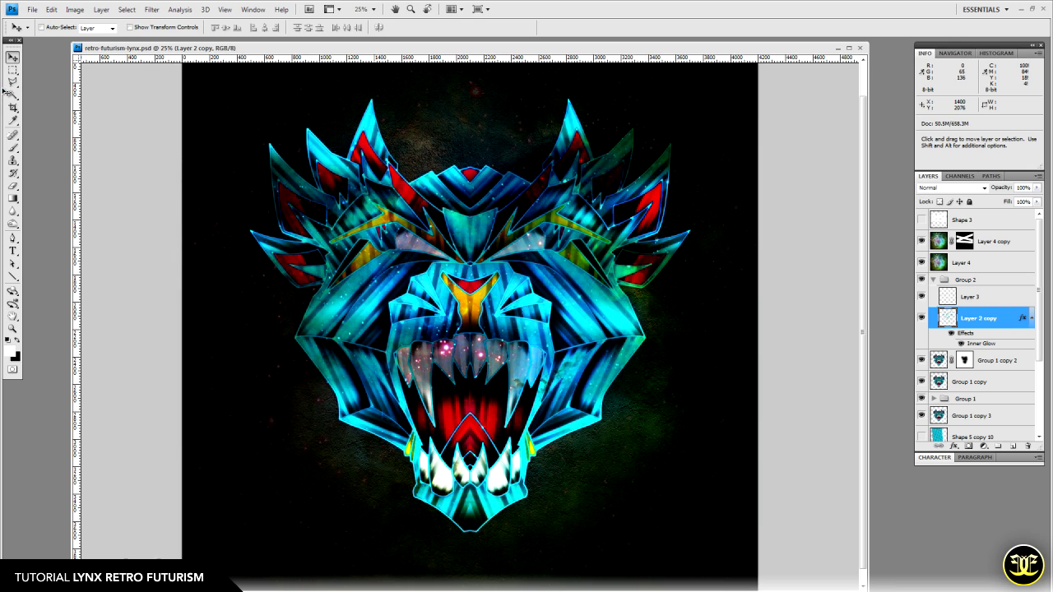
{"action": "key", "text": "space"}
{"action": "mouse_move", "coordinate": [381, 375]}
{"action": "left_mouse_down"}
{"action": "mouse_move", "coordinate": [381, 362]}
{"action": "mouse_move", "coordinate": [384, 372]}
{"action": "left_mouse_up"}
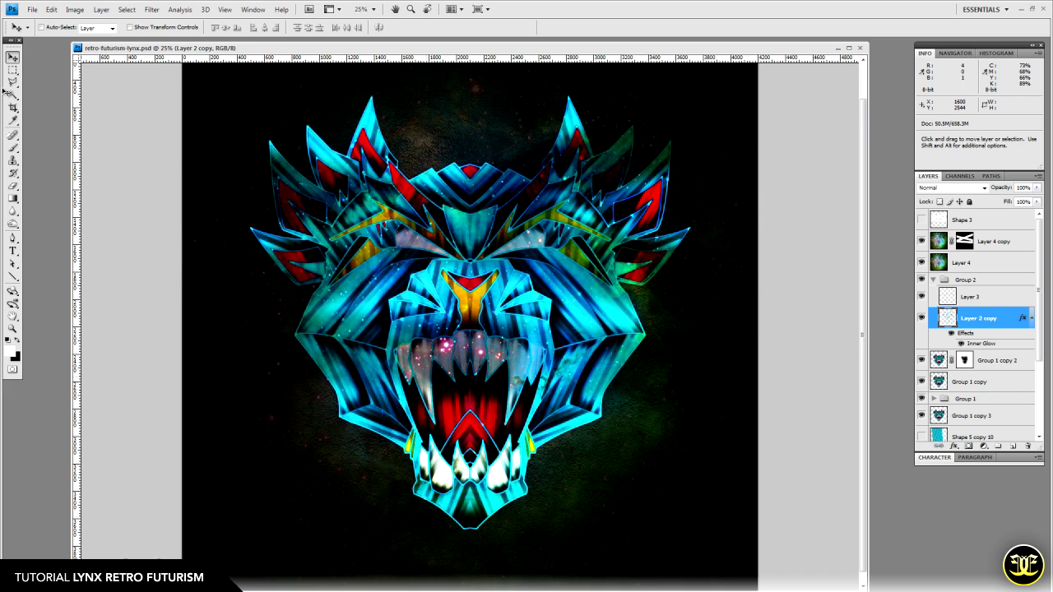
{"action": "key", "text": "space"}
{"action": "left_click_drag", "start_coordinate": [429, 405], "coordinate": [430, 396]}
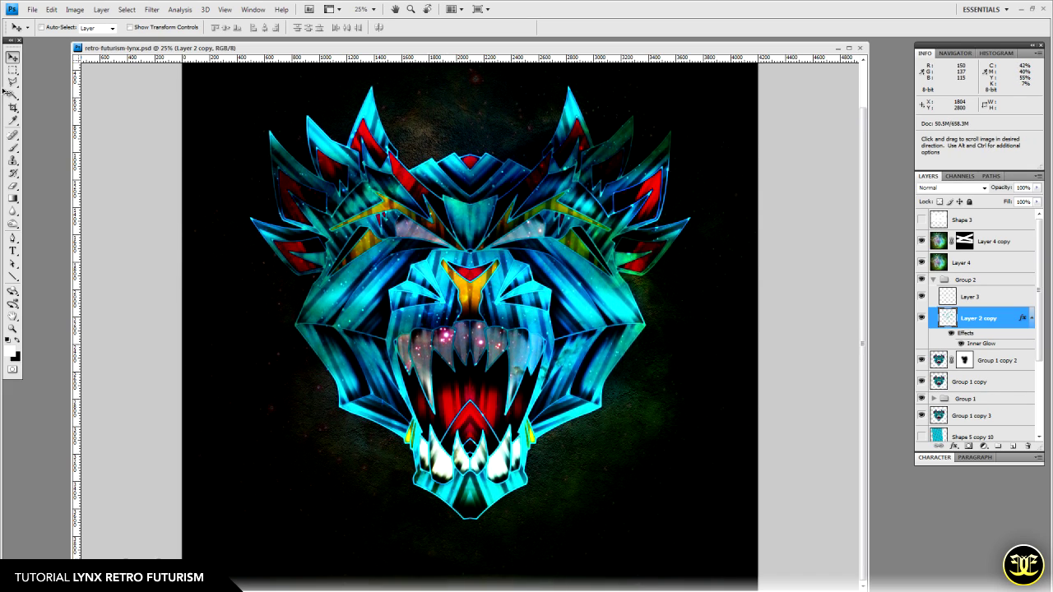
{"action": "key", "text": "z"}
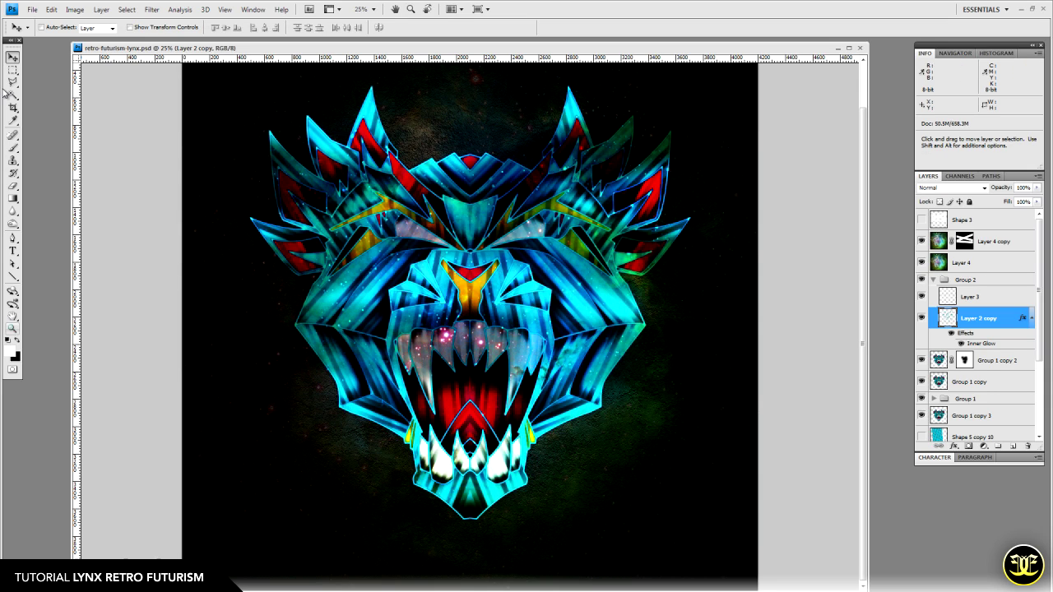
{"action": "left_click", "coordinate": [576, 408], "text": "alt"}
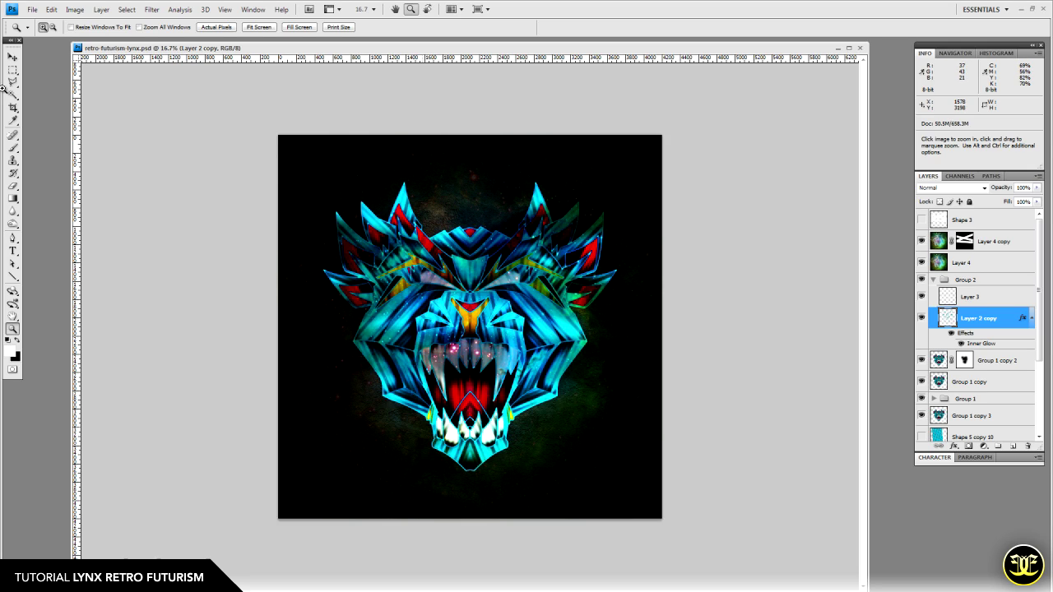
- Add a new empty layer directly above Layer 1, beneath all the lynx head layers
{"action": "left_click", "coordinate": [12, 56]}
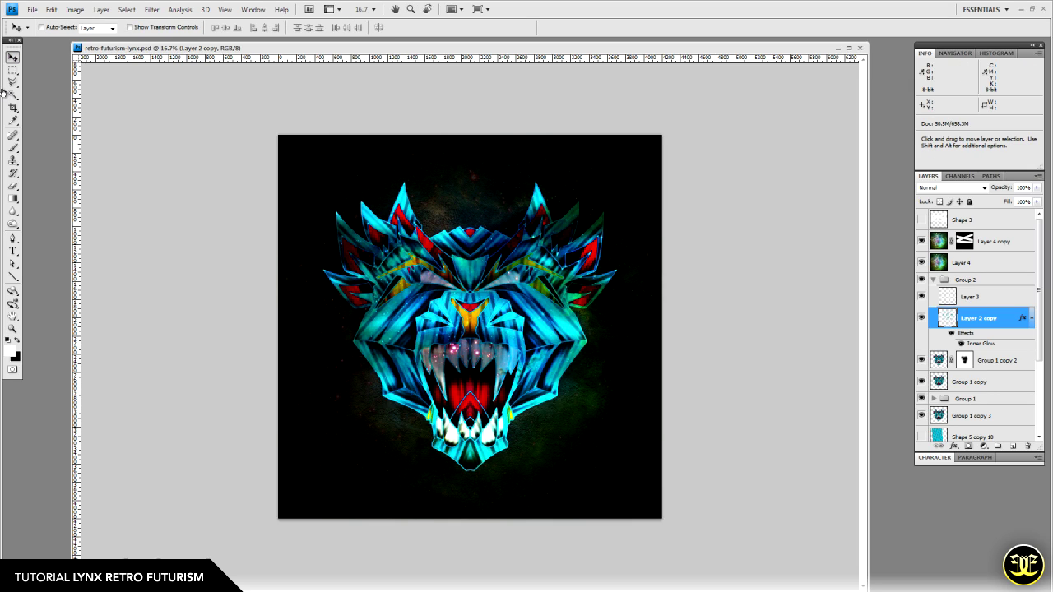
{"action": "left_click_drag", "start_coordinate": [1040, 290], "coordinate": [1040, 360]}
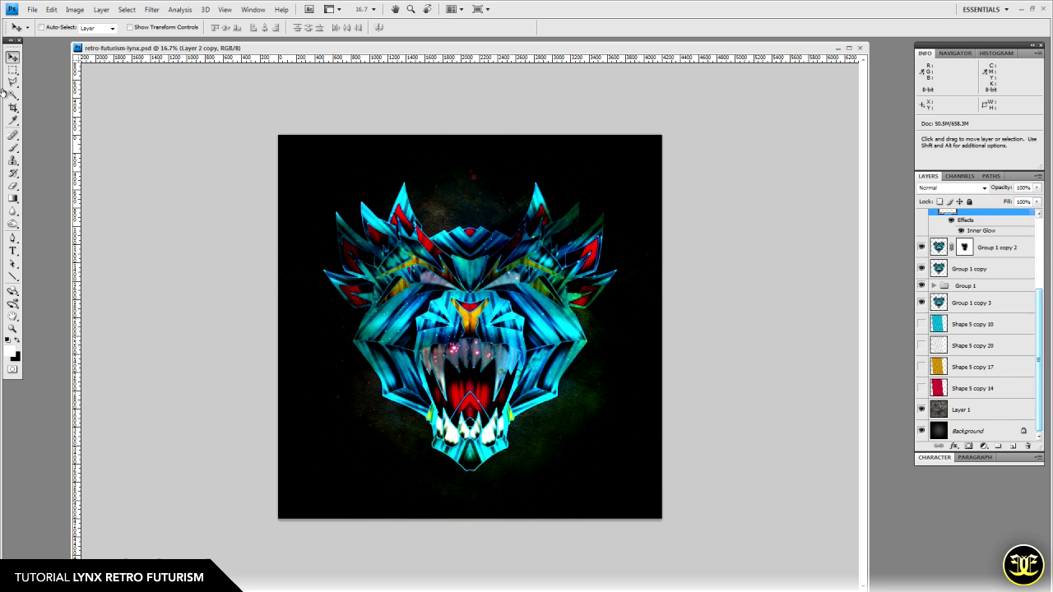
{"action": "left_click", "coordinate": [979, 409]}
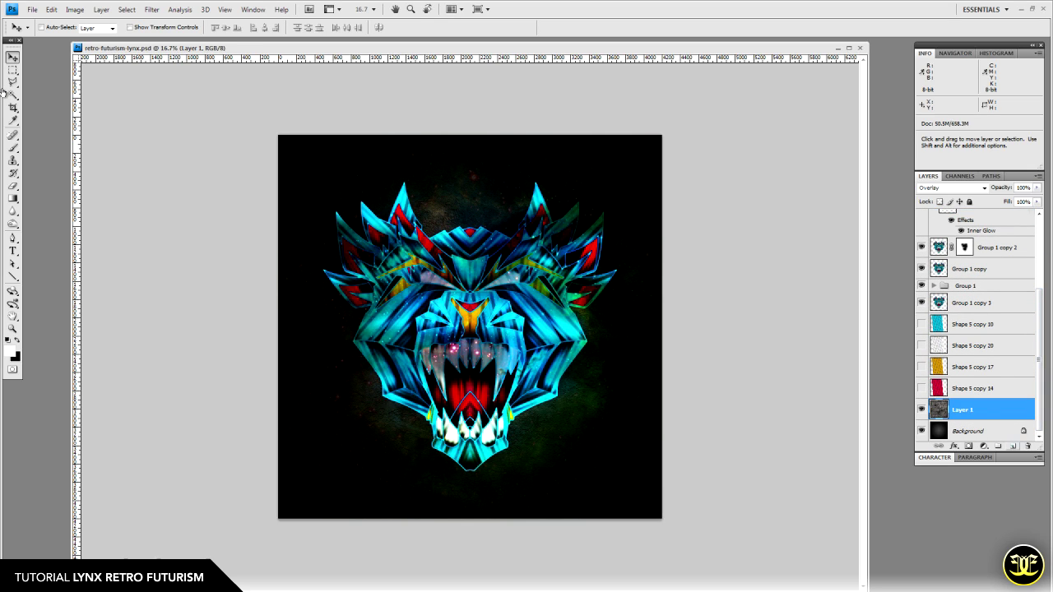
{"action": "key", "text": "ctrl+shift+alt+n"}
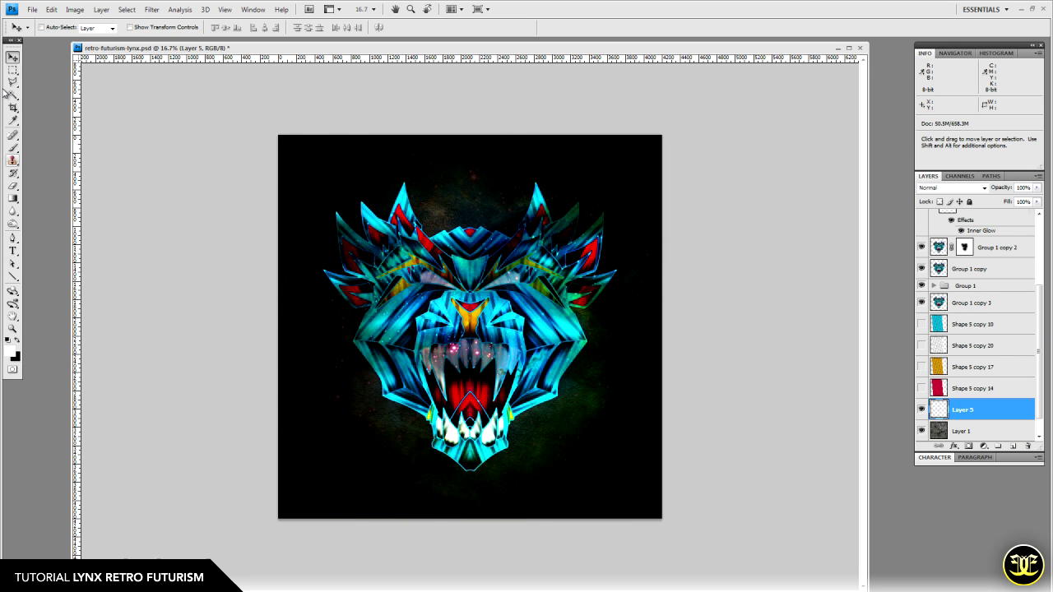
- Set the foreground colour for the Brush tool to yellow #e1d000, sampled from the yellow parts of the lynx's face
{"action": "key", "text": "b"}
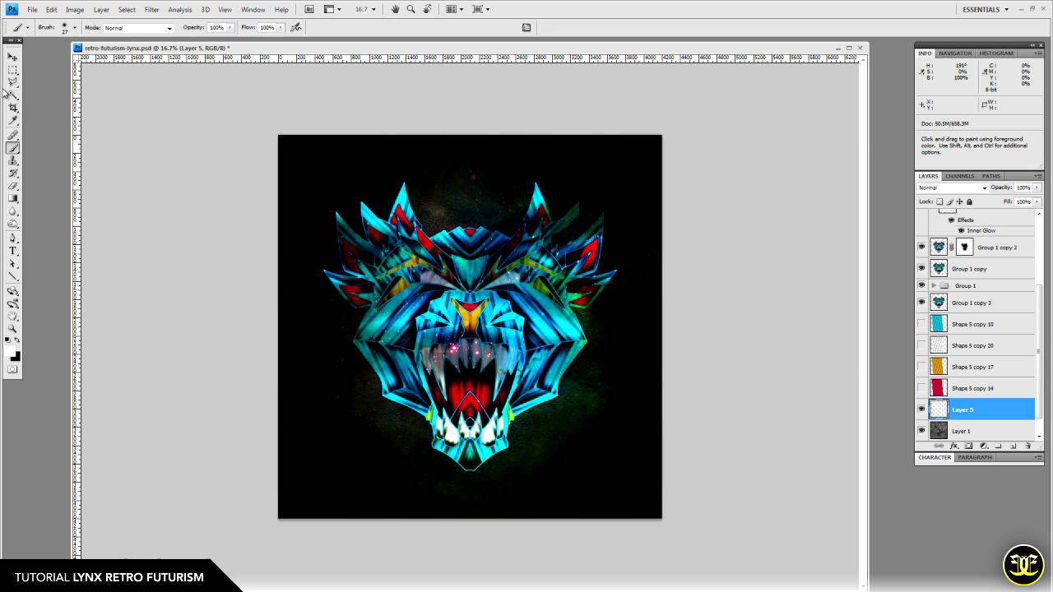
{"action": "key", "text": "i"}
{"action": "left_click", "coordinate": [12, 354]}
{"action": "left_click", "coordinate": [473, 322]}
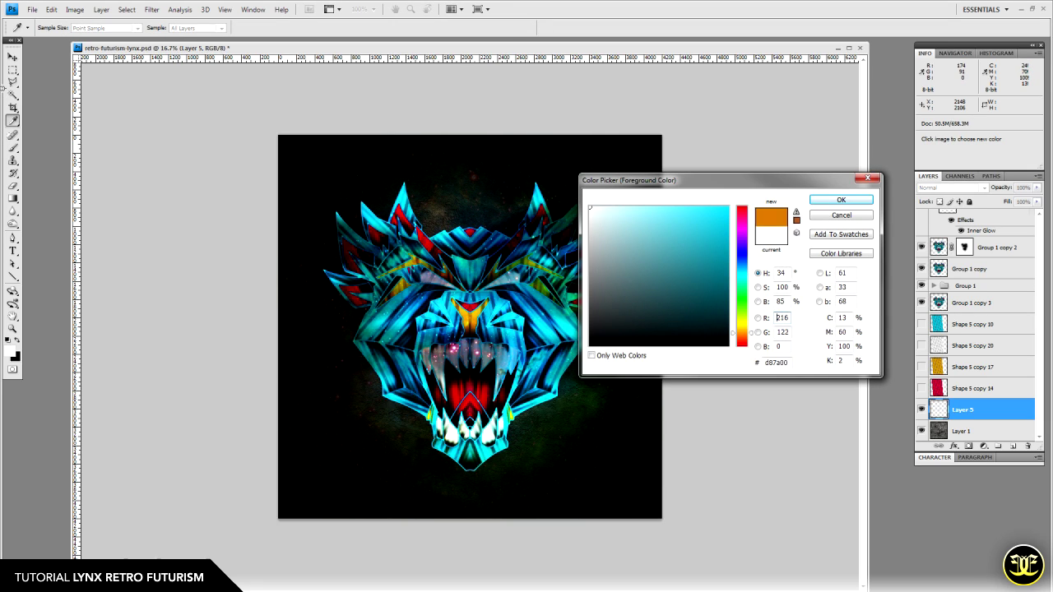
{"action": "left_click_drag", "start_coordinate": [473, 324], "coordinate": [484, 305]}
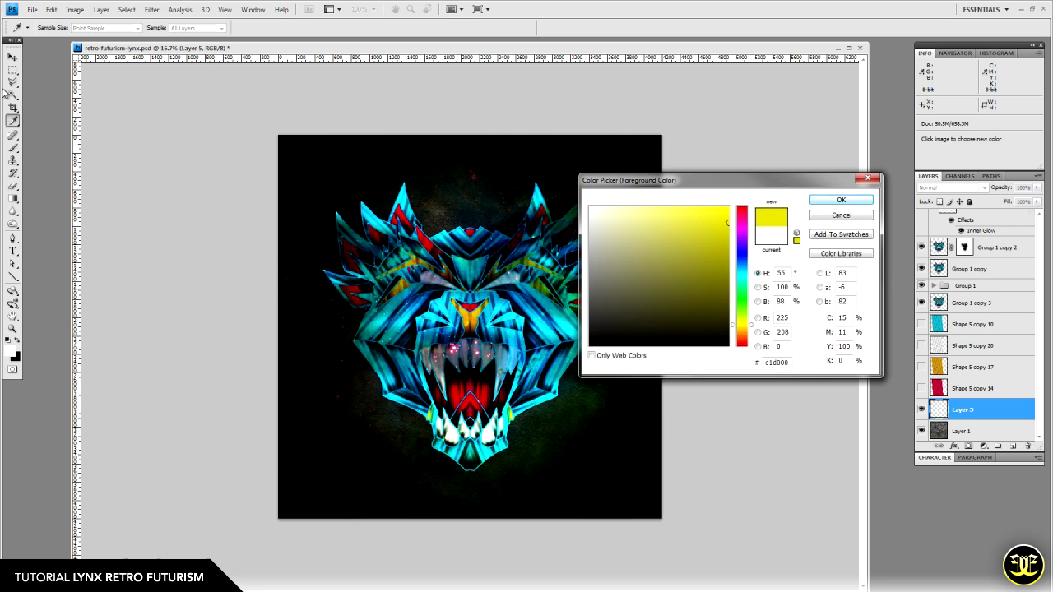
{"action": "key", "text": "Return"}
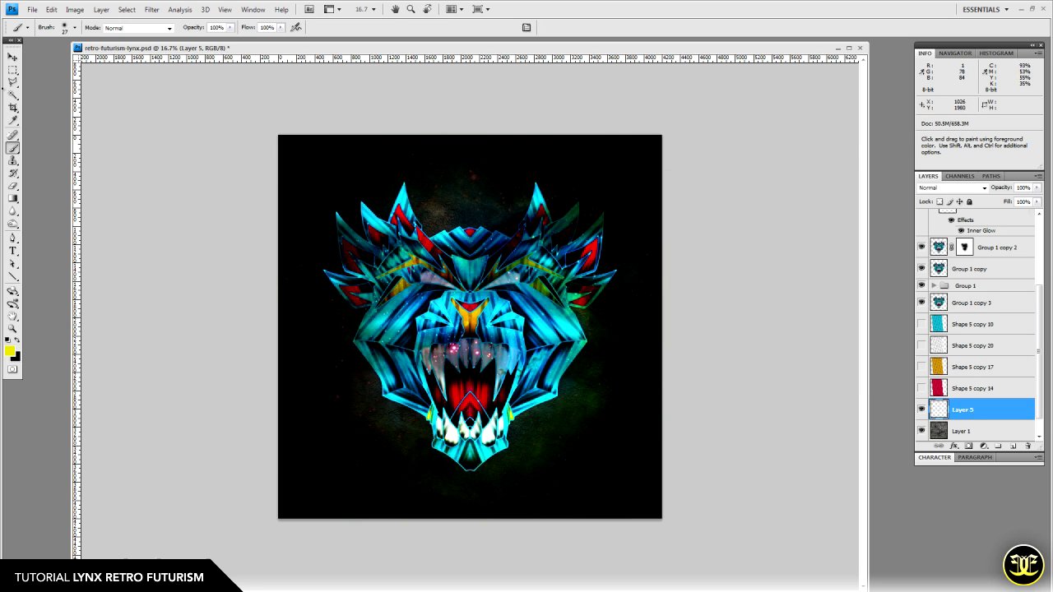
{"action": "left_click", "coordinate": [10, 352]}
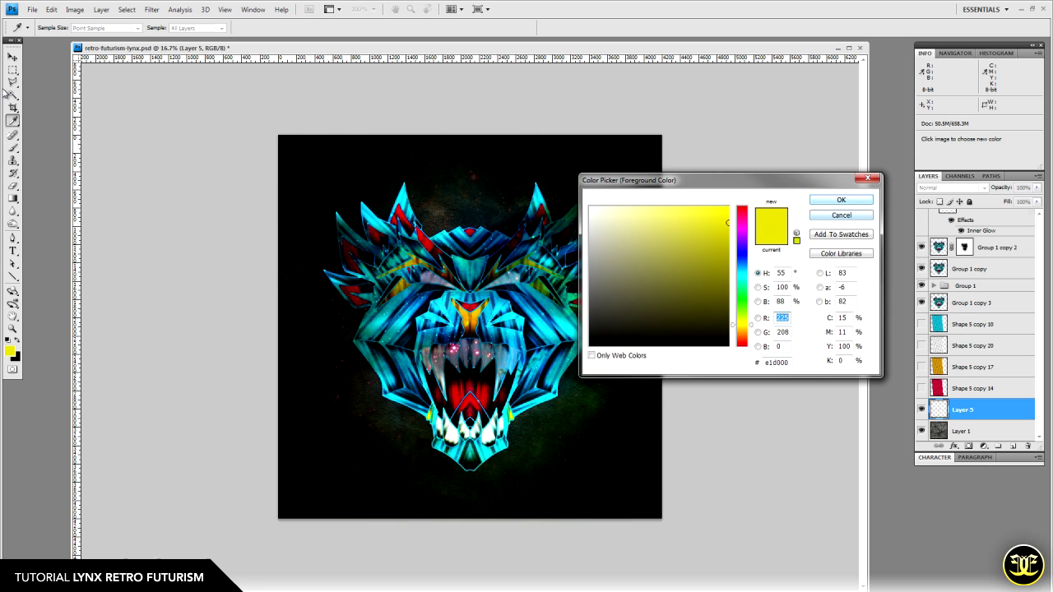
{"action": "key", "text": "Return"}
{"action": "key", "text": "b"}
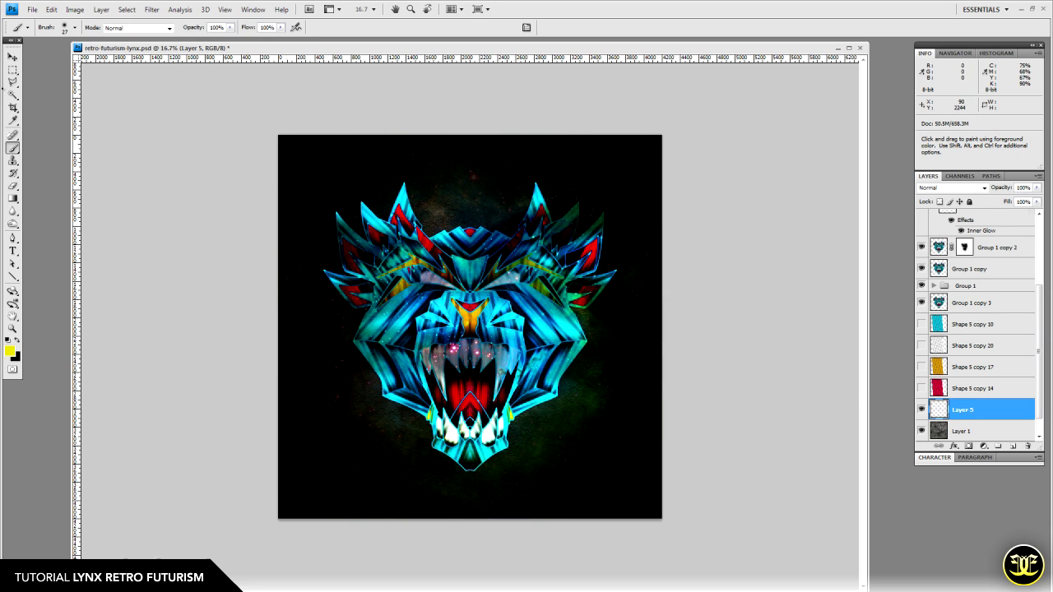
- Choose the soft round 300 px brush preset and set its master diameter to 1242 px
{"action": "right_click", "coordinate": [426, 303]}
{"action": "left_click", "coordinate": [529, 420]}
{"action": "left_click_drag", "start_coordinate": [520, 325], "coordinate": [534, 325]}
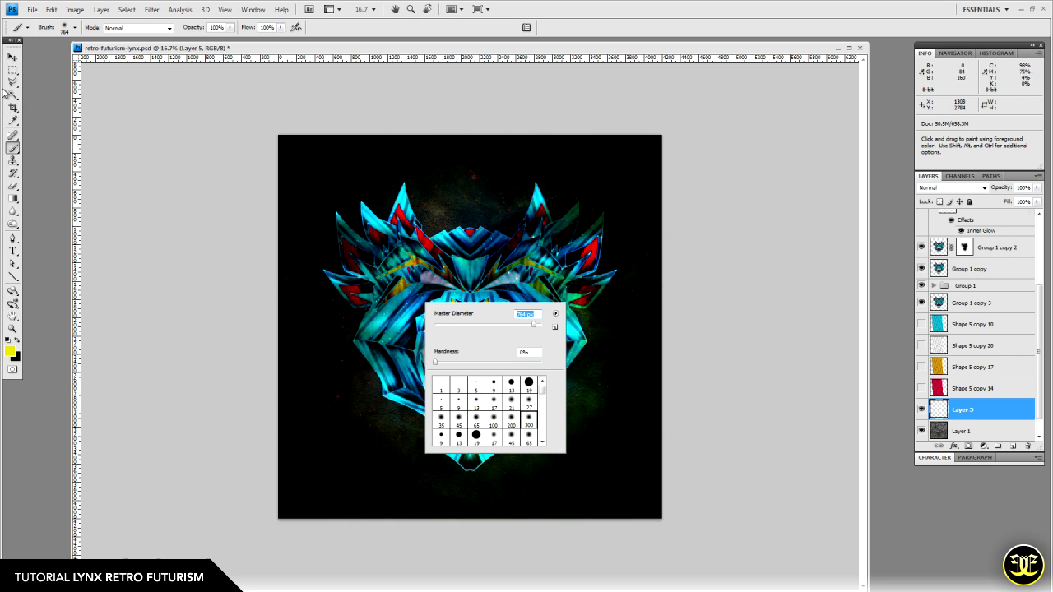
{"action": "type", "text": "911"}
{"action": "key", "text": "Return"}
{"action": "left_click_drag", "start_coordinate": [535, 325], "coordinate": [534, 325]}
{"action": "type", "text": "1242"}
{"action": "key", "text": "Return"}
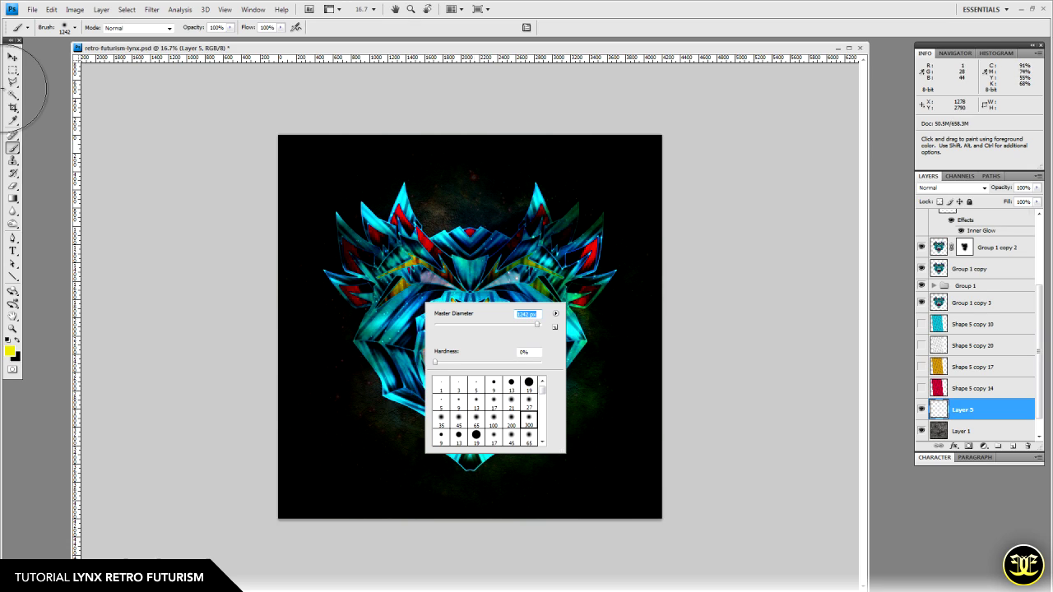
- Paint soft yellow glow spots on Layer 5 behind the lynx's lower-left cheek and between its ears
{"action": "key", "text": "Return"}
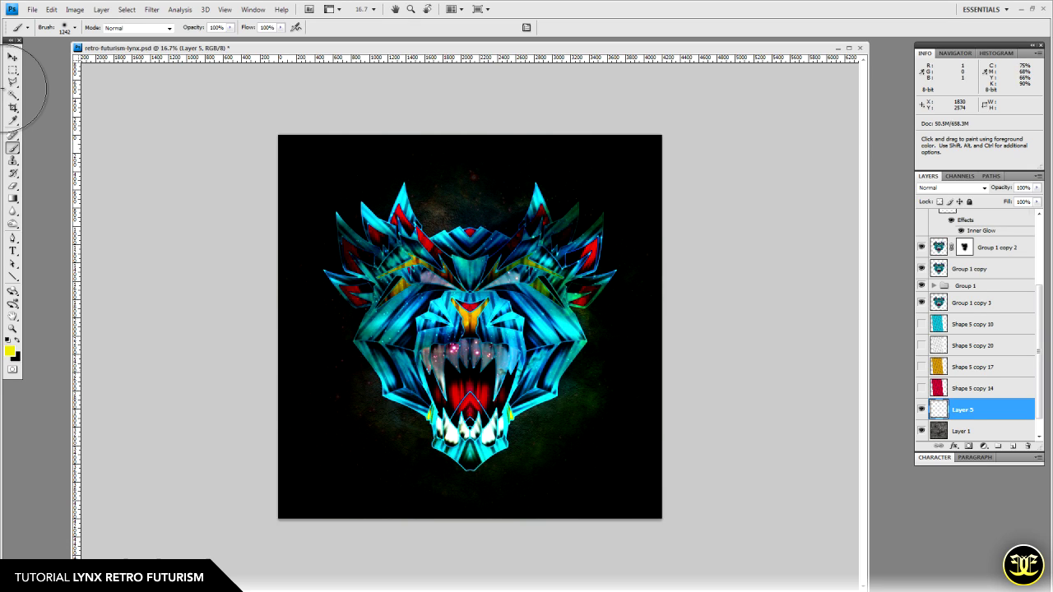
{"action": "left_click", "coordinate": [390, 404]}
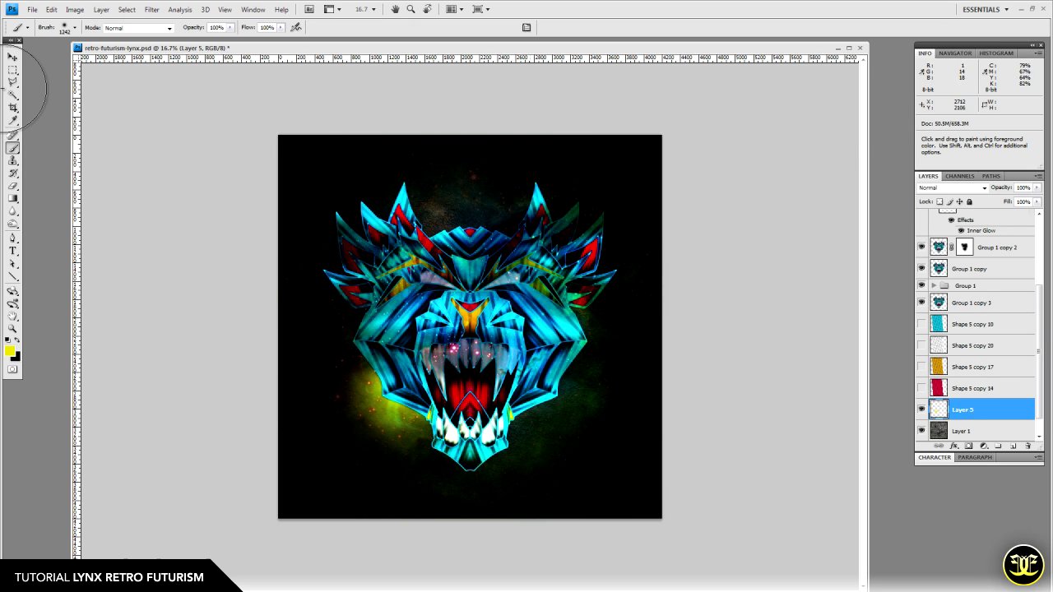
{"action": "left_click", "coordinate": [492, 216]}
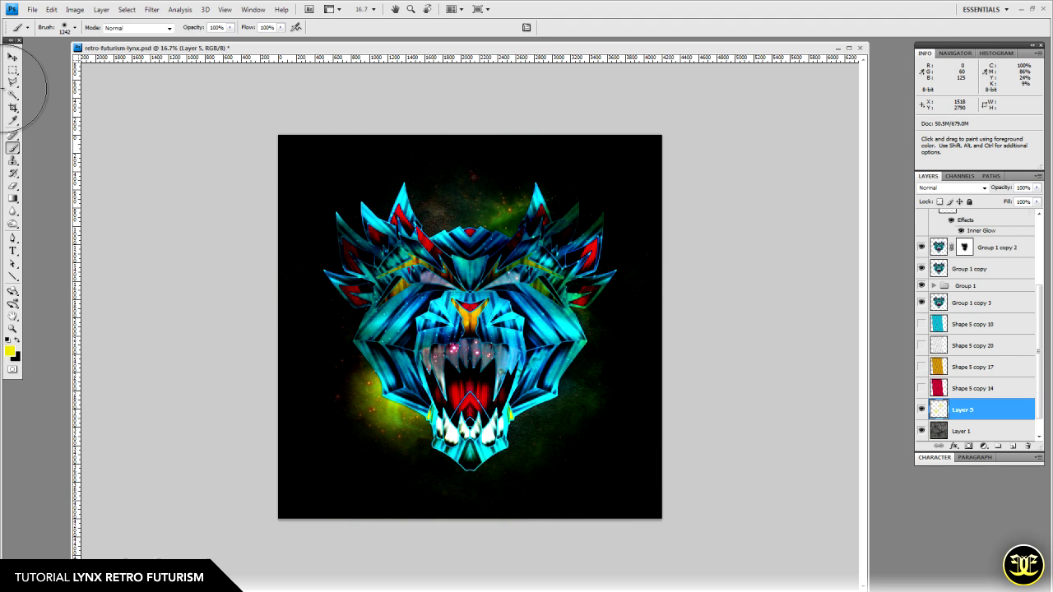
{"action": "key", "text": "z"}
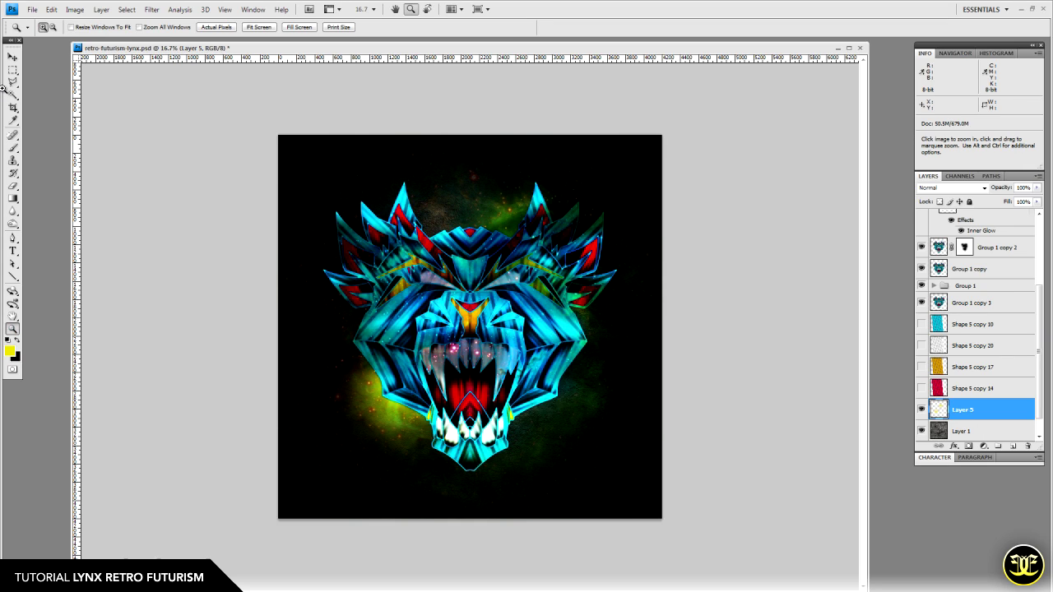
- Compare the lynx head with Layer 4 copy's nebula effect hidden and shown
{"action": "scroll", "coordinate": [979, 330], "scroll_direction": "up", "scroll_amount": 3}
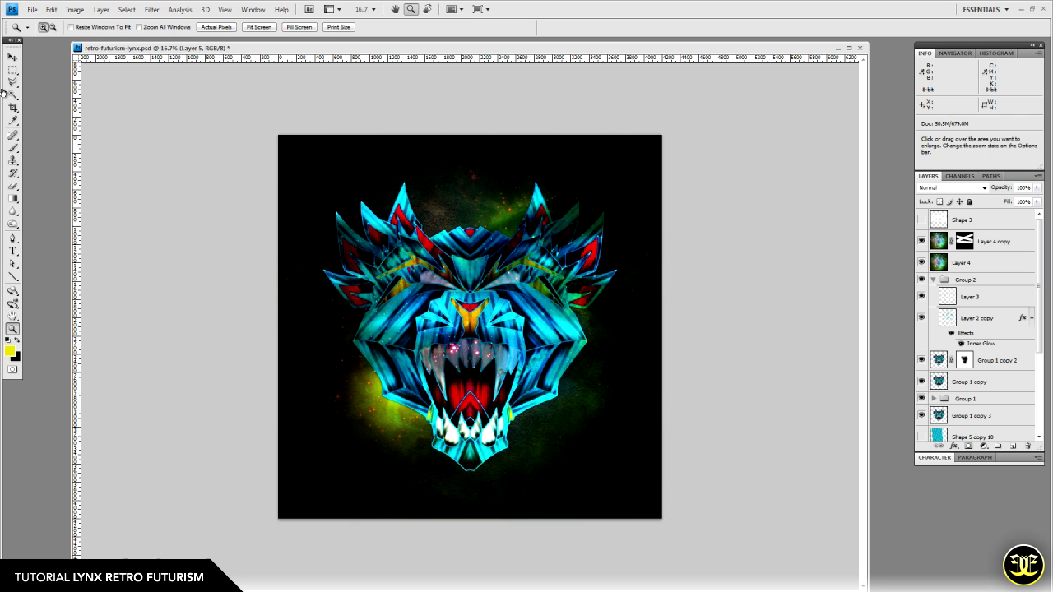
{"action": "left_click", "coordinate": [995, 242]}
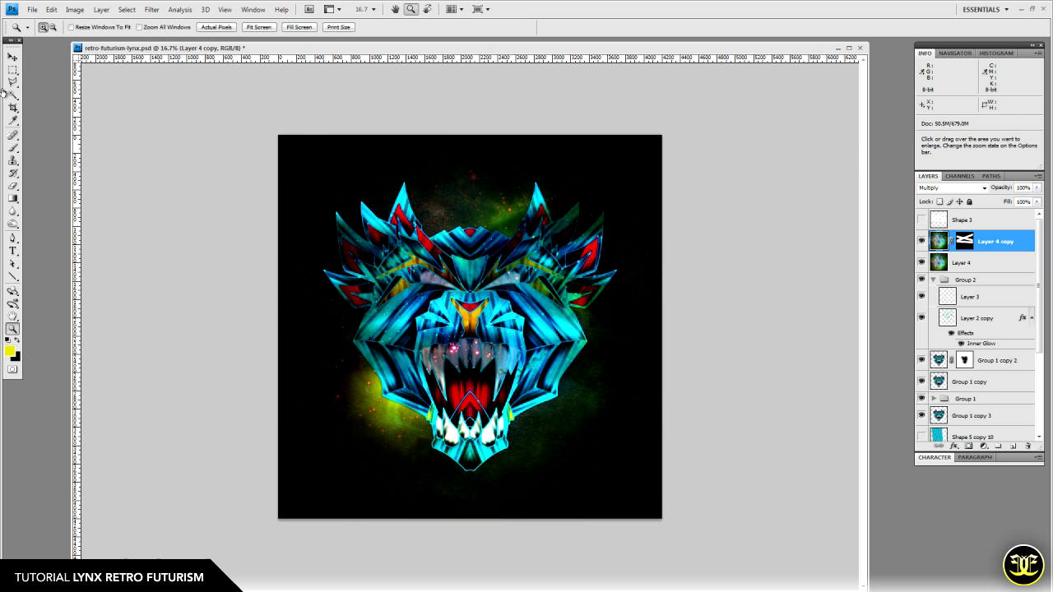
{"action": "left_click", "coordinate": [922, 241]}
{"action": "left_click", "coordinate": [922, 241]}
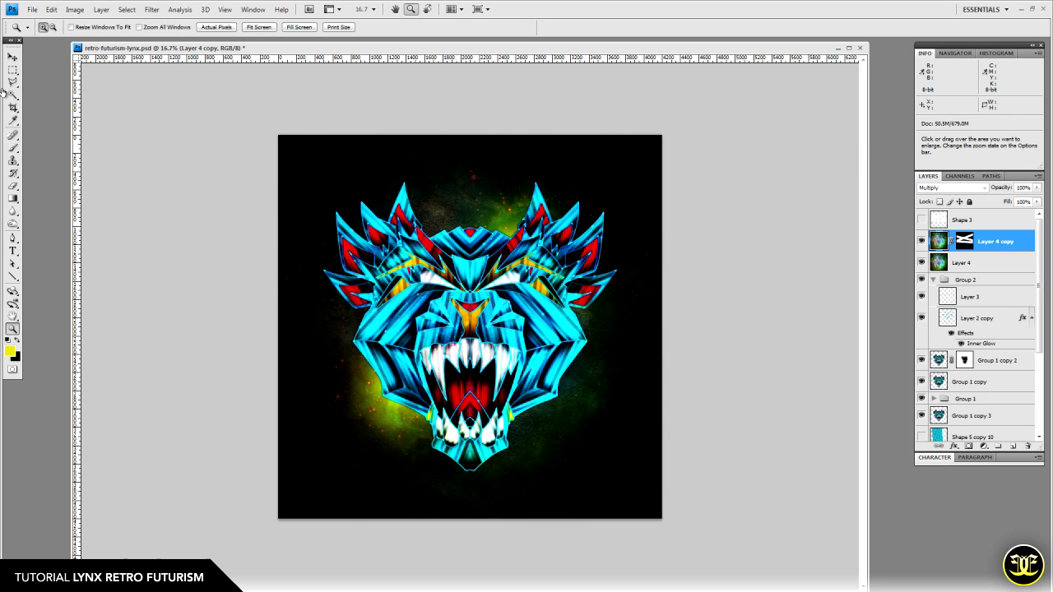
{"action": "key", "text": "shift+plus"}
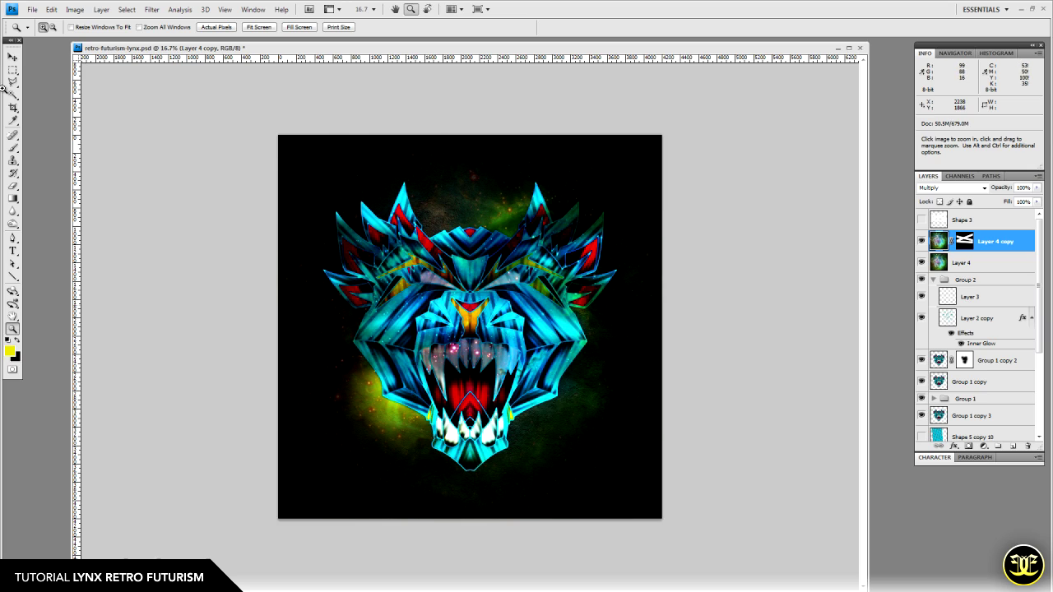
- Target the mask of Layer 4 copy for painting with a soft black brush, master diameter 862 px
{"action": "left_click", "coordinate": [964, 241]}
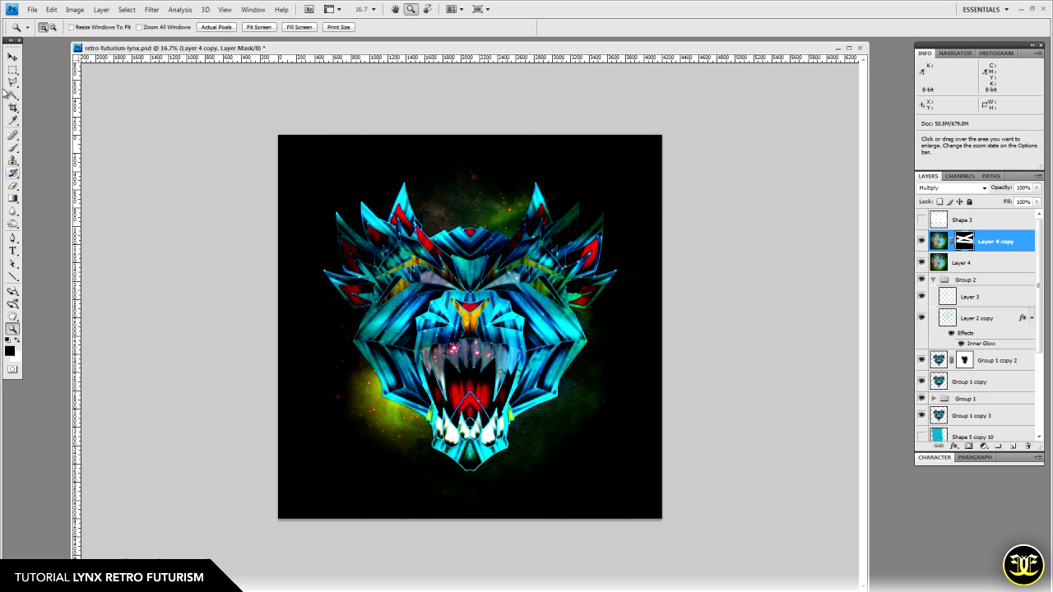
{"action": "key", "text": "b"}
{"action": "key", "text": "x"}
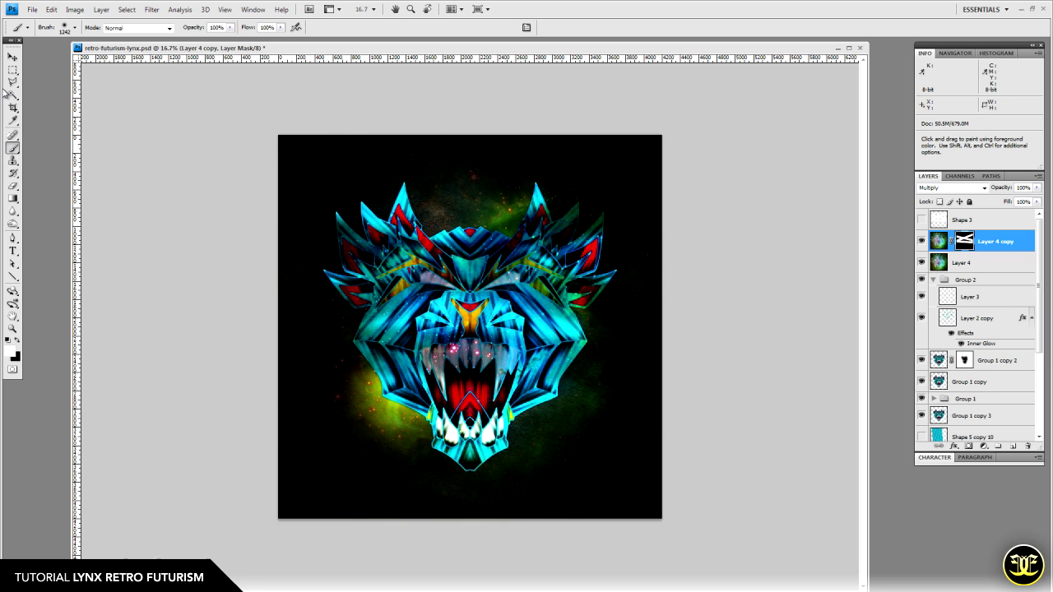
{"action": "left_click", "coordinate": [16, 340]}
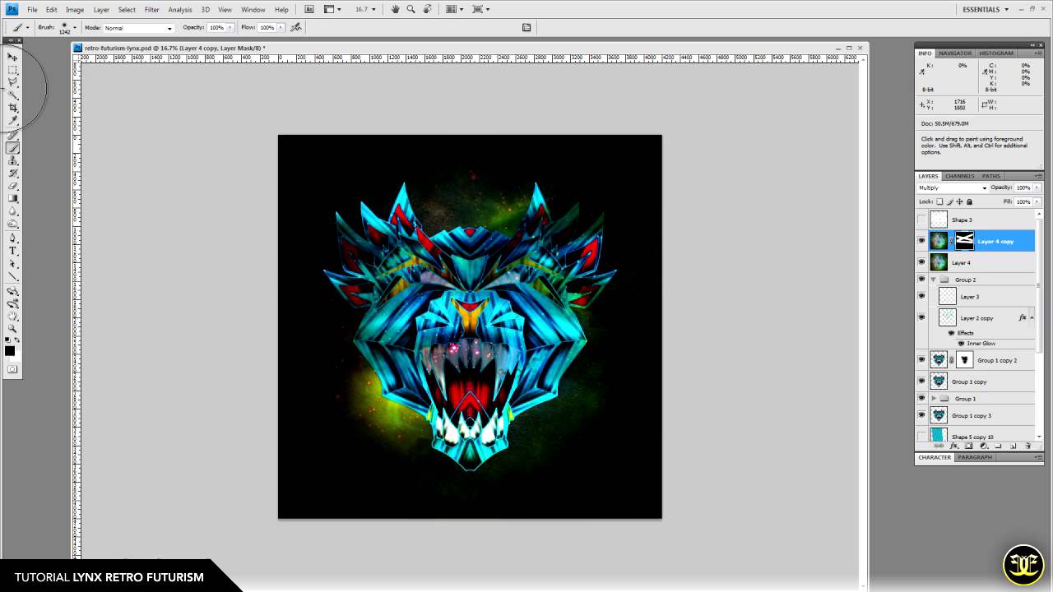
{"action": "right_click", "coordinate": [451, 283]}
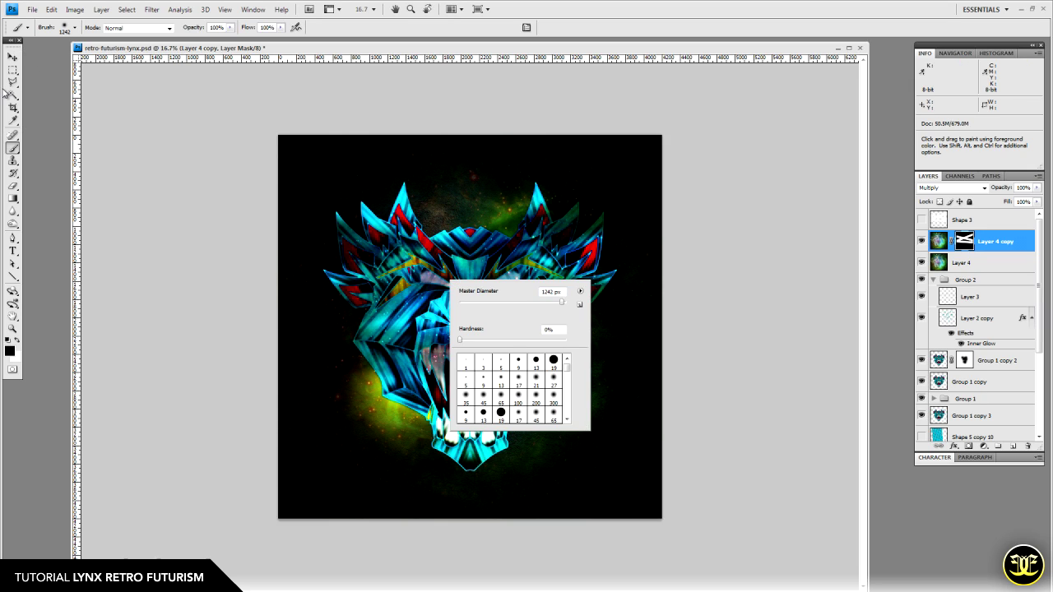
{"action": "left_click_drag", "start_coordinate": [562, 302], "coordinate": [553, 302]}
{"action": "left_click_drag", "start_coordinate": [552, 301], "coordinate": [551, 302]}
{"action": "key", "text": "bracketright"}
{"action": "key", "text": "bracketright"}
{"action": "key", "text": "Return"}
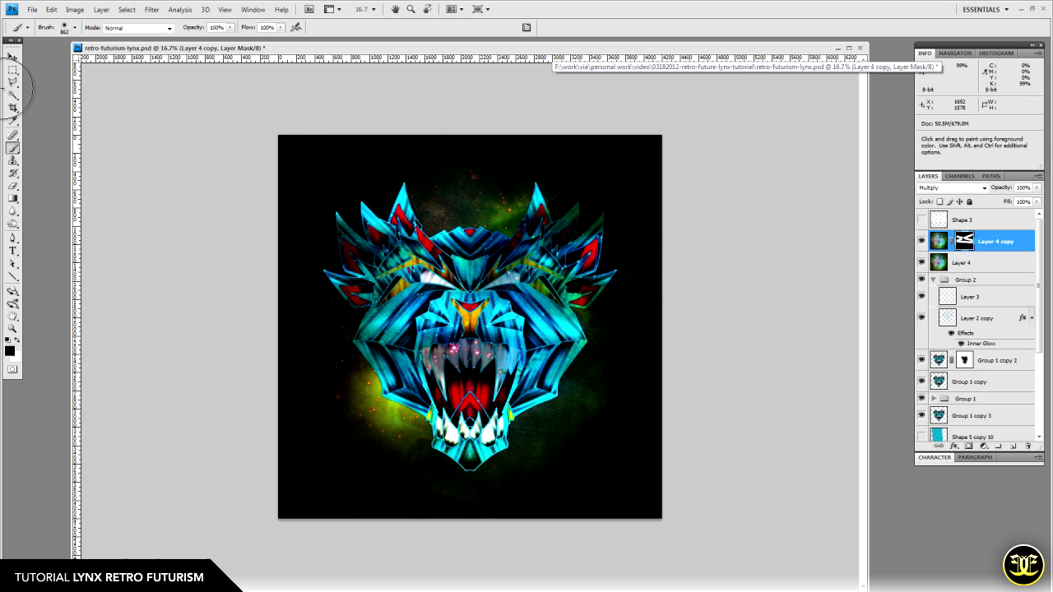
- Paint black on the Layer 4 copy mask over both of the lynx's eyes to hide the nebula there
{"action": "left_click", "coordinate": [504, 278]}
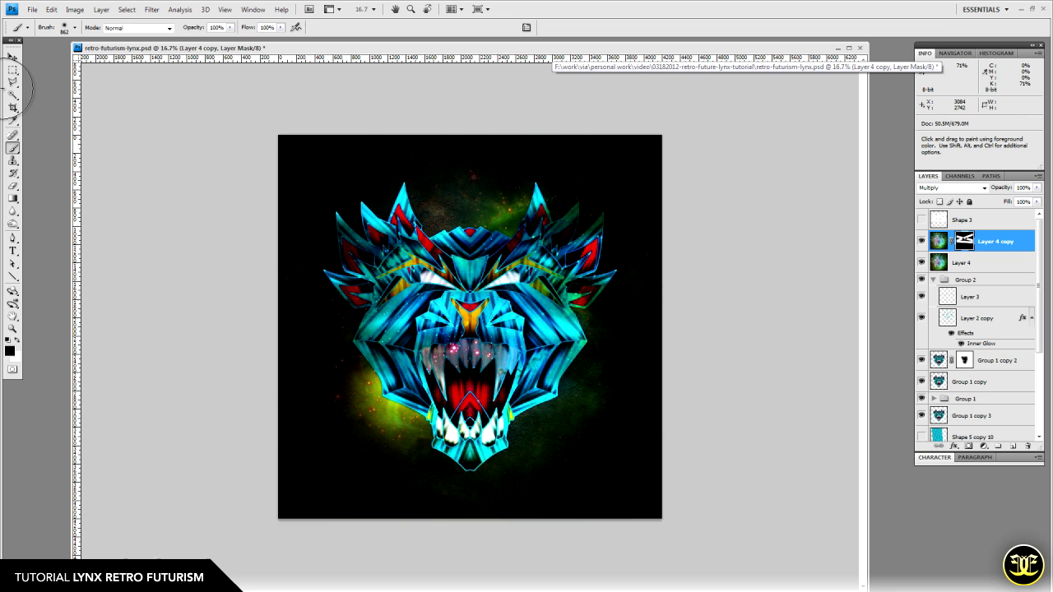
{"action": "left_click", "coordinate": [433, 279]}
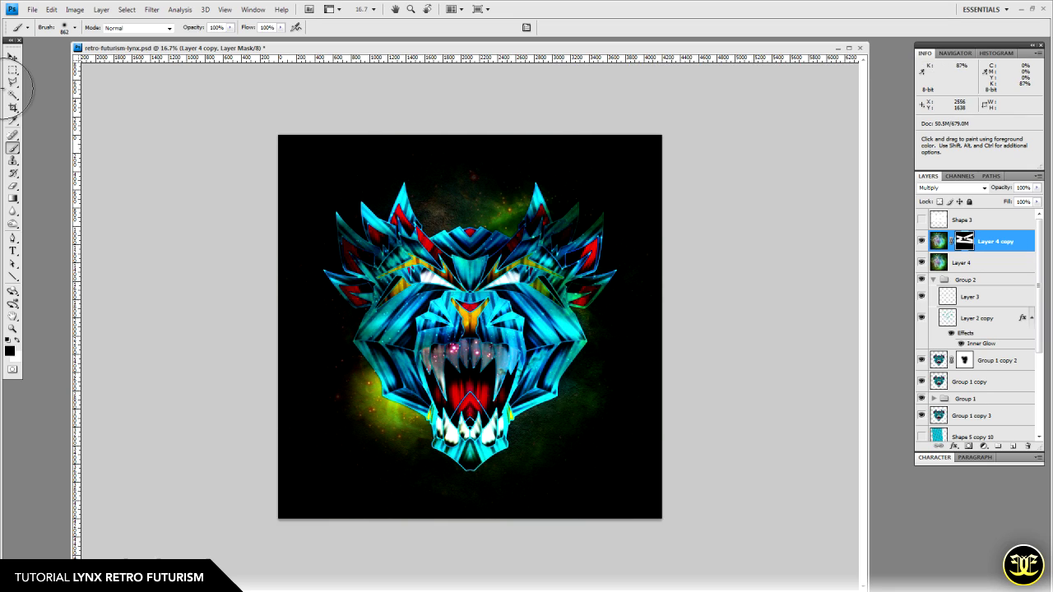
{"action": "left_click", "coordinate": [511, 277]}
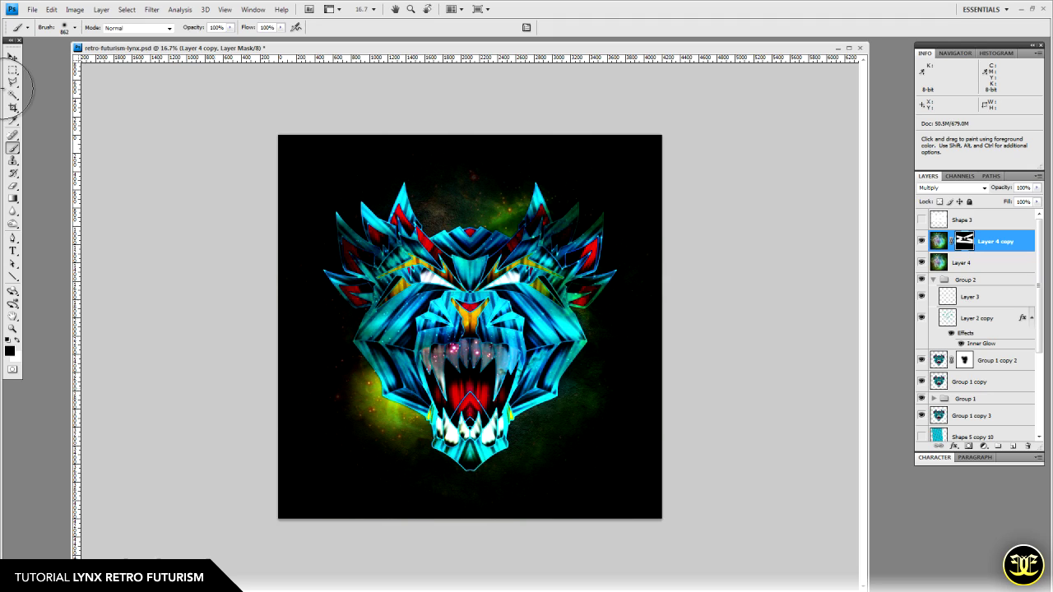
{"action": "key", "text": "v"}
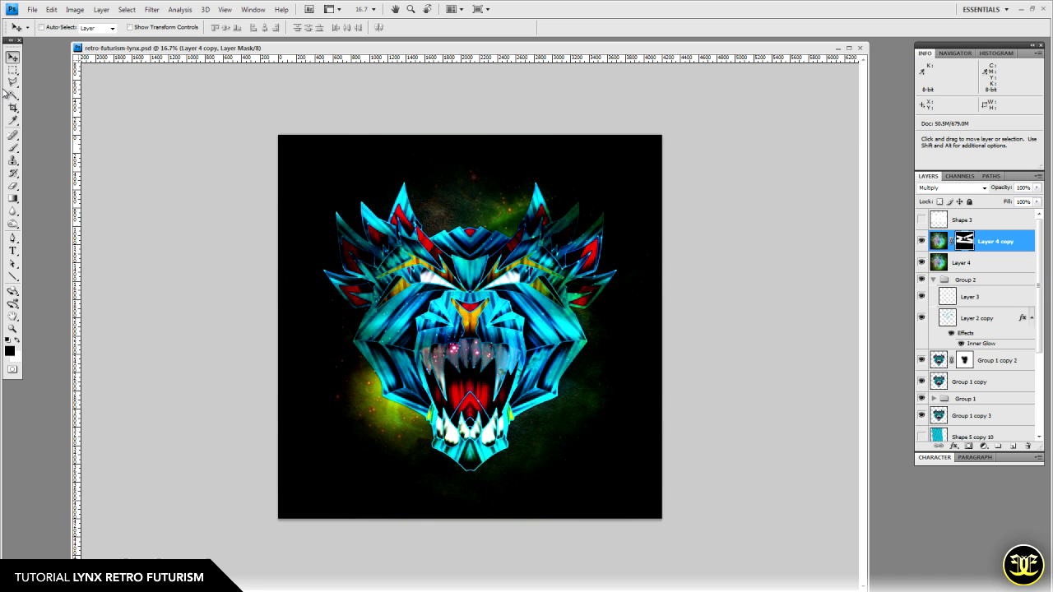
- Open lens_flare_24 4.jpg from the Lens Flares Think Design Blog folder
{"action": "key", "text": "ctrl+o"}
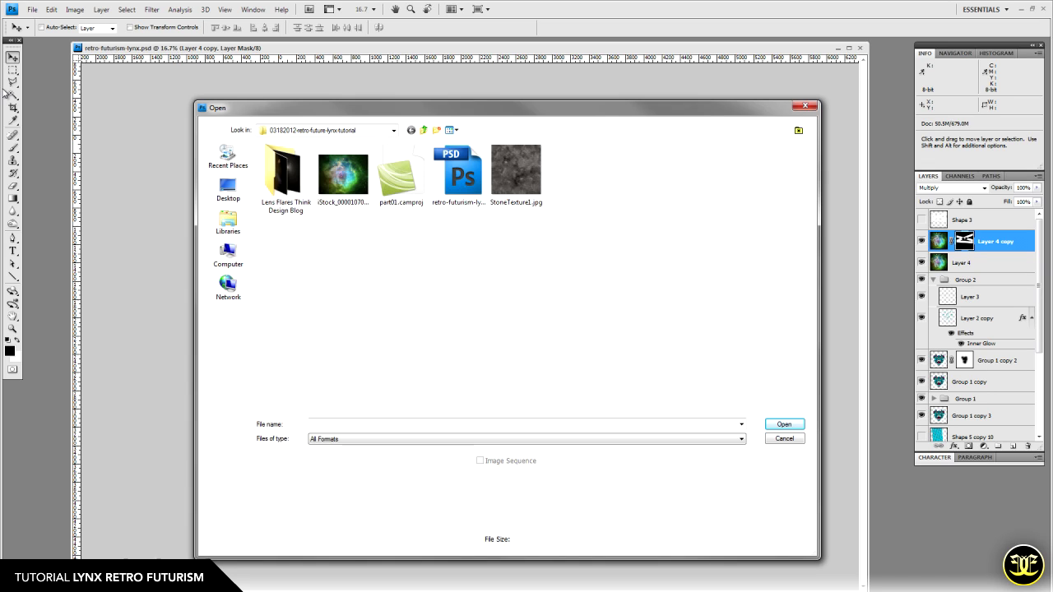
{"action": "double_click", "coordinate": [283, 171]}
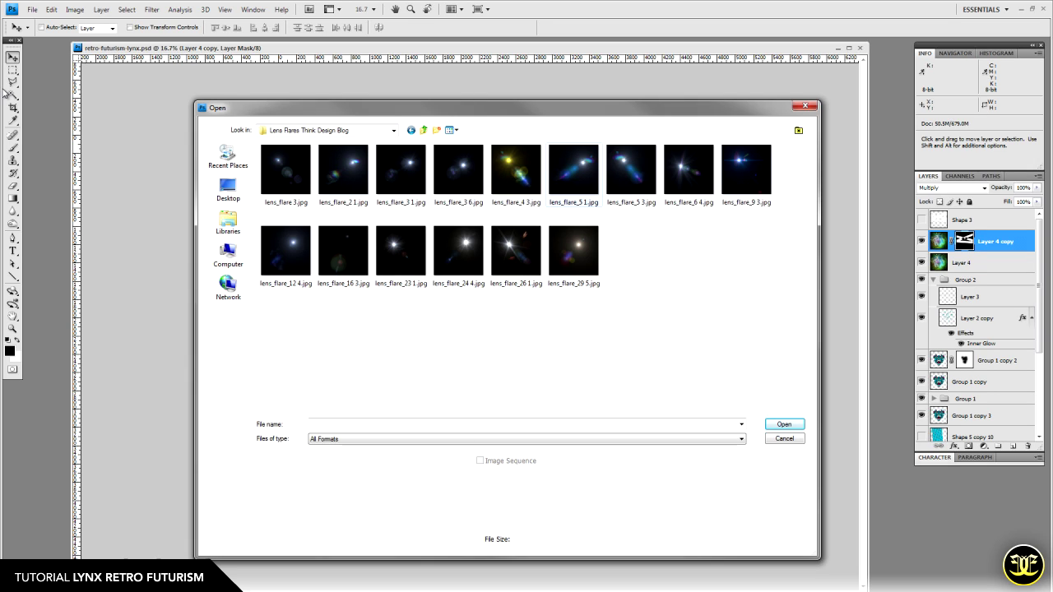
{"action": "left_click", "coordinate": [572, 175]}
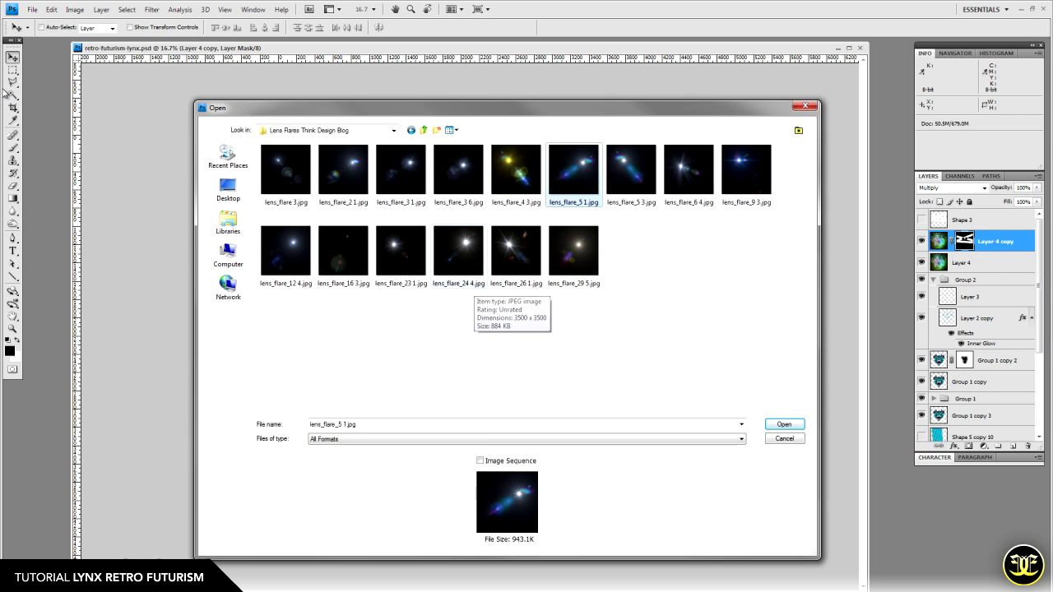
{"action": "left_click", "coordinate": [470, 270]}
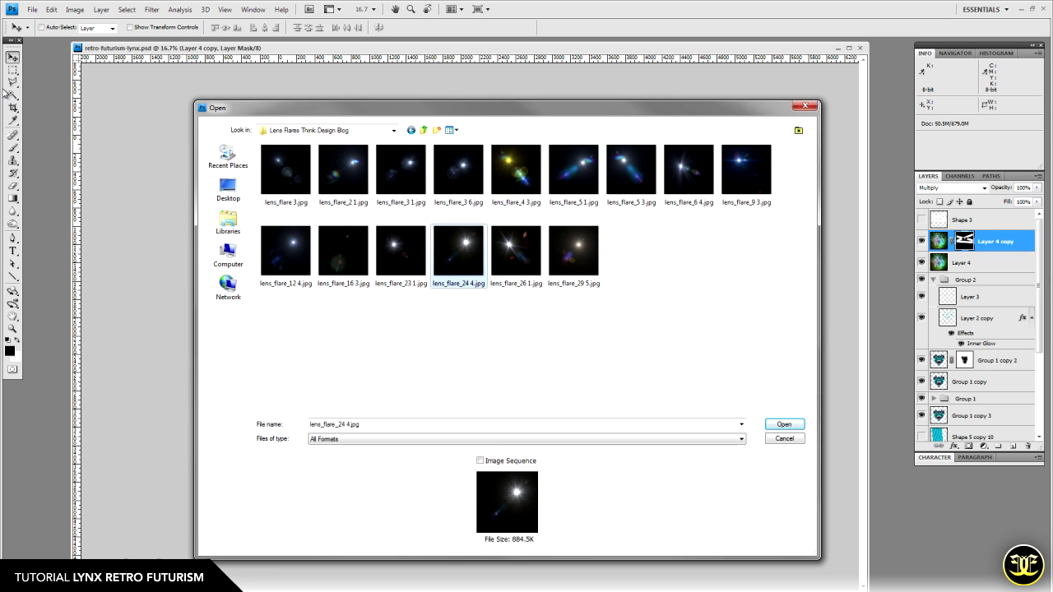
{"action": "double_click", "coordinate": [460, 264]}
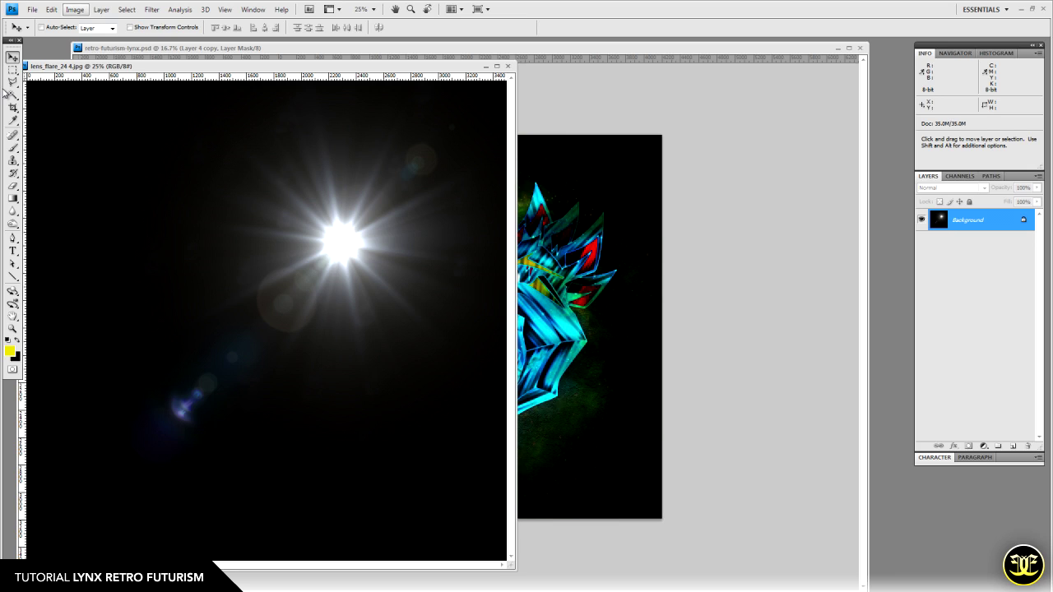
- Raise the contrast of the lens flare image slightly with a Brightness/Contrast adjustment
{"action": "left_click", "coordinate": [75, 9]}
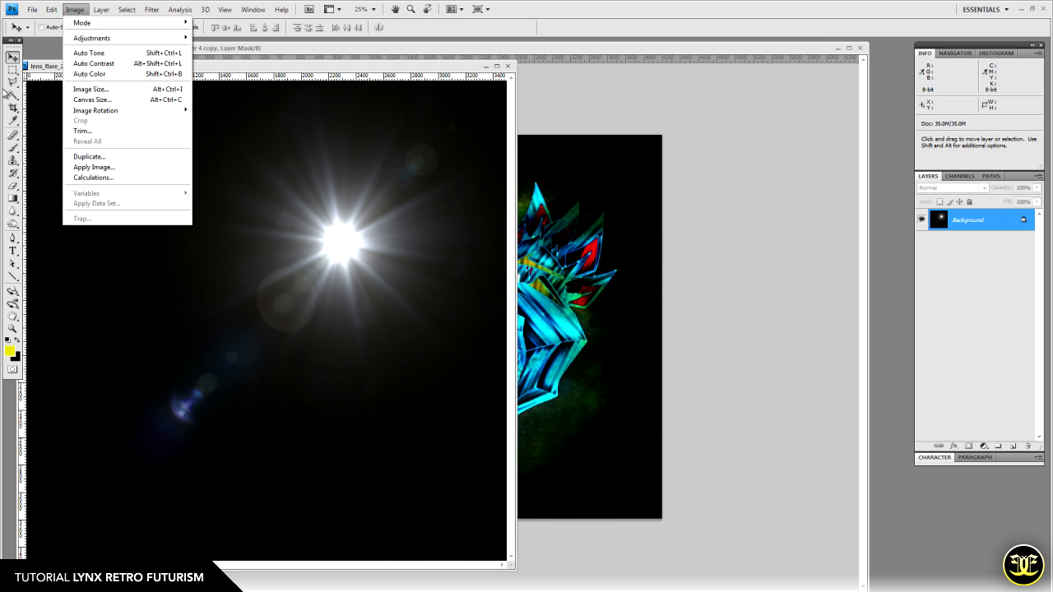
{"action": "mouse_move", "coordinate": [91, 38]}
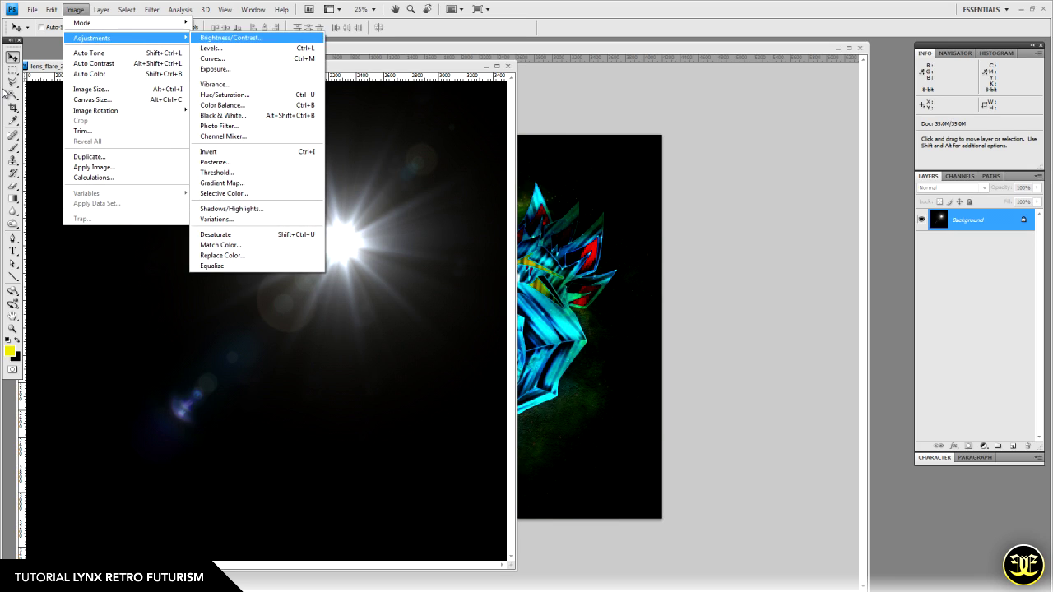
{"action": "left_click", "coordinate": [231, 38]}
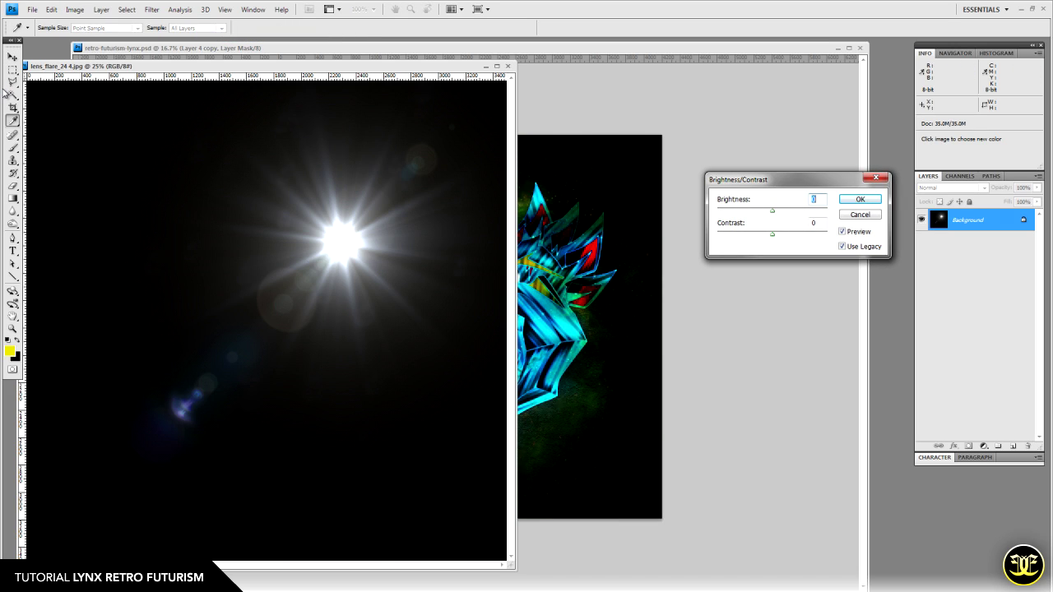
{"action": "left_click_drag", "start_coordinate": [772, 235], "coordinate": [785, 234]}
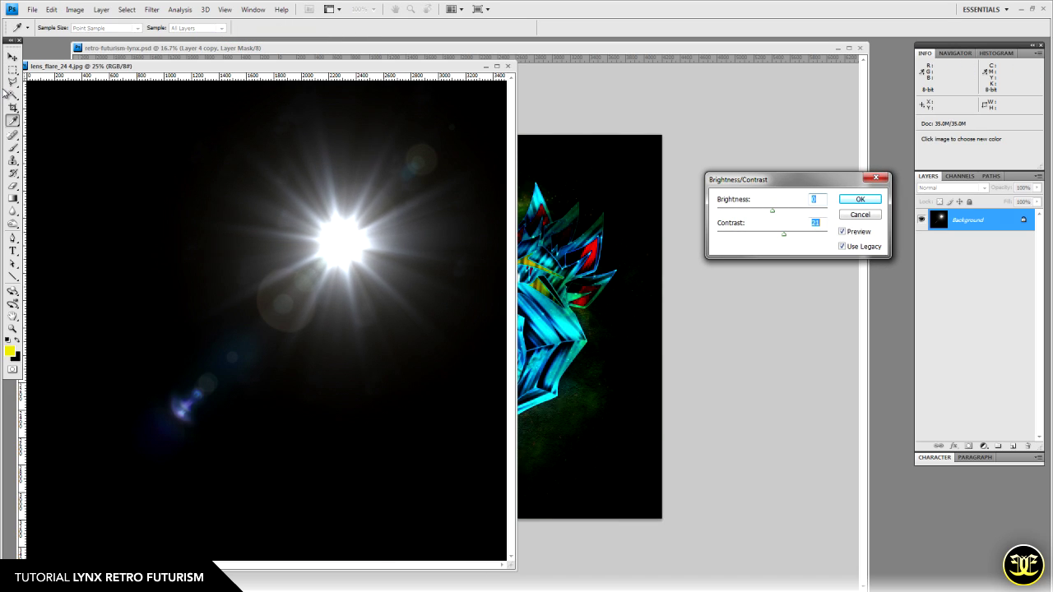
{"action": "key", "text": "Down"}
{"action": "key", "text": "Down"}
{"action": "key", "text": "Down"}
{"action": "key", "text": "Down"}
{"action": "key", "text": "Tab"}
{"action": "key", "text": "Up"}
{"action": "key", "text": "Return"}
- Bring the lens flare into retro-futurism-lynx.psd as a new layer above Layer 4 copy and set its blend mode to Lighten
{"action": "key", "text": "v"}
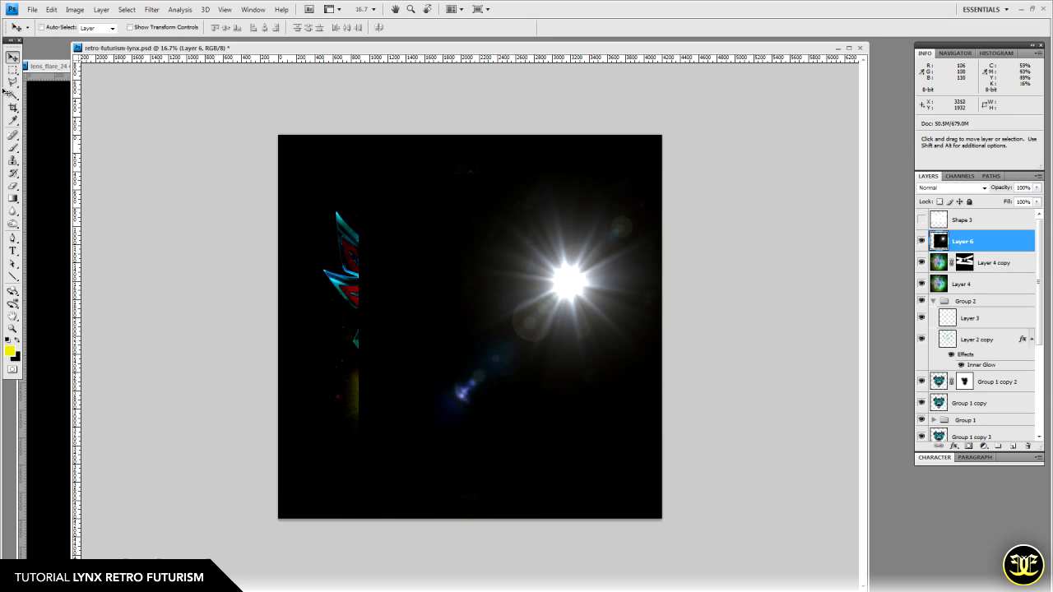
{"action": "left_click_drag", "start_coordinate": [605, 326], "coordinate": [484, 327]}
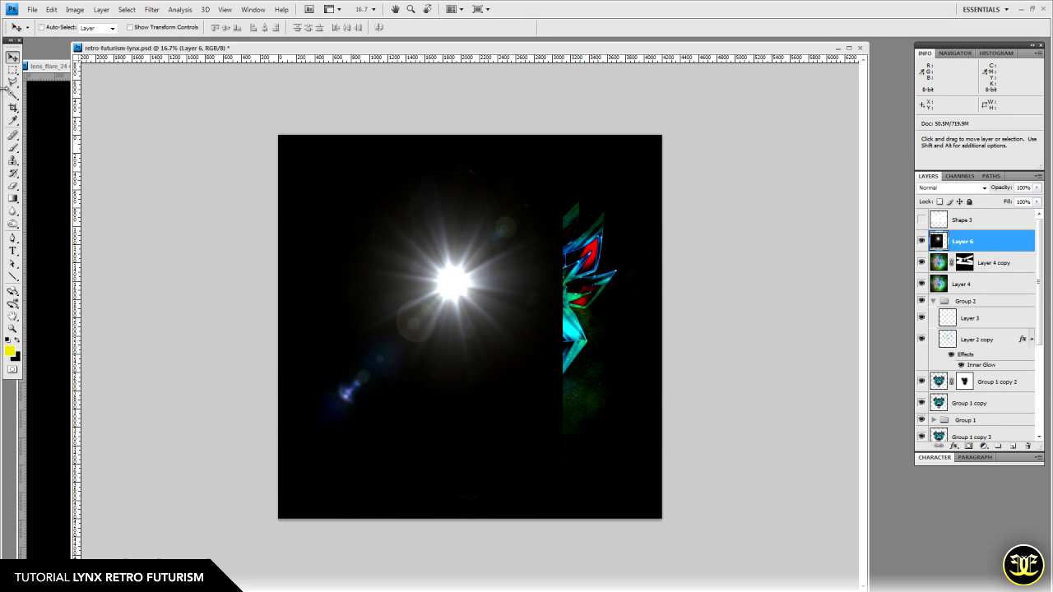
{"action": "left_click", "coordinate": [952, 188]}
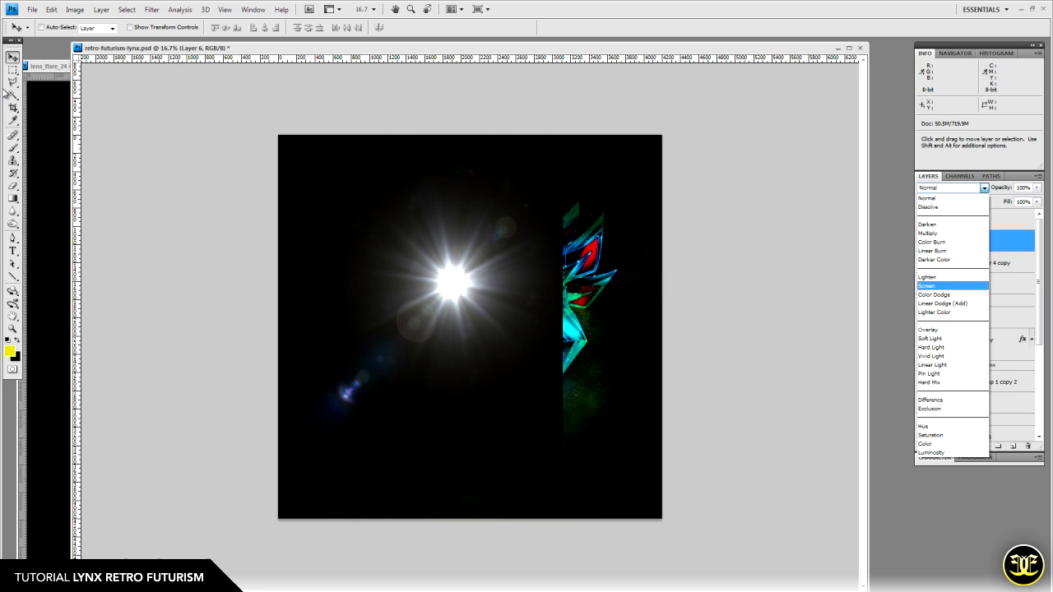
{"action": "left_click", "coordinate": [927, 277]}
- Position the lens flare over the eye on the image's right side and scale it down to fit the eye
{"action": "left_click_drag", "start_coordinate": [459, 283], "coordinate": [509, 276]}
{"action": "key", "text": "Down"}
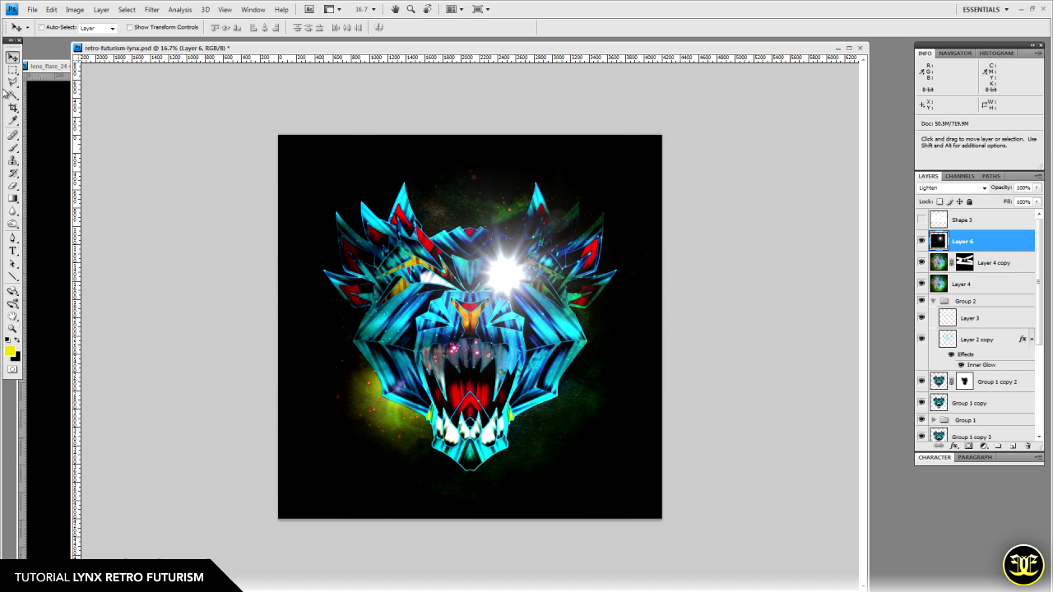
{"action": "key", "text": "z"}
{"action": "key", "text": "ctrl+plus"}
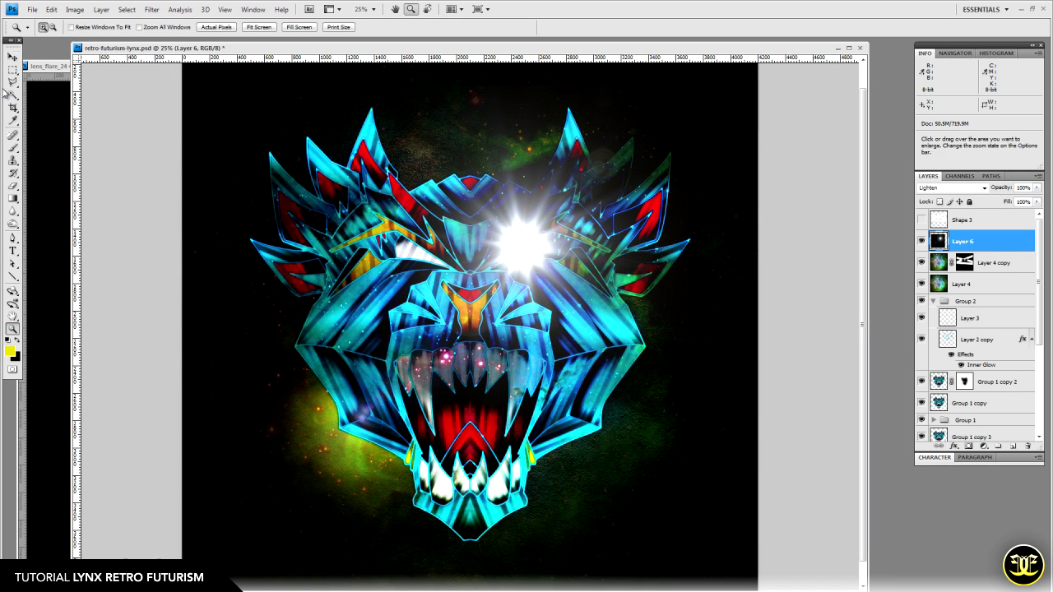
{"action": "key", "text": "v"}
{"action": "key", "text": "ctrl+t"}
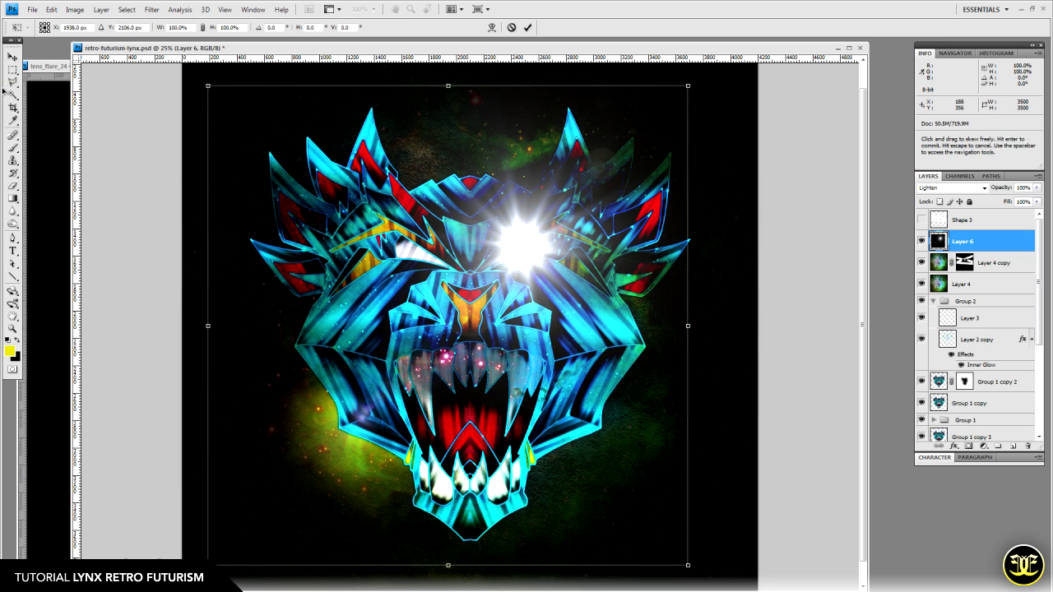
{"action": "left_click_drag", "start_coordinate": [210, 86], "coordinate": [312, 190]}
{"action": "left_click_drag", "start_coordinate": [491, 281], "coordinate": [532, 250]}
{"action": "left_click_drag", "start_coordinate": [356, 190], "coordinate": [349, 190]}
{"action": "key", "text": "Return"}
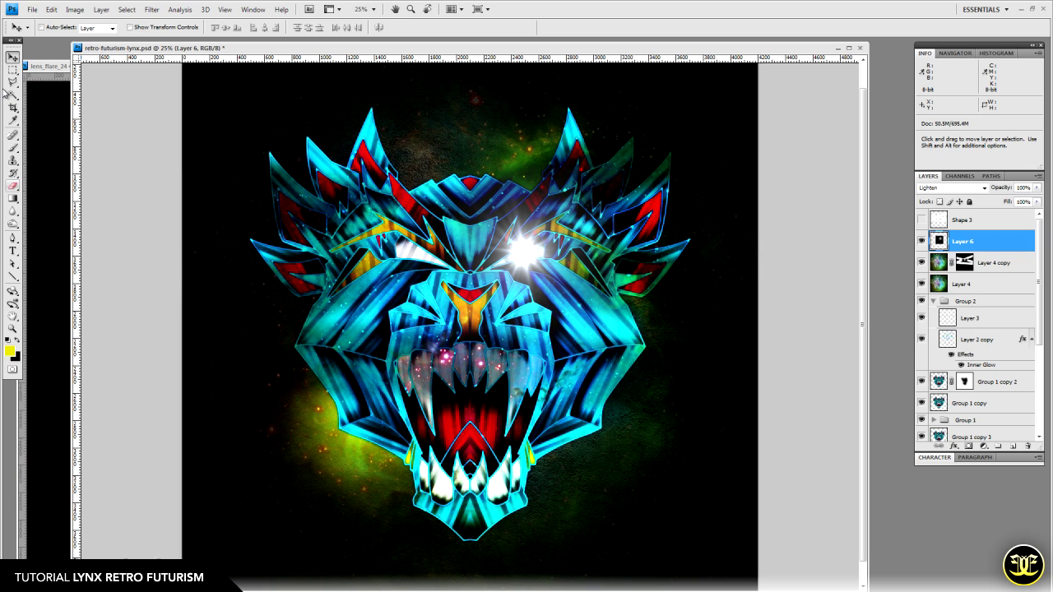
- Set the Eraser tool to the soft round 300 px brush preset with a master diameter of 1242 px
{"action": "left_click", "coordinate": [13, 186]}
{"action": "right_click", "coordinate": [547, 384]}
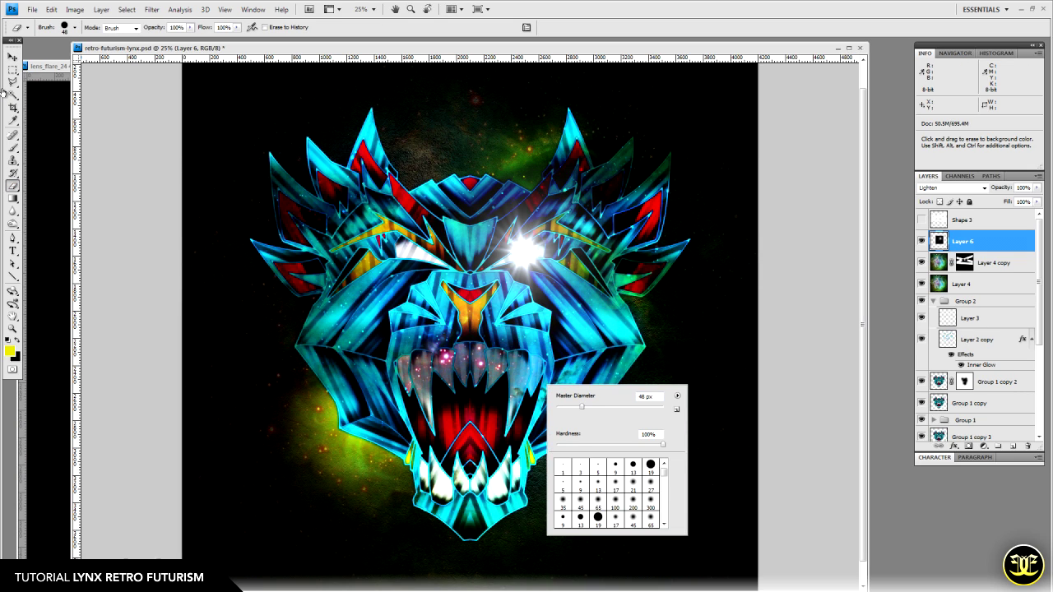
{"action": "left_click", "coordinate": [651, 501]}
{"action": "left_click_drag", "start_coordinate": [642, 407], "coordinate": [659, 407]}
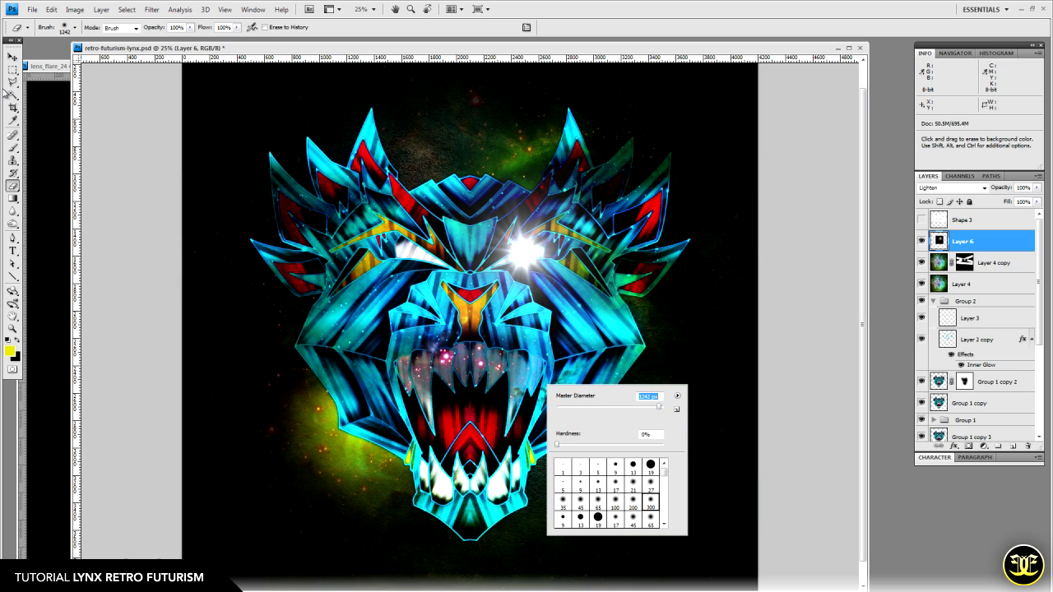
- Erase the leftover outer edges of the lens flare layer around the glowing eye with the large soft eraser
{"action": "key", "text": "Return"}
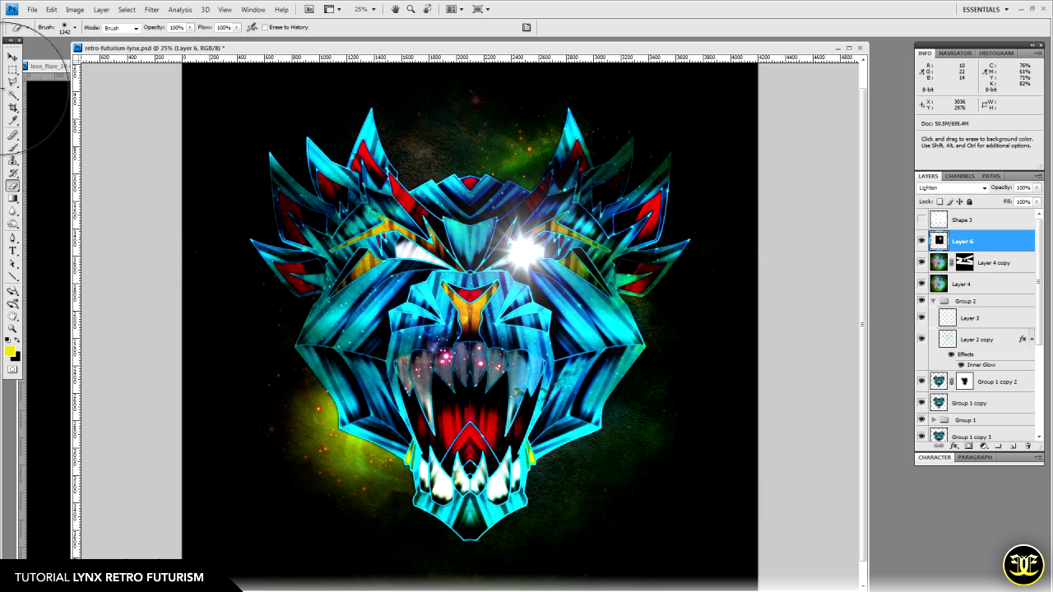
{"action": "left_click_drag", "start_coordinate": [650, 371], "coordinate": [567, 455]}
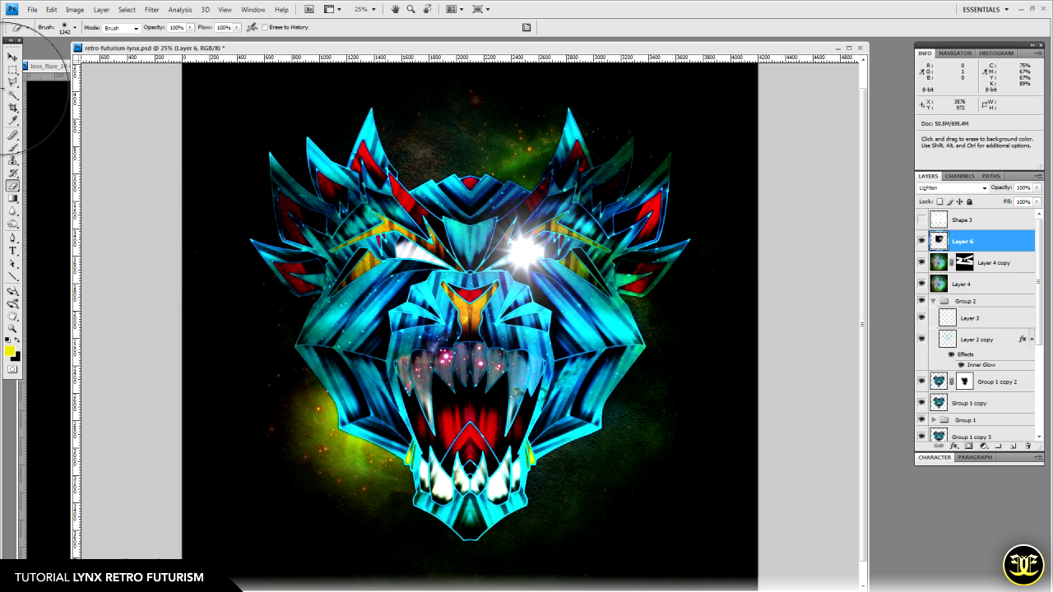
{"action": "mouse_move", "coordinate": [723, 232]}
{"action": "left_mouse_down"}
{"action": "mouse_move", "coordinate": [625, 173]}
{"action": "mouse_move", "coordinate": [494, 140]}
{"action": "mouse_move", "coordinate": [354, 189]}
{"action": "mouse_move", "coordinate": [267, 260]}
{"action": "left_mouse_up"}
- Duplicate the lens flare layer and flip the copy horizontally for the eye on the image's left side
{"action": "key", "text": "v"}
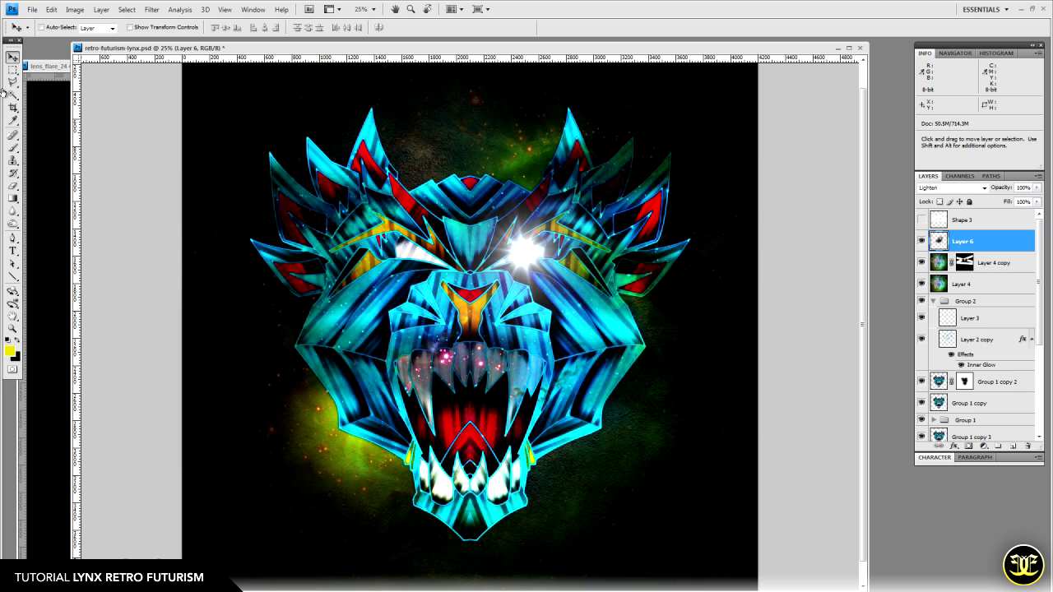
{"action": "key", "text": "ctrl+j"}
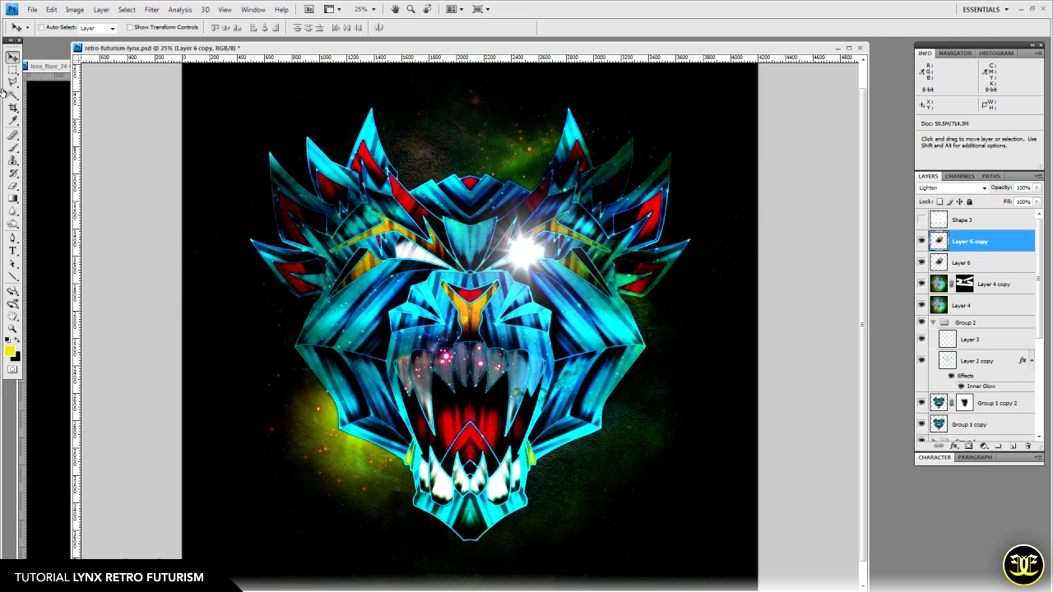
{"action": "left_click", "coordinate": [51, 9]}
{"action": "mouse_move", "coordinate": [116, 213]}
{"action": "left_click", "coordinate": [222, 332]}
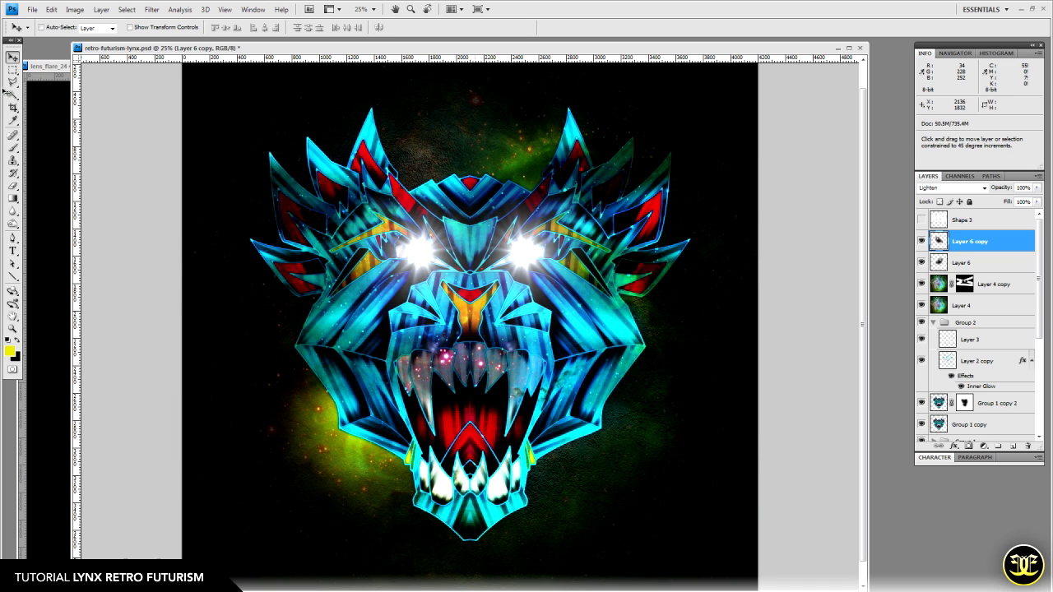
- Nudge the flipped lens flare copy slightly left with the Move tool to center it on its eye
{"action": "key", "text": "shift+Left"}
{"action": "key", "text": "shift+Left"}
{"action": "key", "text": "shift+Left"}
{"action": "key", "text": "shift+Left"}
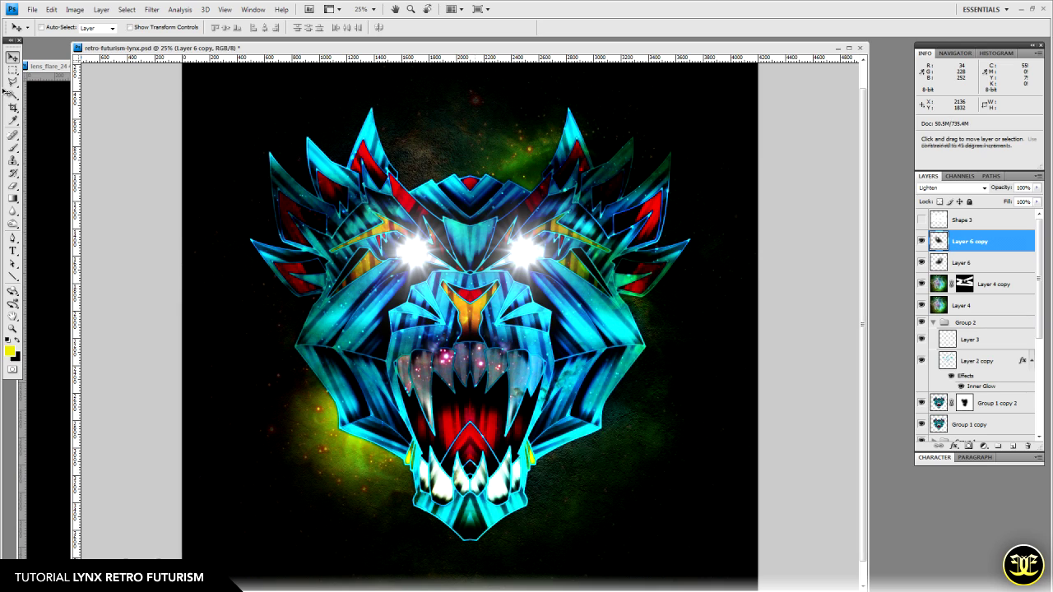
{"action": "key", "text": "Left"}
{"action": "key", "text": "Left"}
{"action": "key", "text": "Left"}
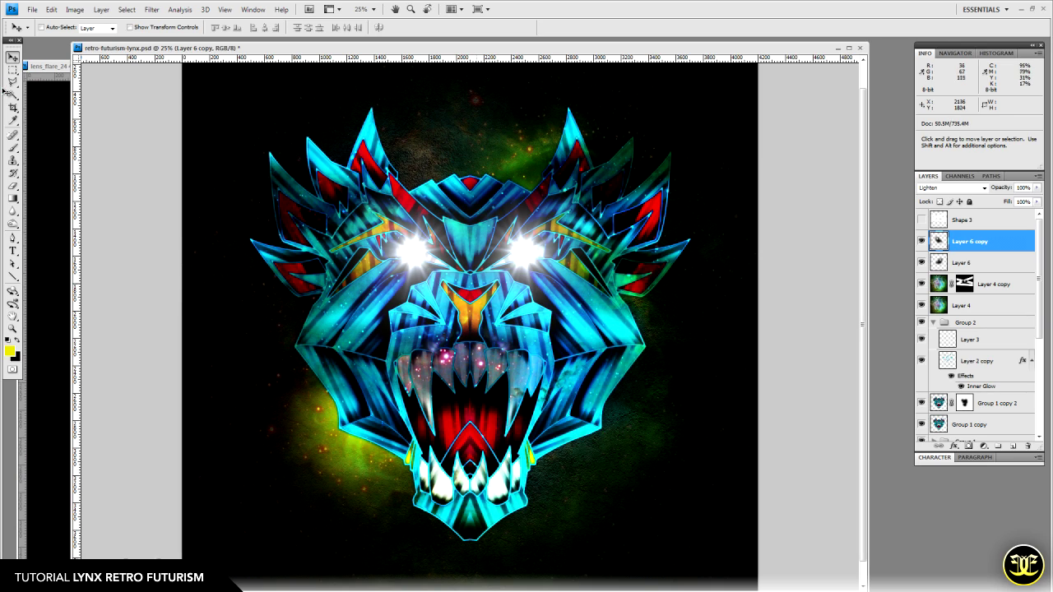
- Select the original lens flare on Layer 6 and nudge it slightly right over its eye
{"action": "key", "text": "alt+bracketleft"}
{"action": "key", "text": "shift+Right"}
{"action": "key", "text": "shift+Right"}
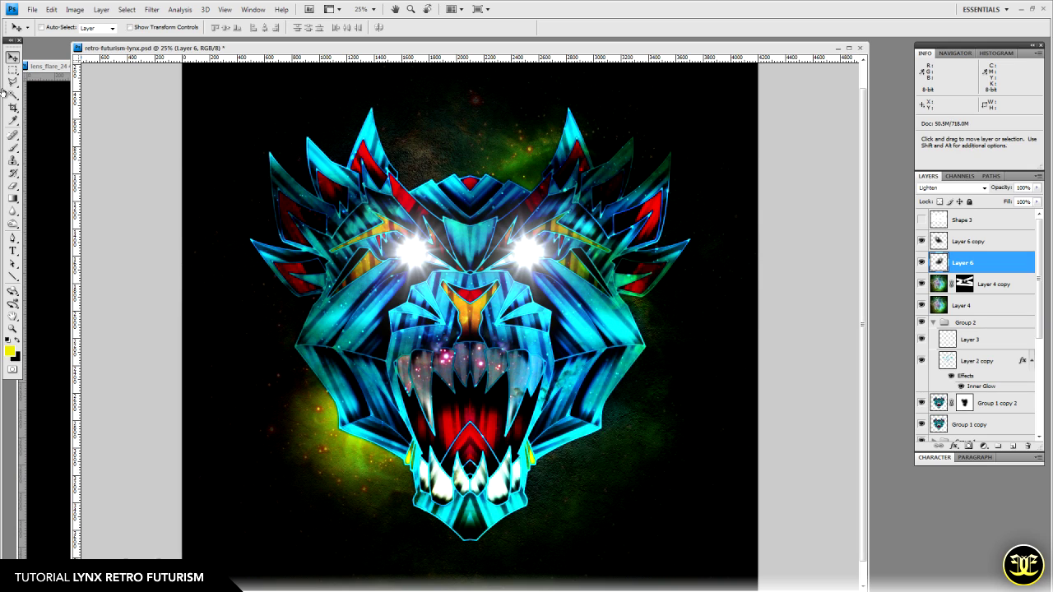